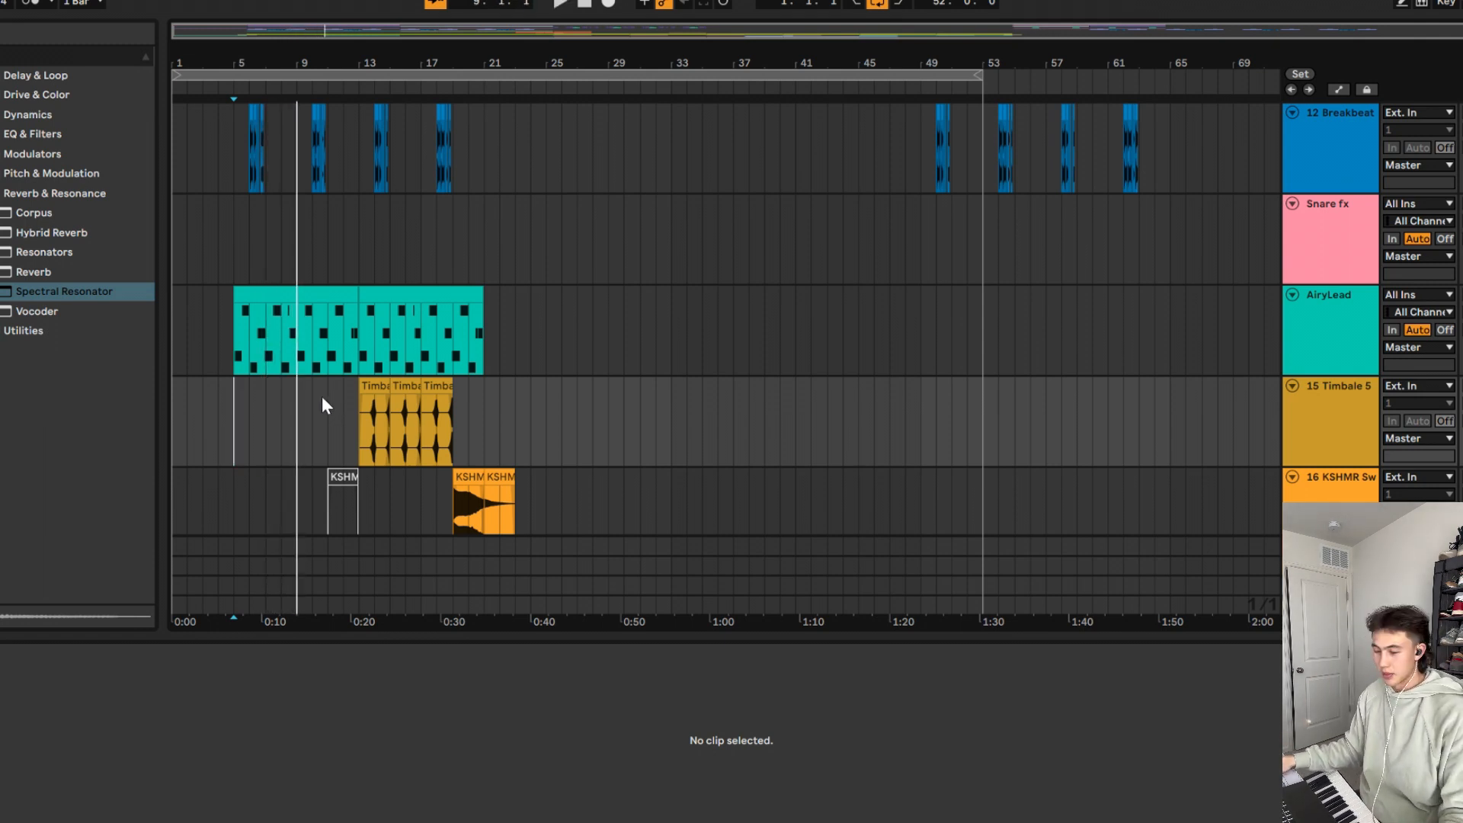
Step: Play the arrangement from bar 11 to hear the Timbale clips with the AiryLead part
click(327, 398)
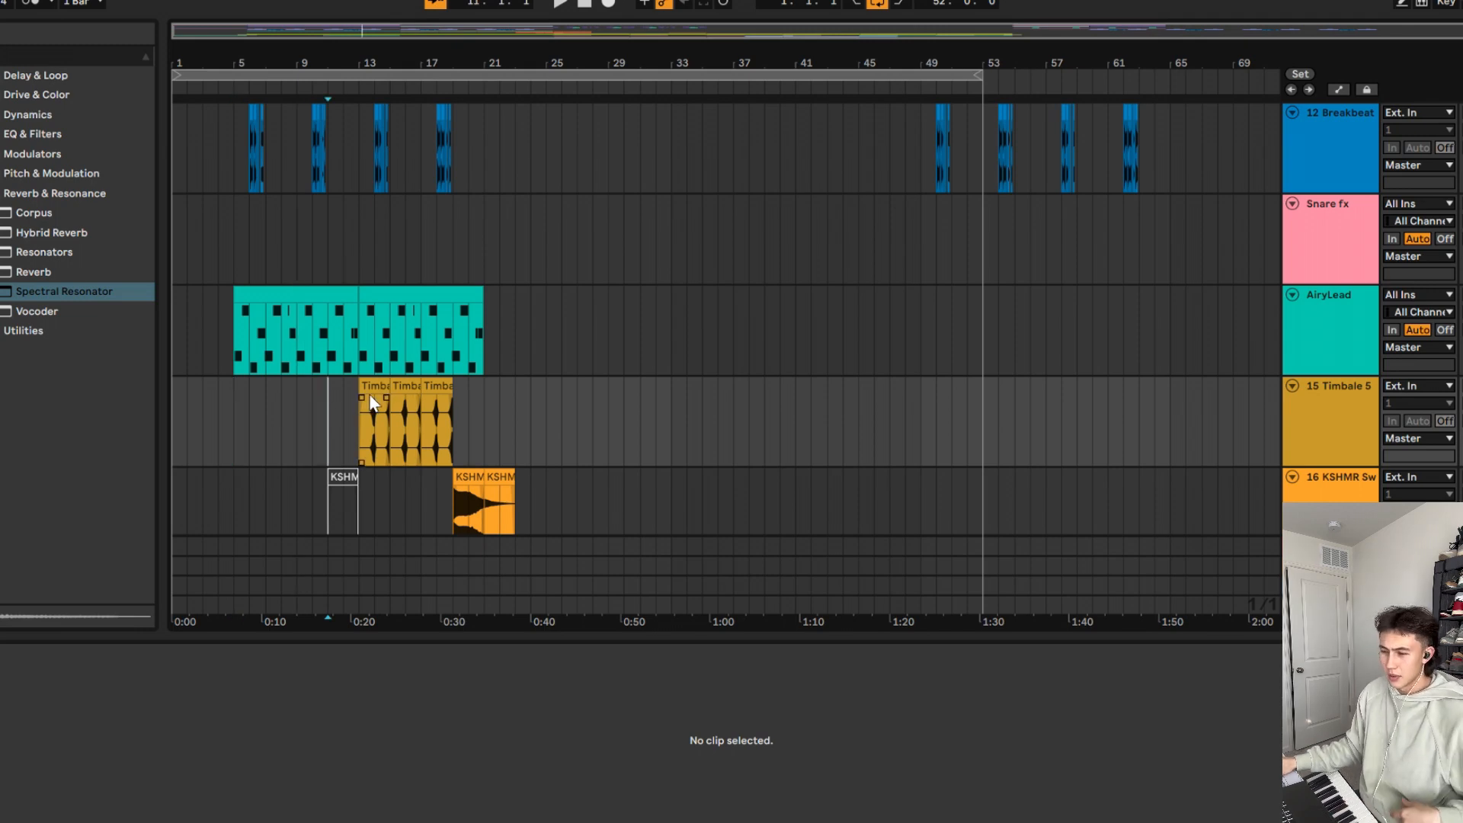
scroll(358, 395, up, 5)
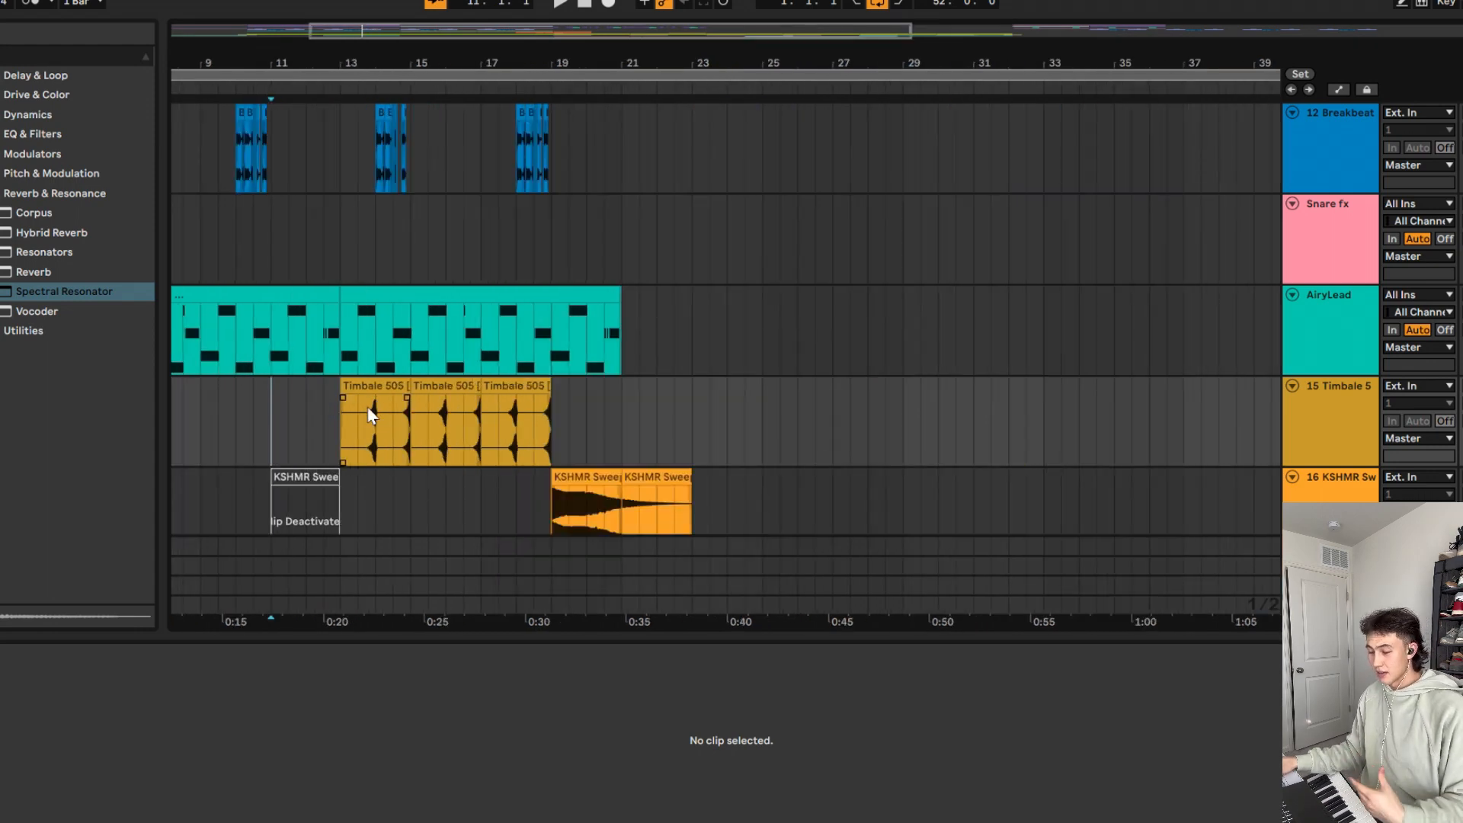
scroll(316, 401, left, 5)
key(space)
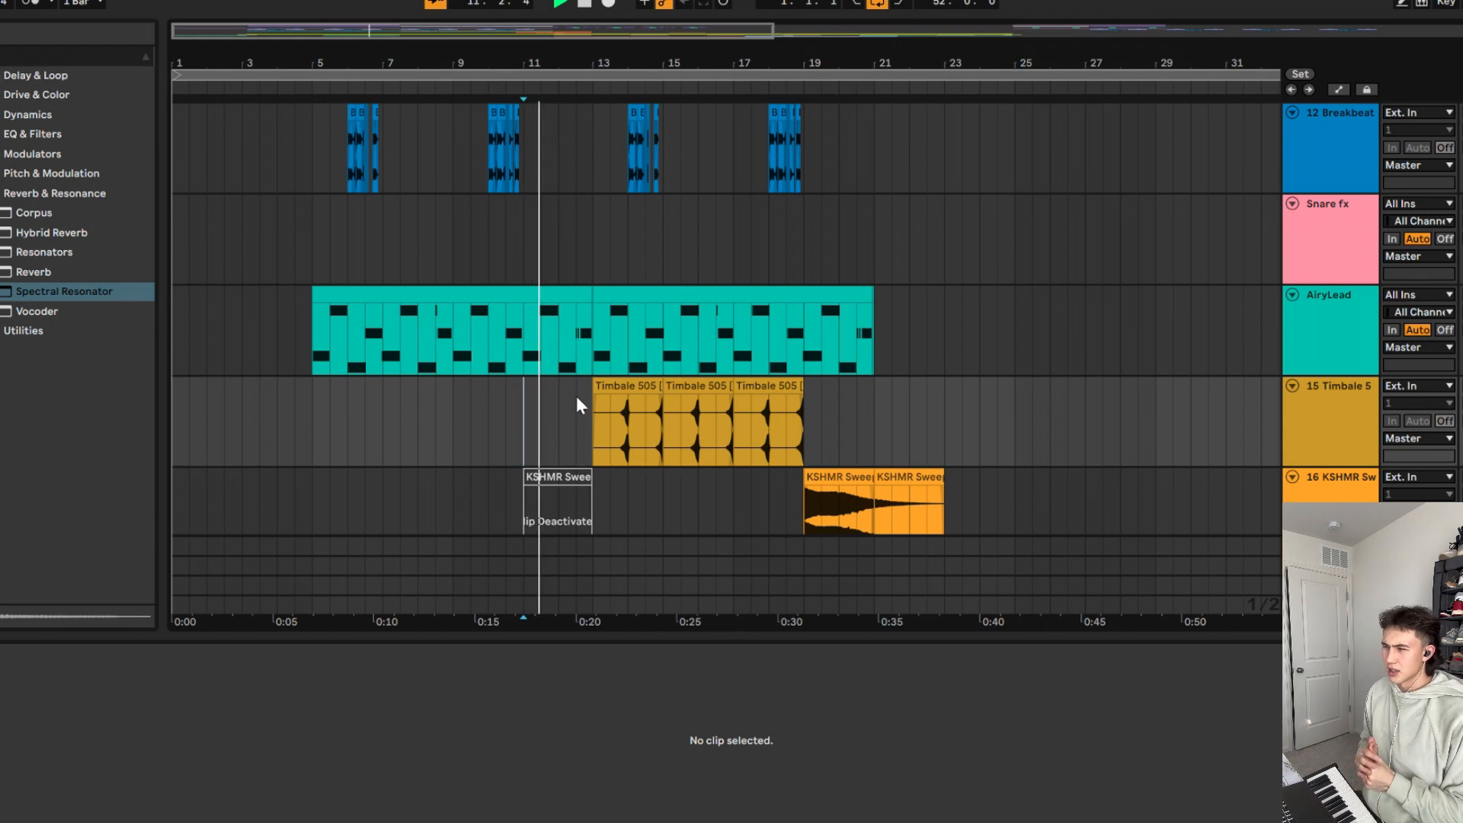
key(space)
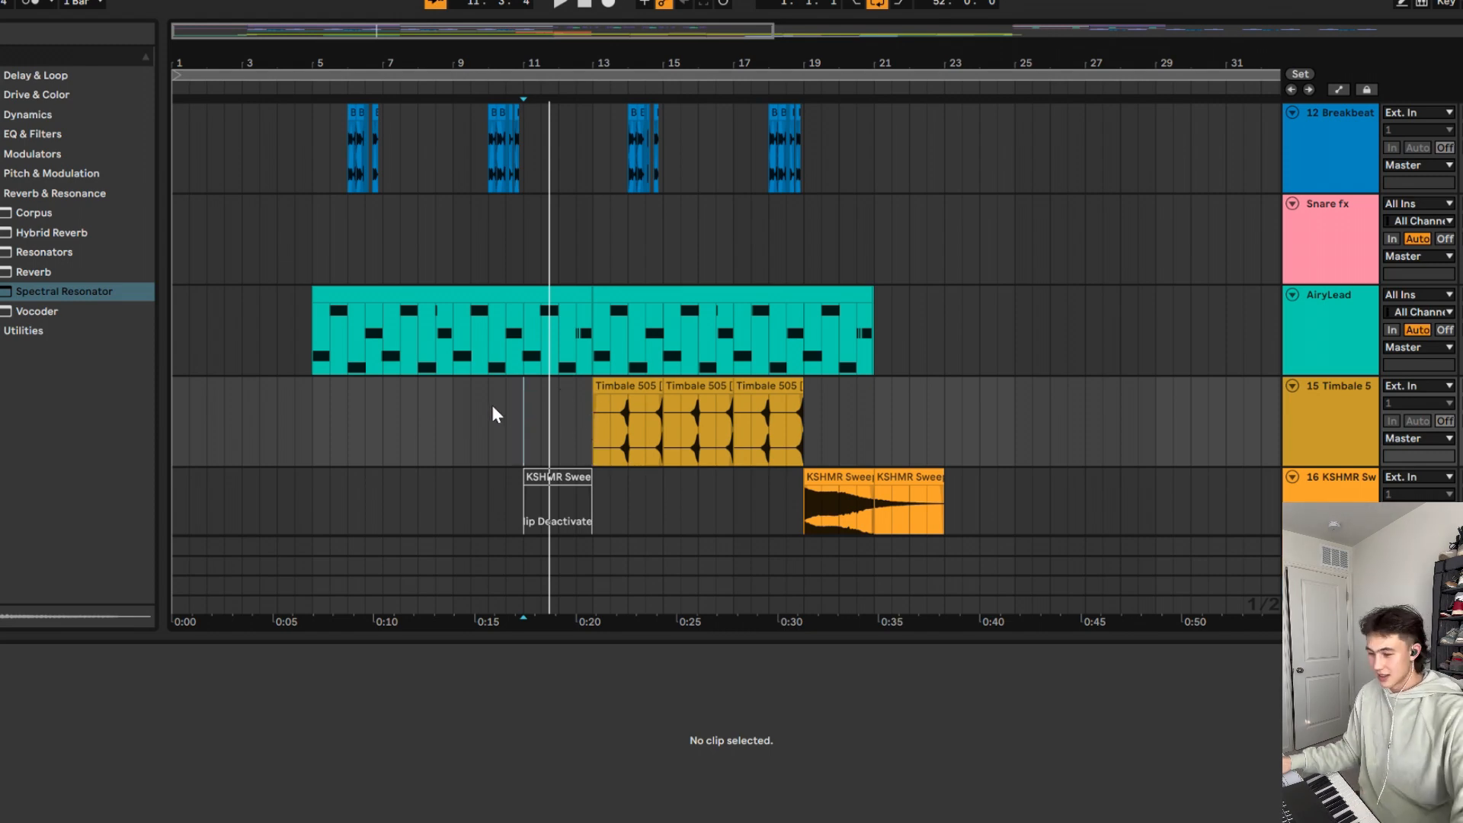
key(space)
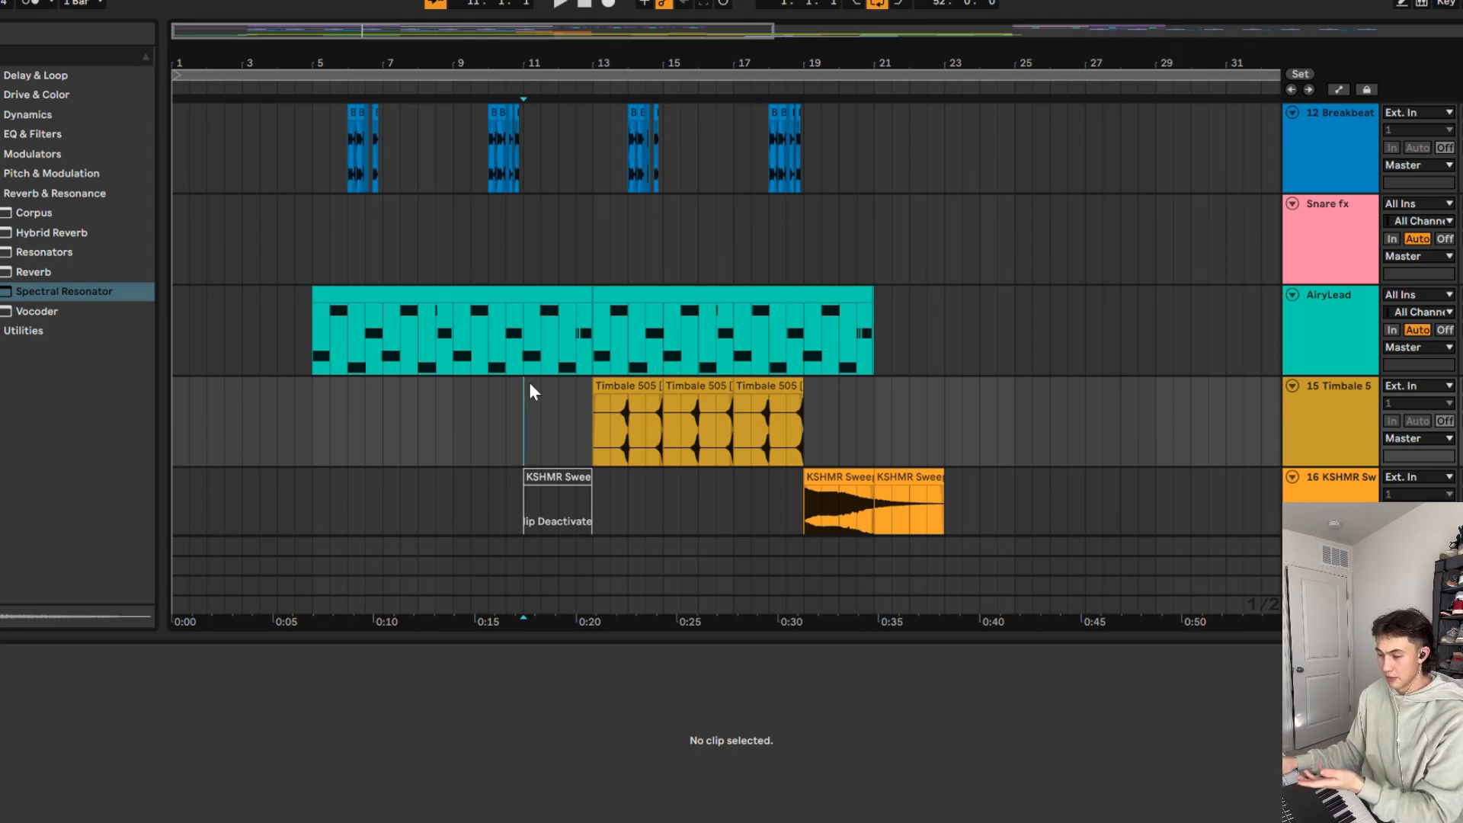
key(space)
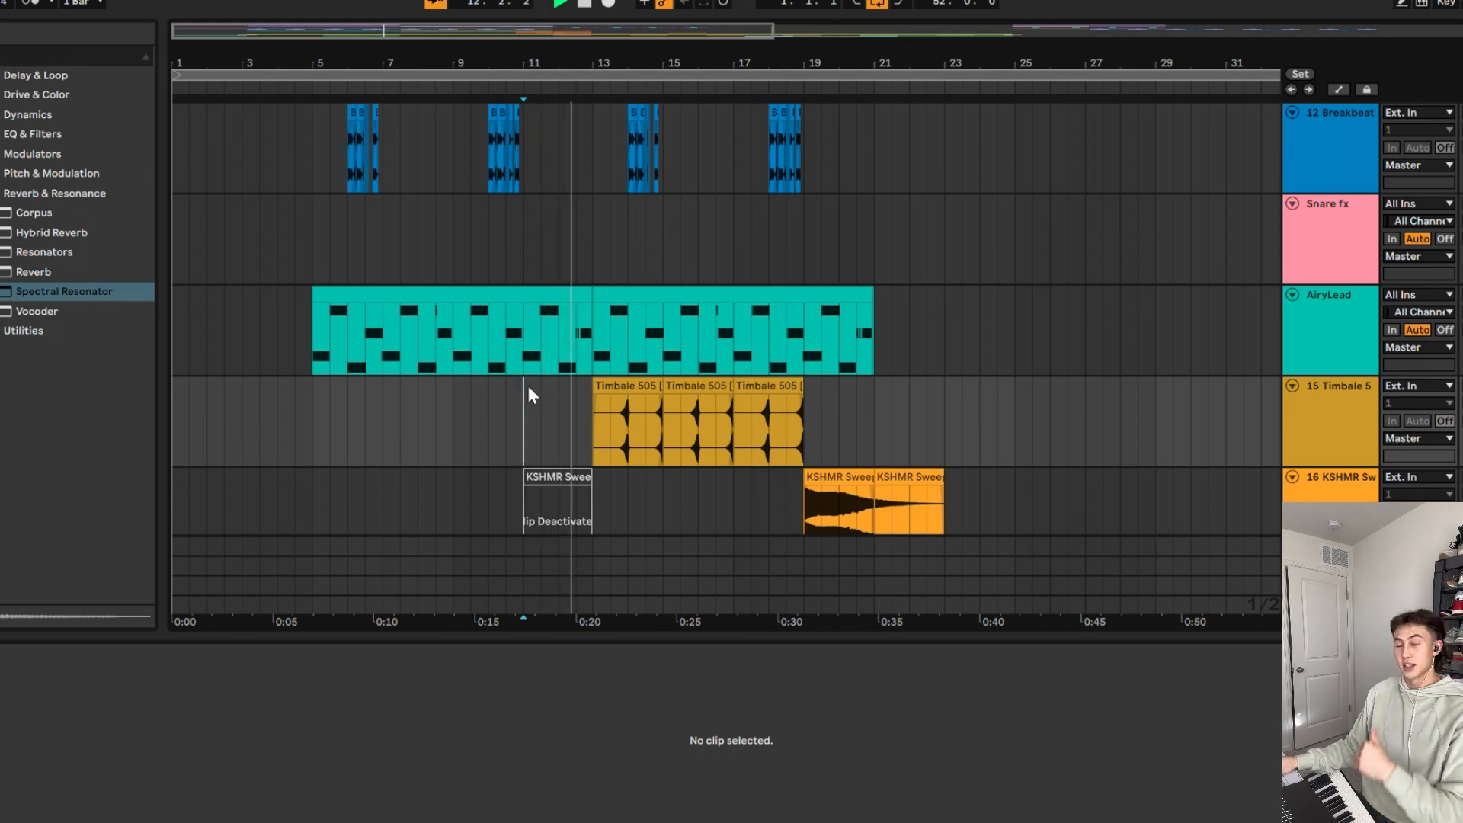
scroll(573, 409, down, 2)
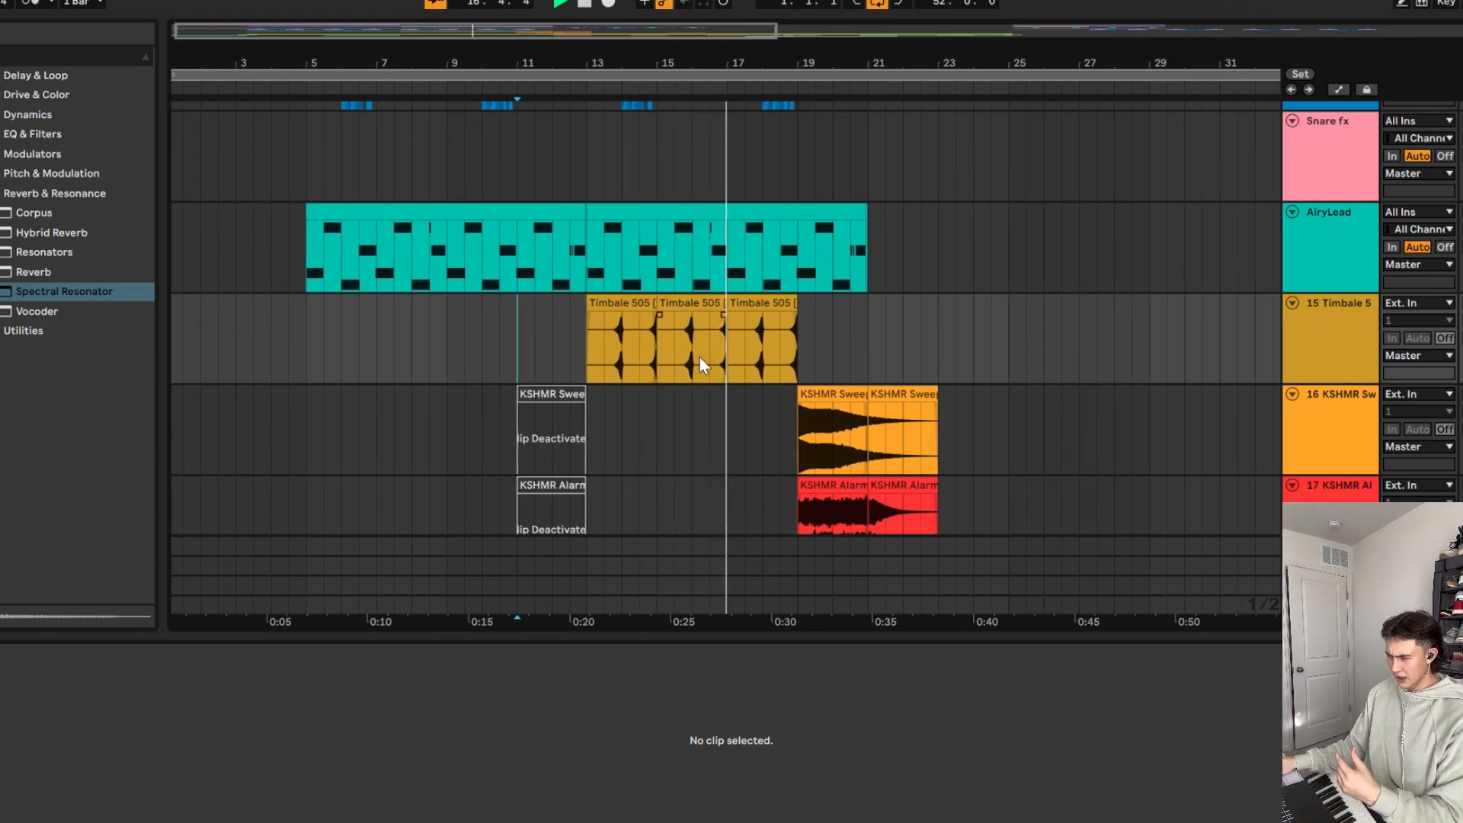
scroll(698, 357, down, 1)
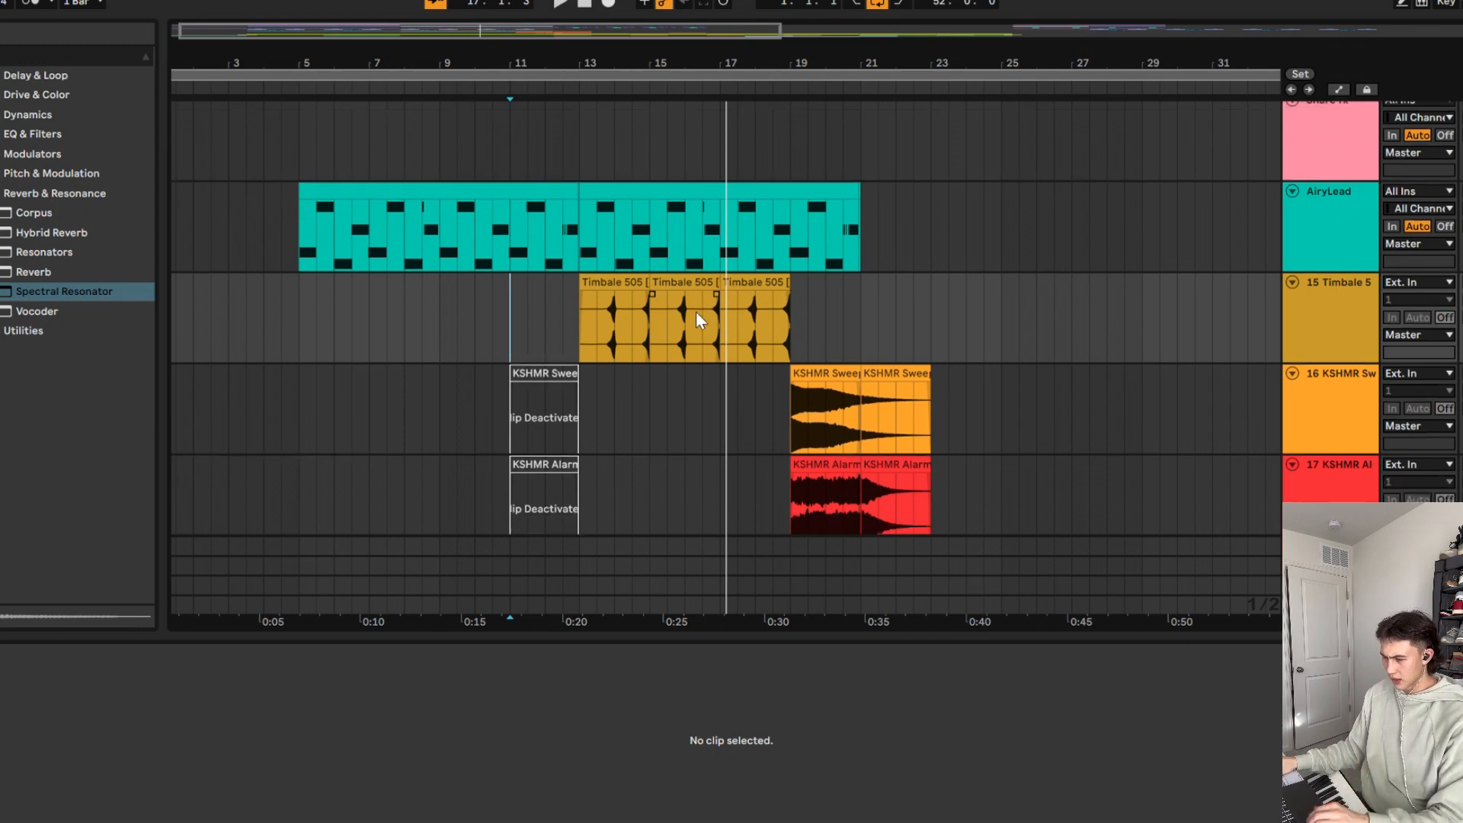
Step: Select the 15 Timbale track and open its third clip at bar 17 to view its sample settings
click(1305, 314)
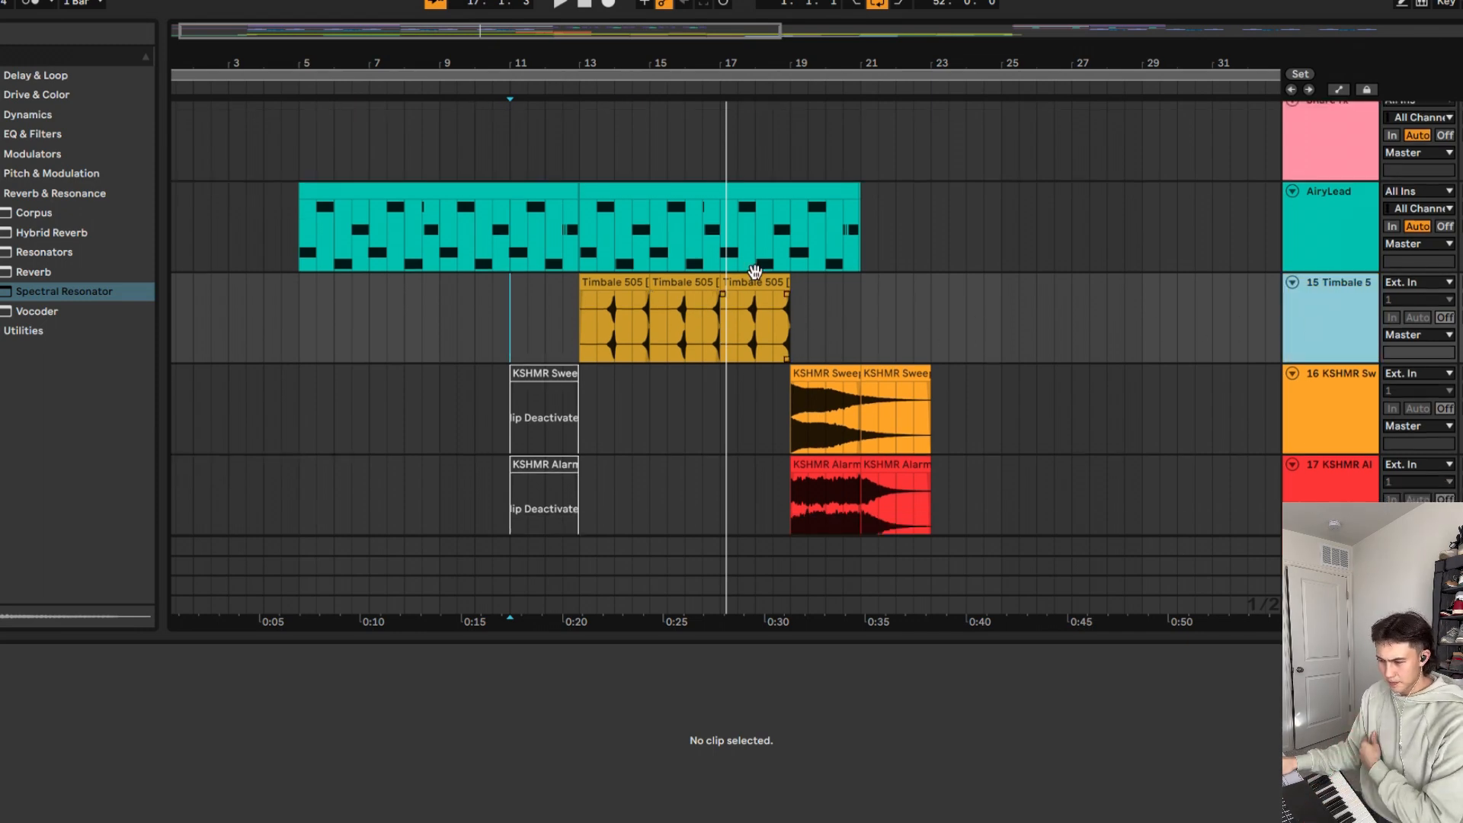
click(786, 291)
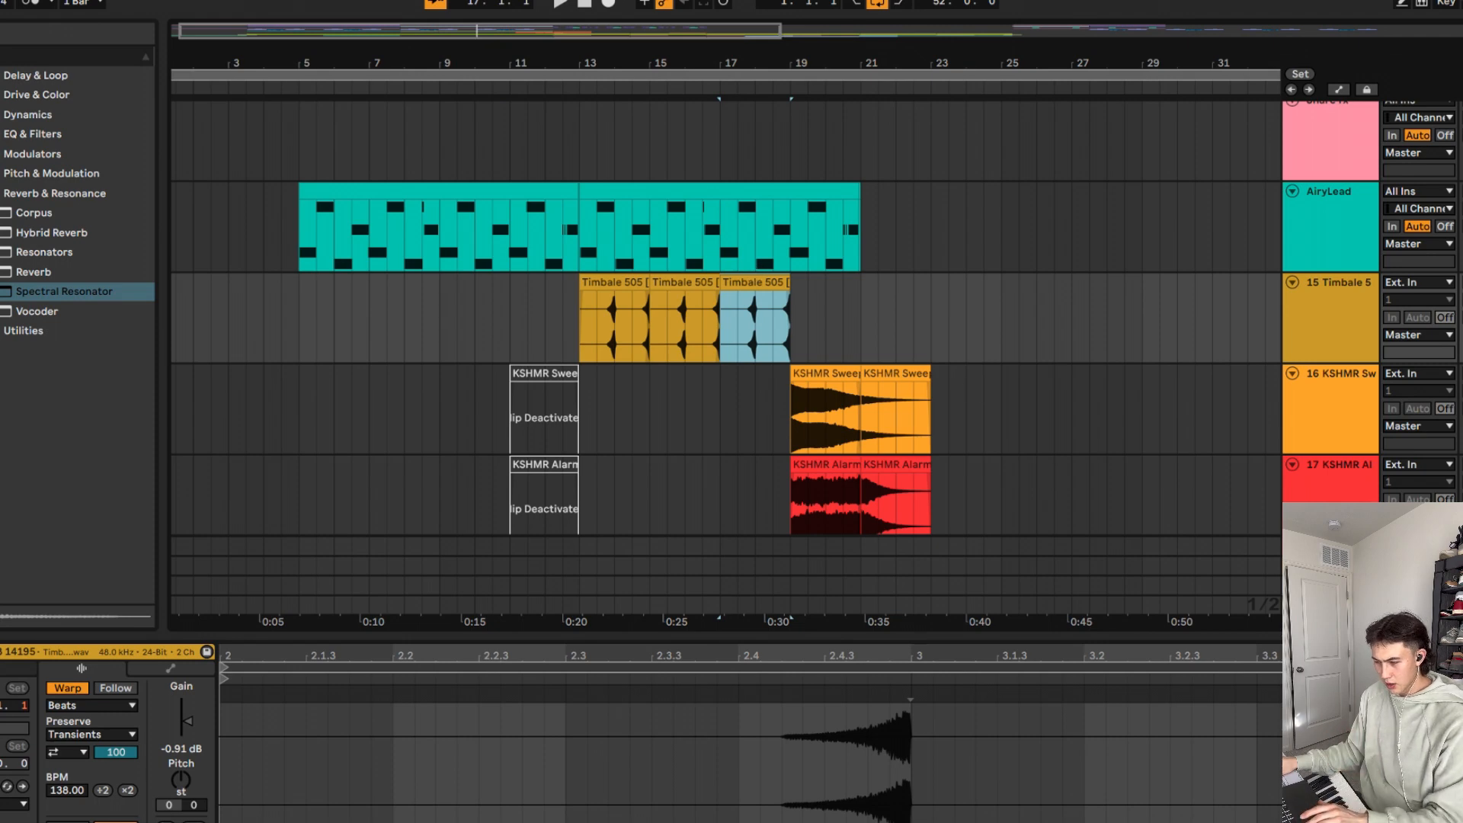
key(shift+Tab)
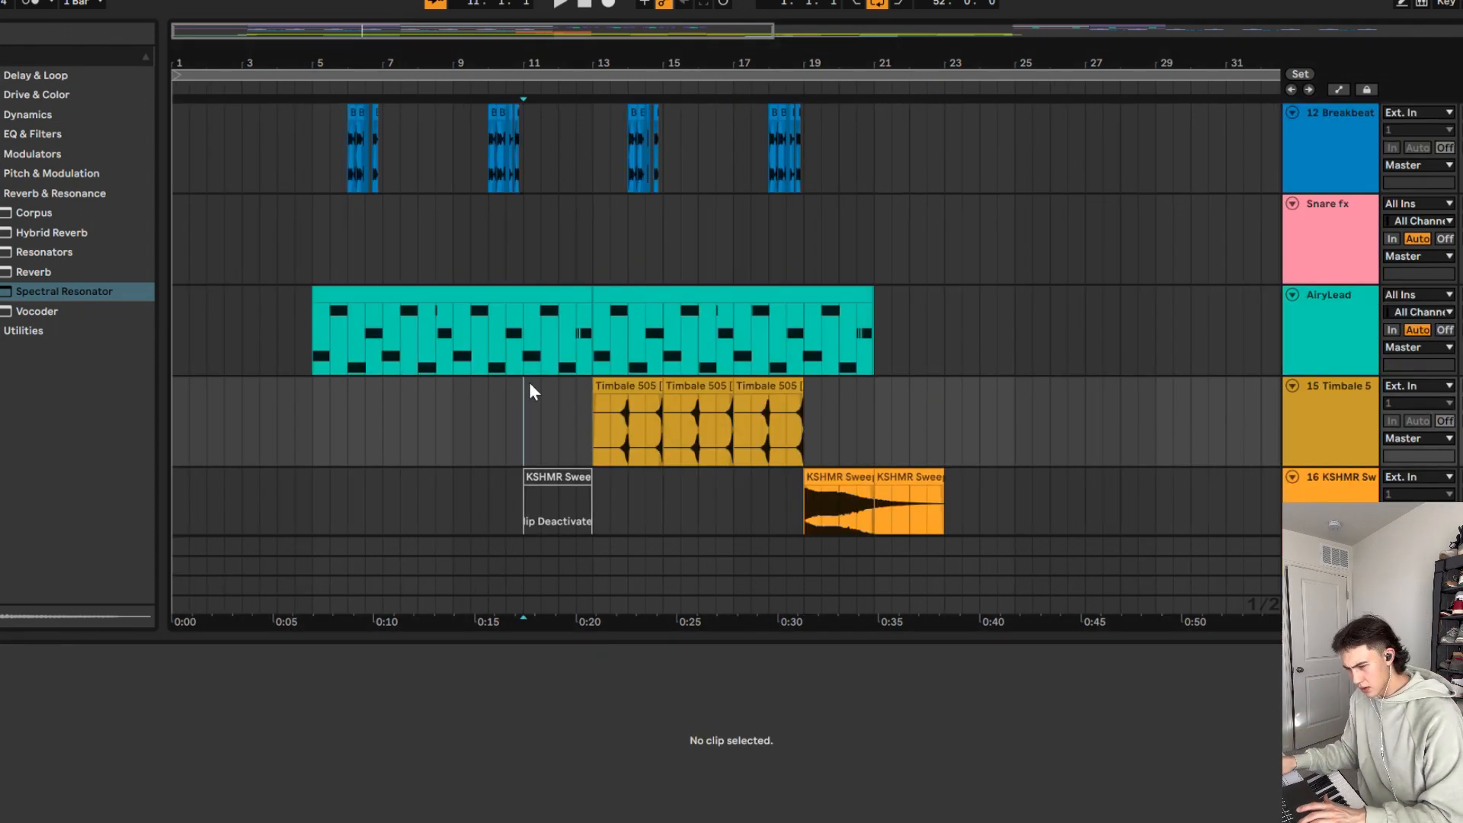
Step: Replay the Timbale section from bar 11 through to bar 17
key(space)
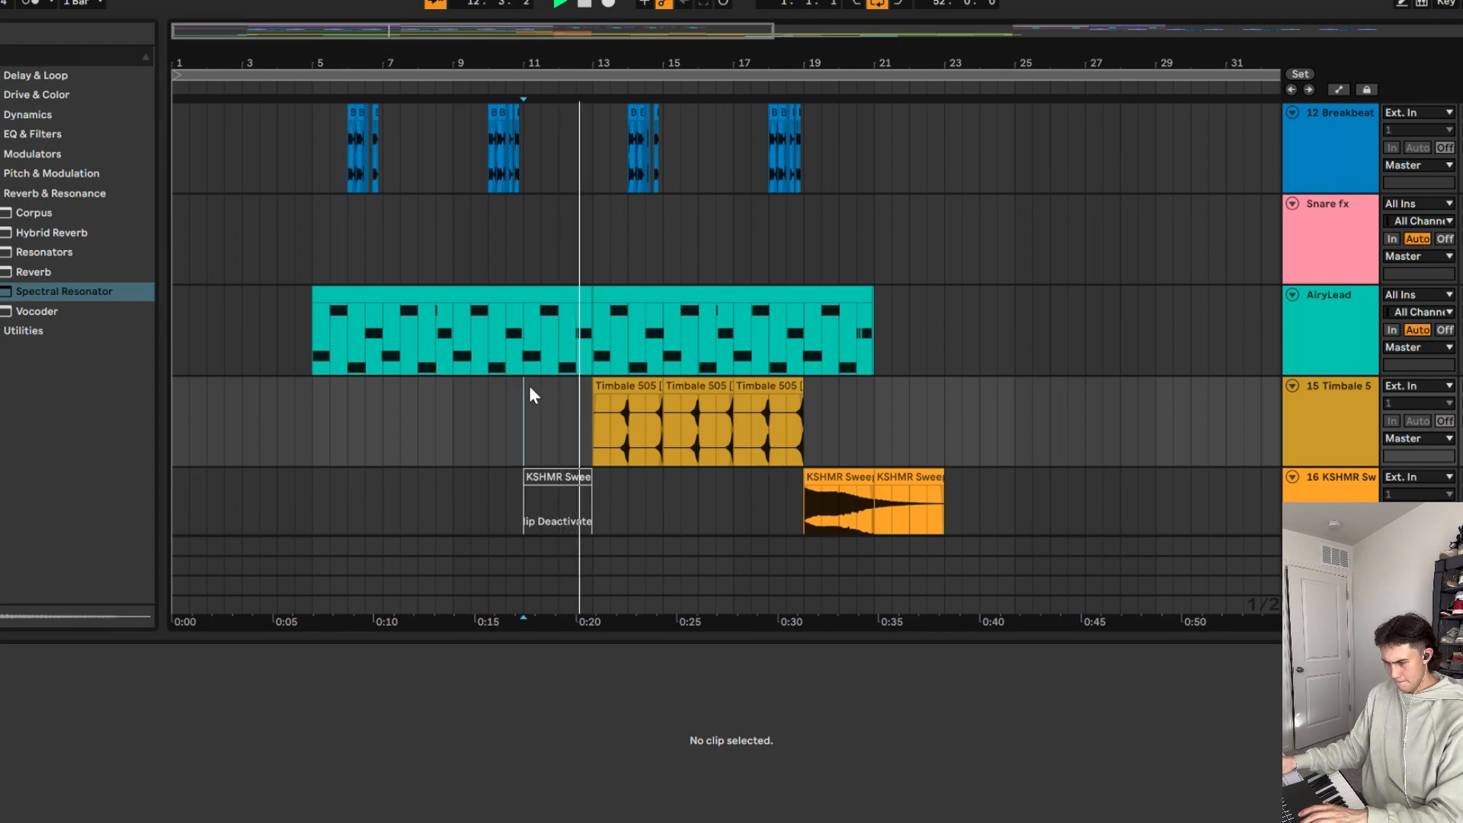
scroll(574, 409, down, 3)
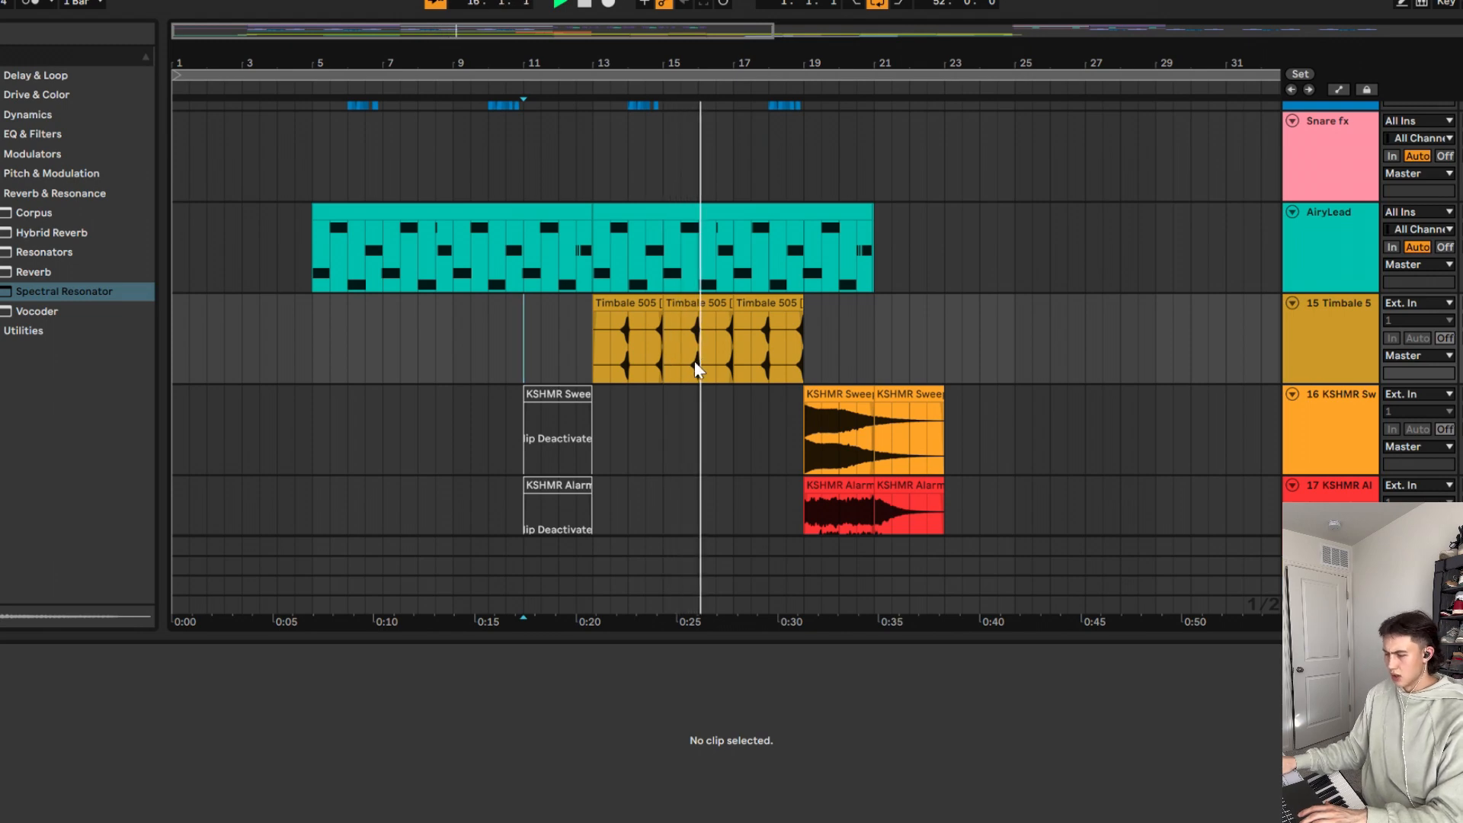
scroll(698, 355, right, 2)
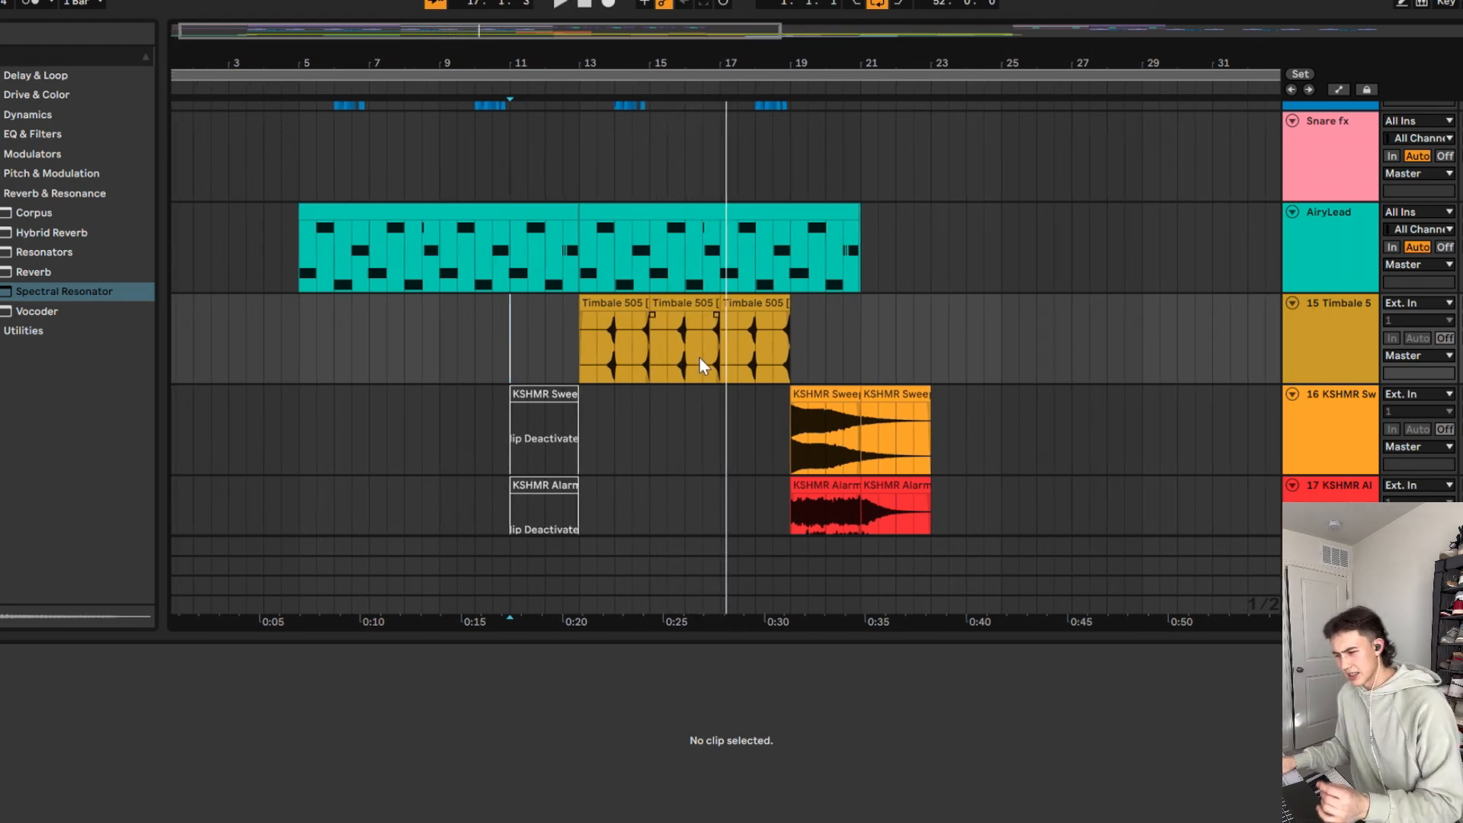
scroll(698, 346, down, 1)
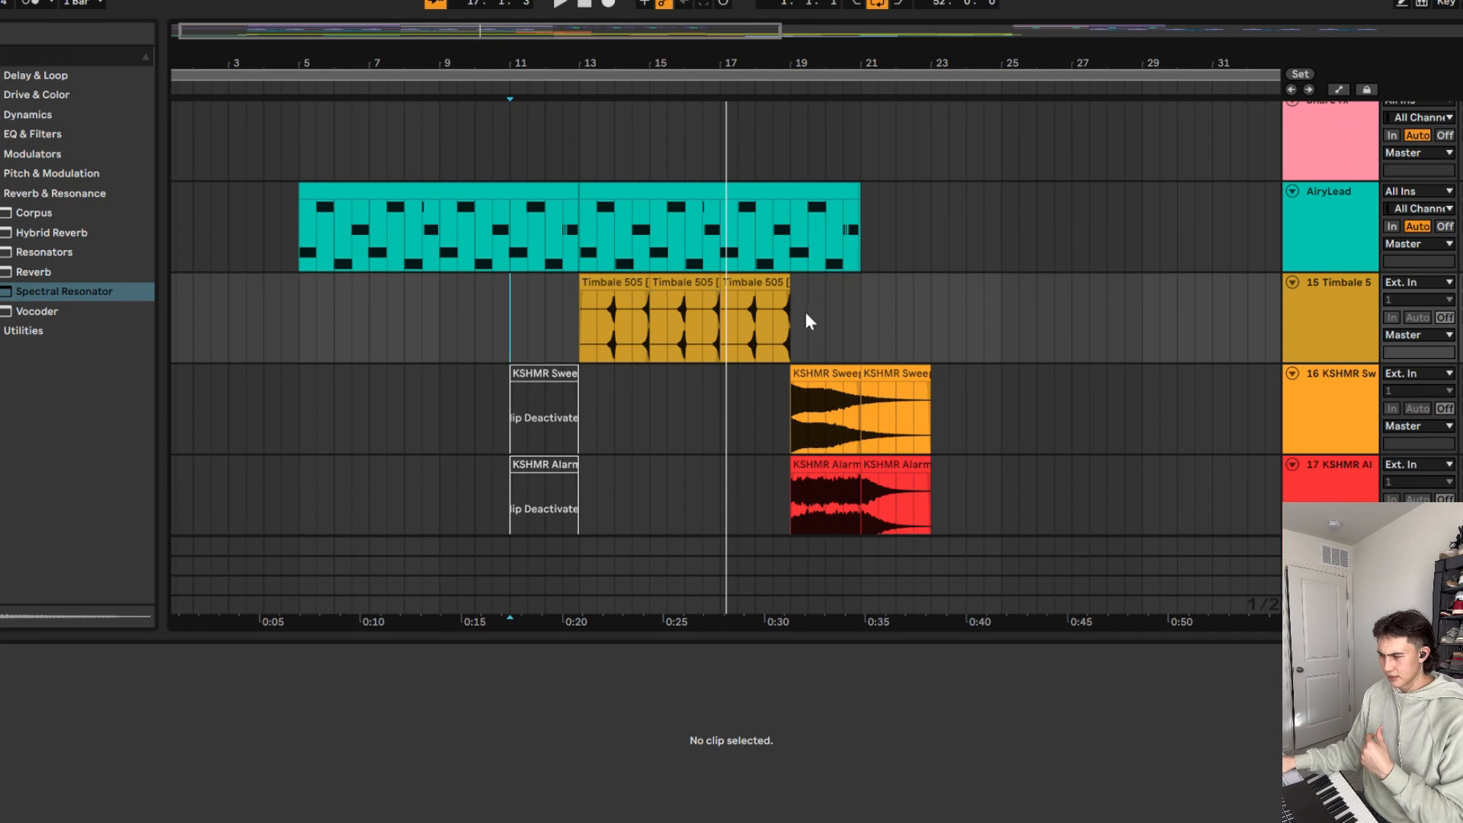
Step: Inspect the Timbale track's bar 17 clip once more, toggling between its clip view and the track's devices
click(1306, 314)
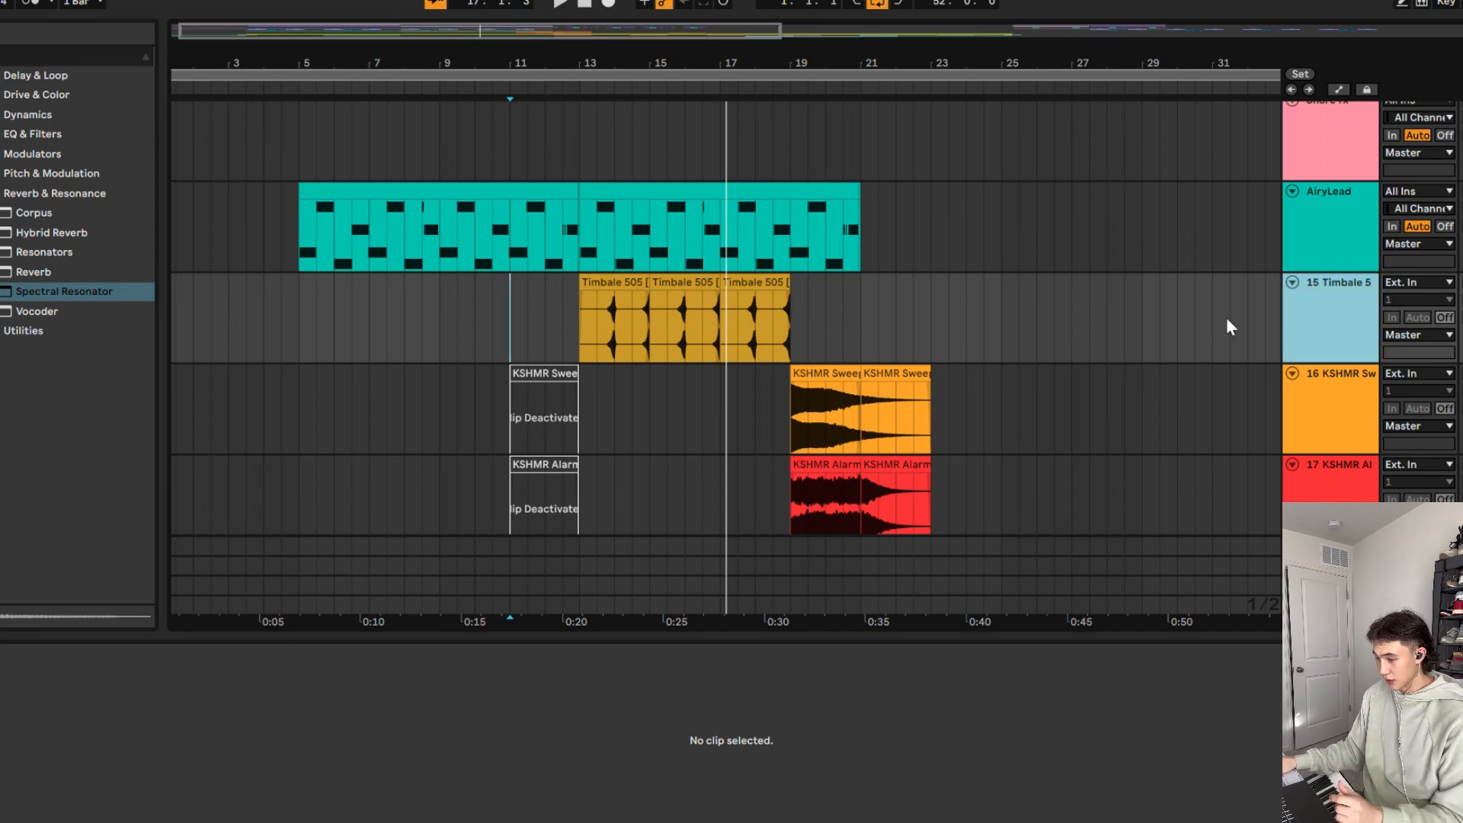
click(759, 281)
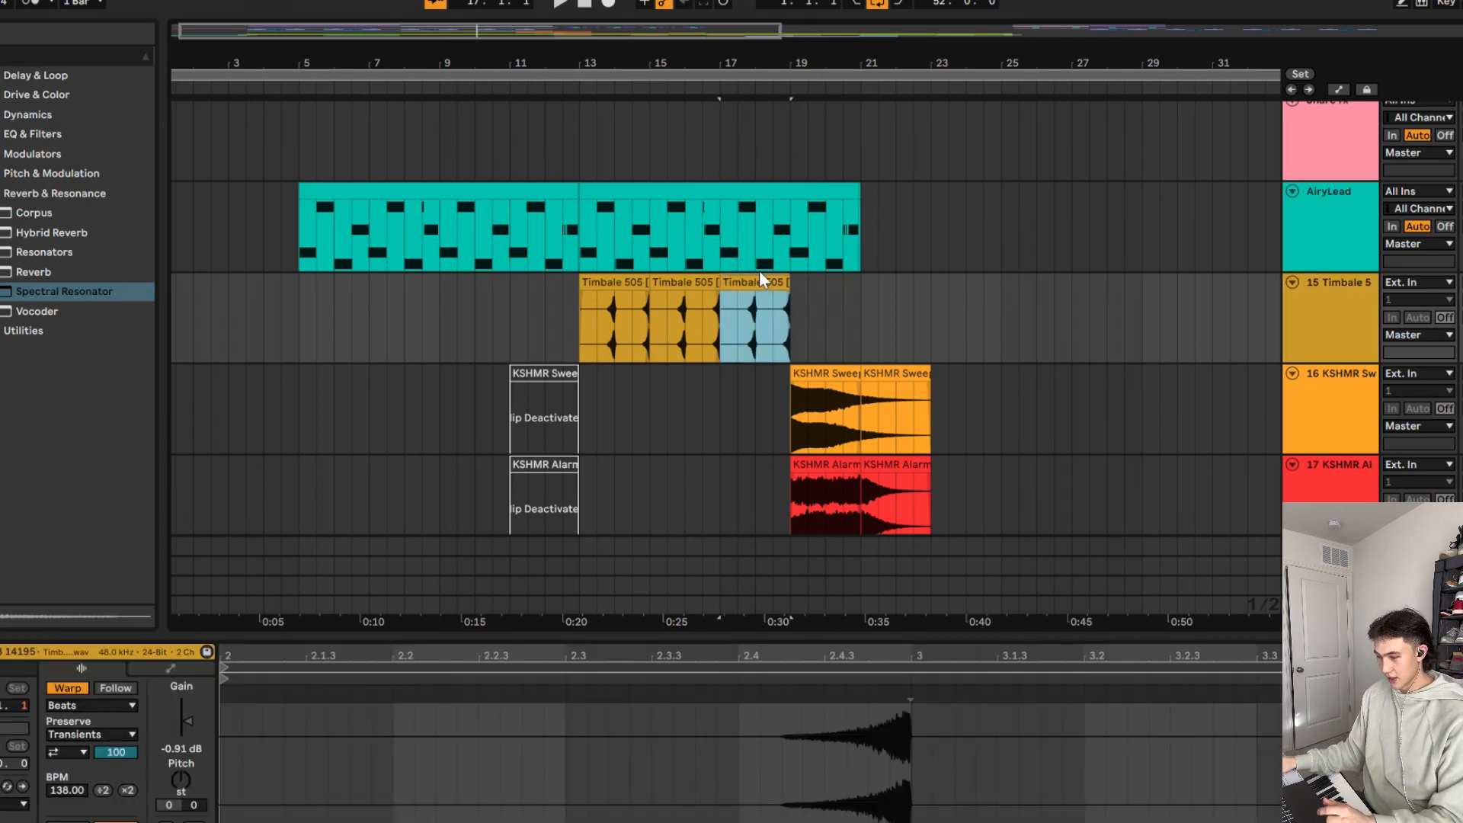
key(shift+Tab)
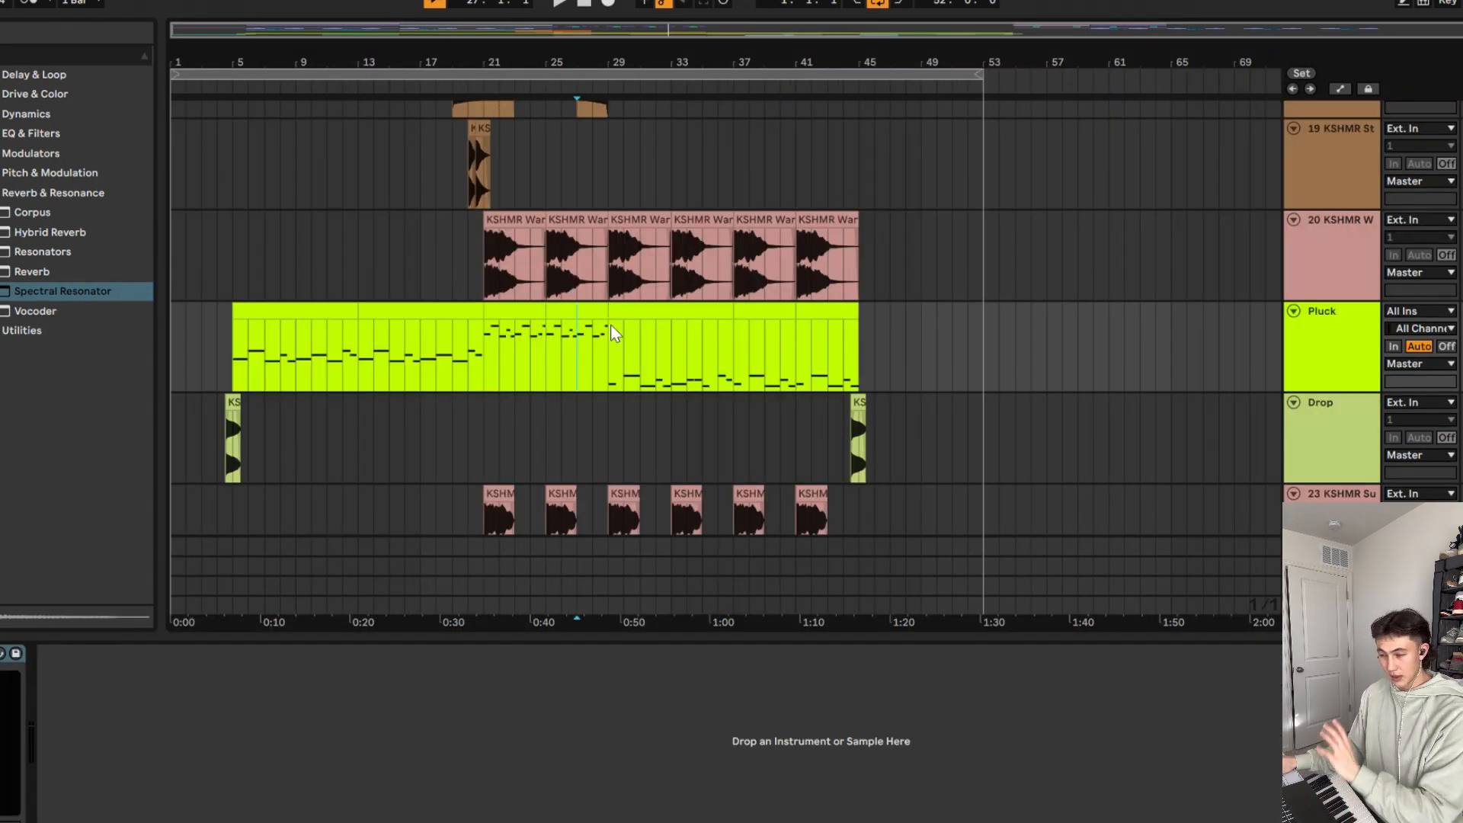
Step: Listen to the Pluck track's melody in the arrangement from bar 25 up to bar 45
scroll(613, 333, down, 1)
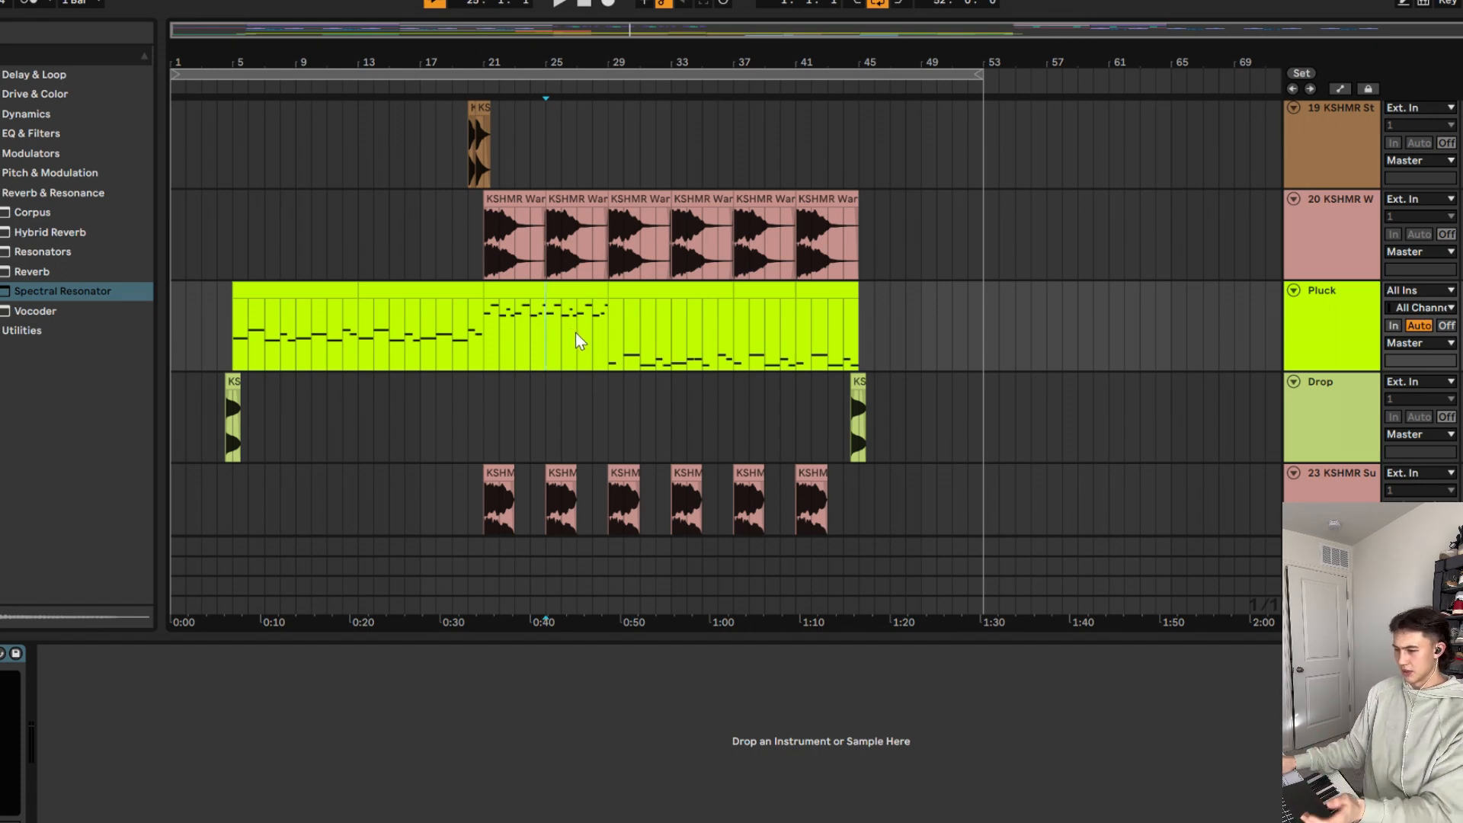
scroll(574, 332, up, 3)
scroll(574, 332, down, 2)
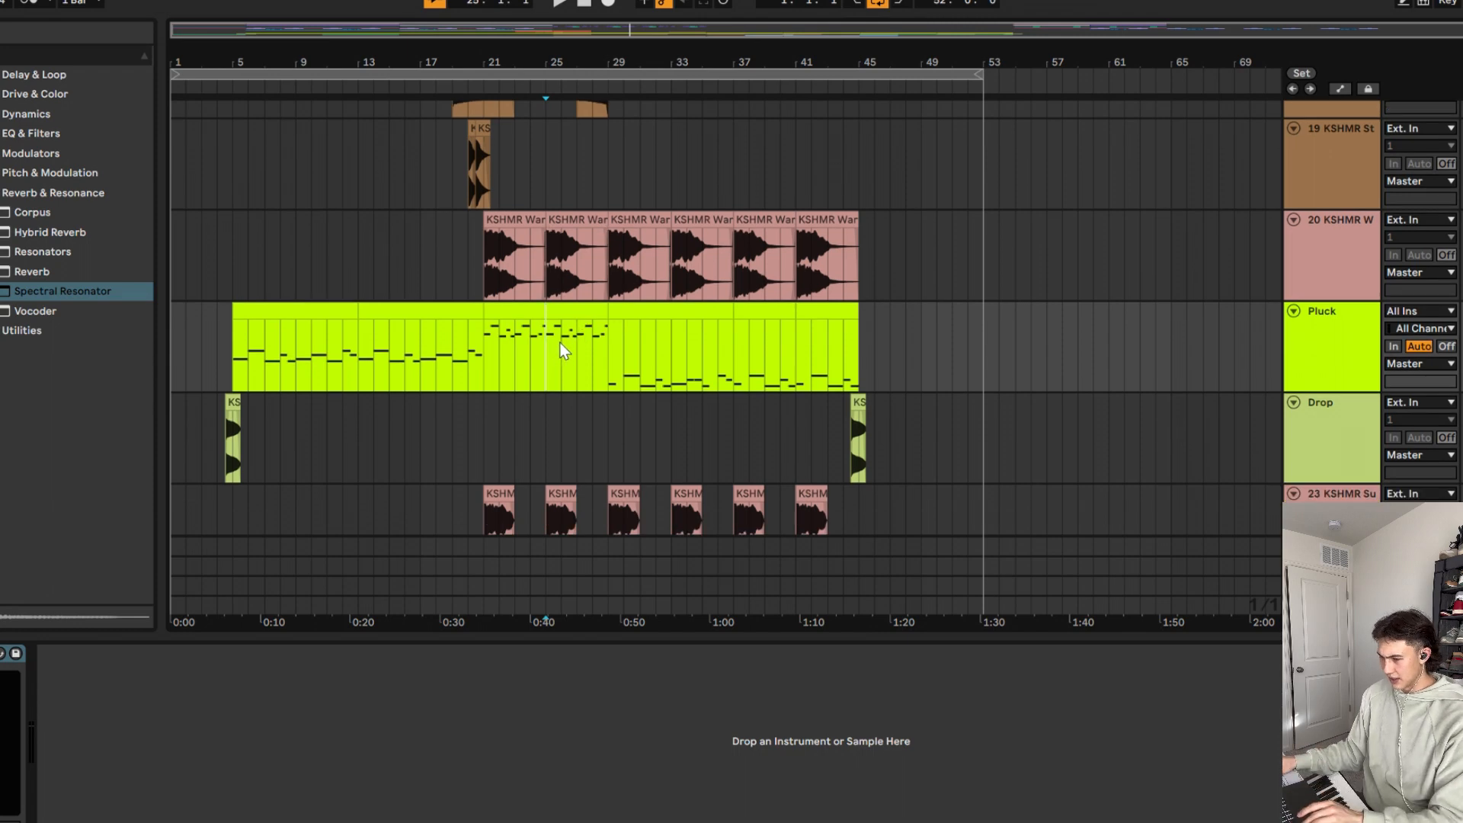
key(space)
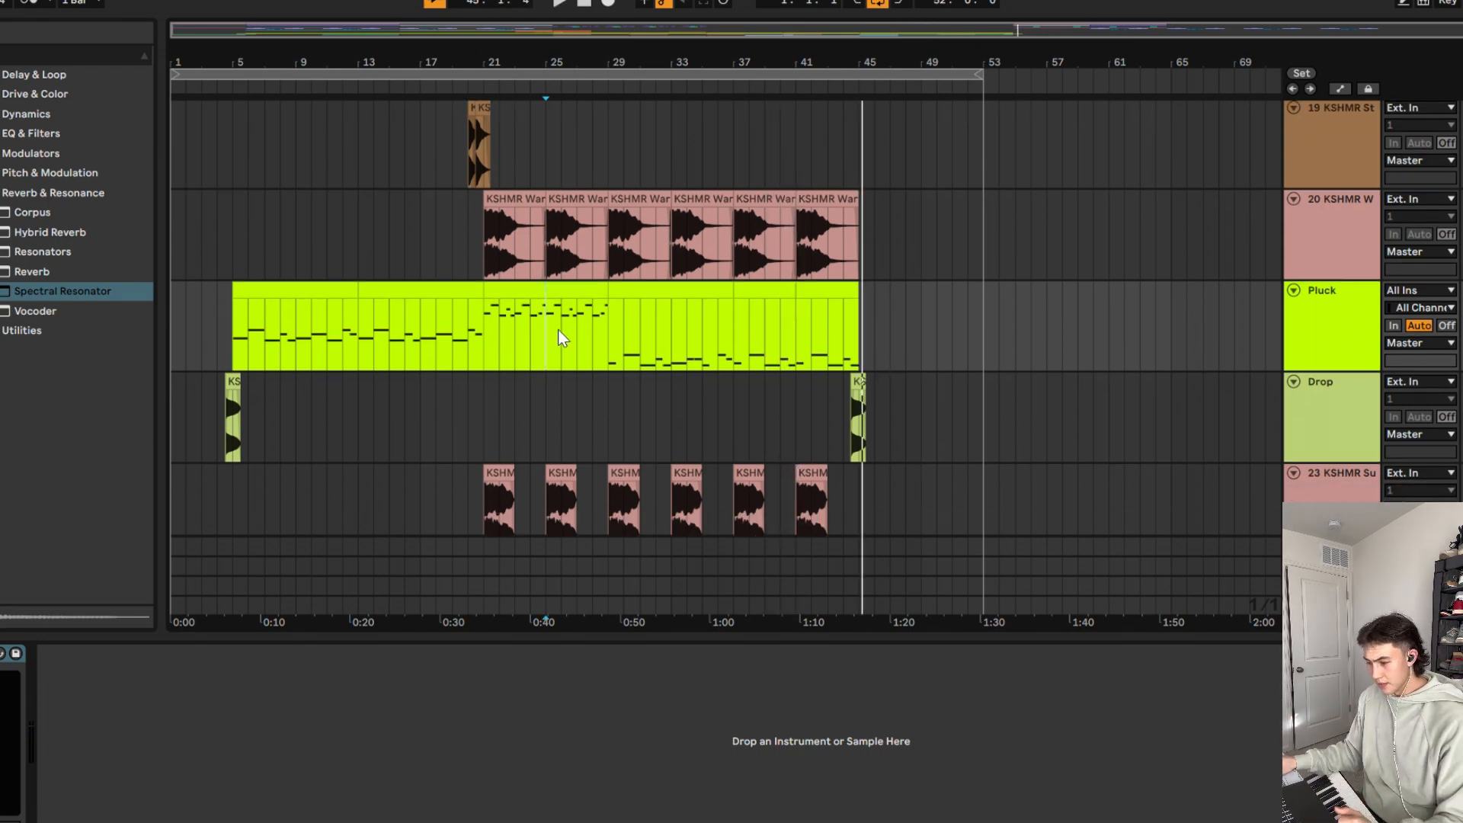
Step: Locate the brown Breakdown C track and select its clips at bars 21 and 25
scroll(560, 346, down, 5)
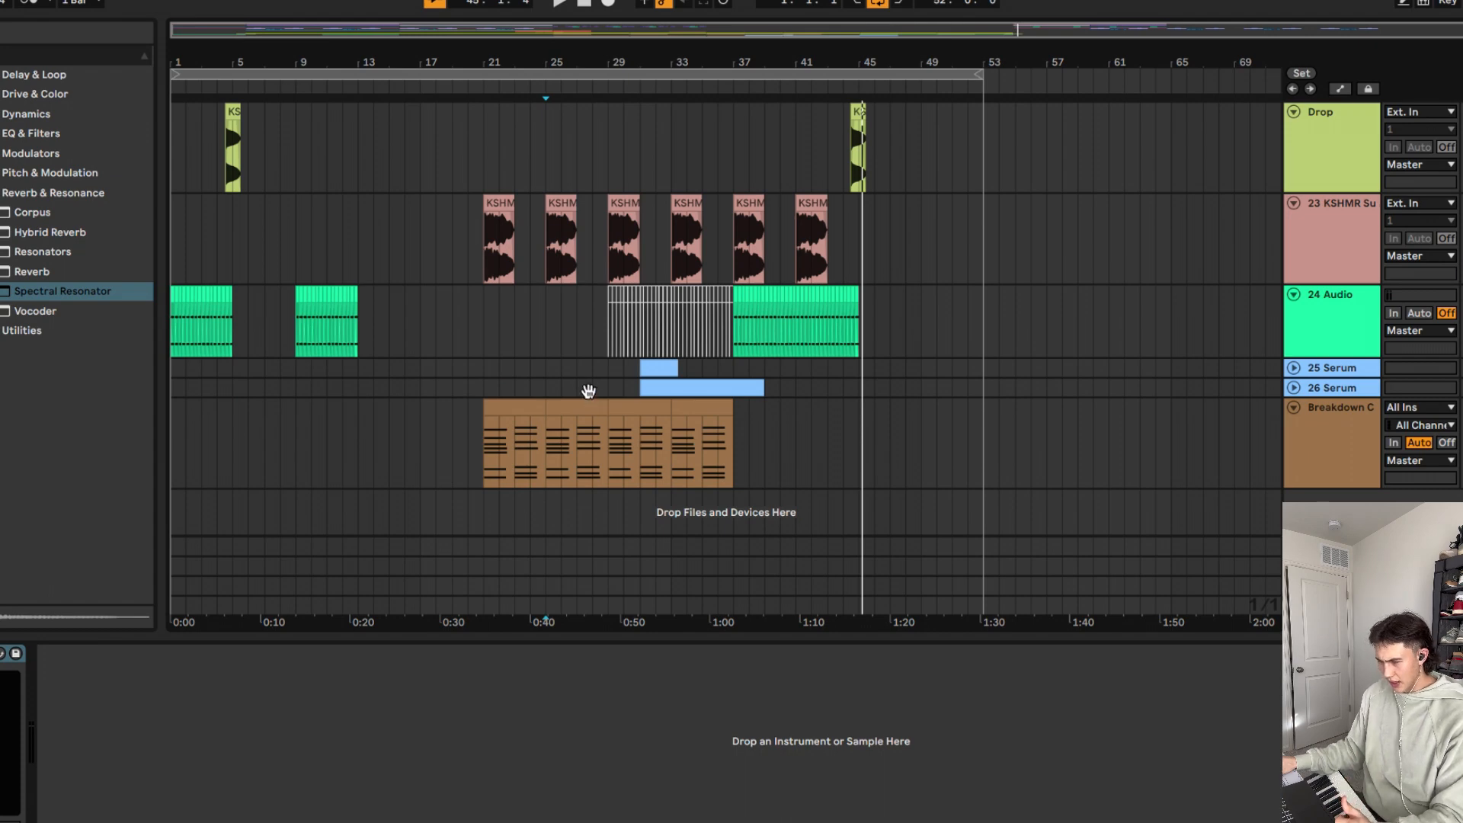
click(535, 391)
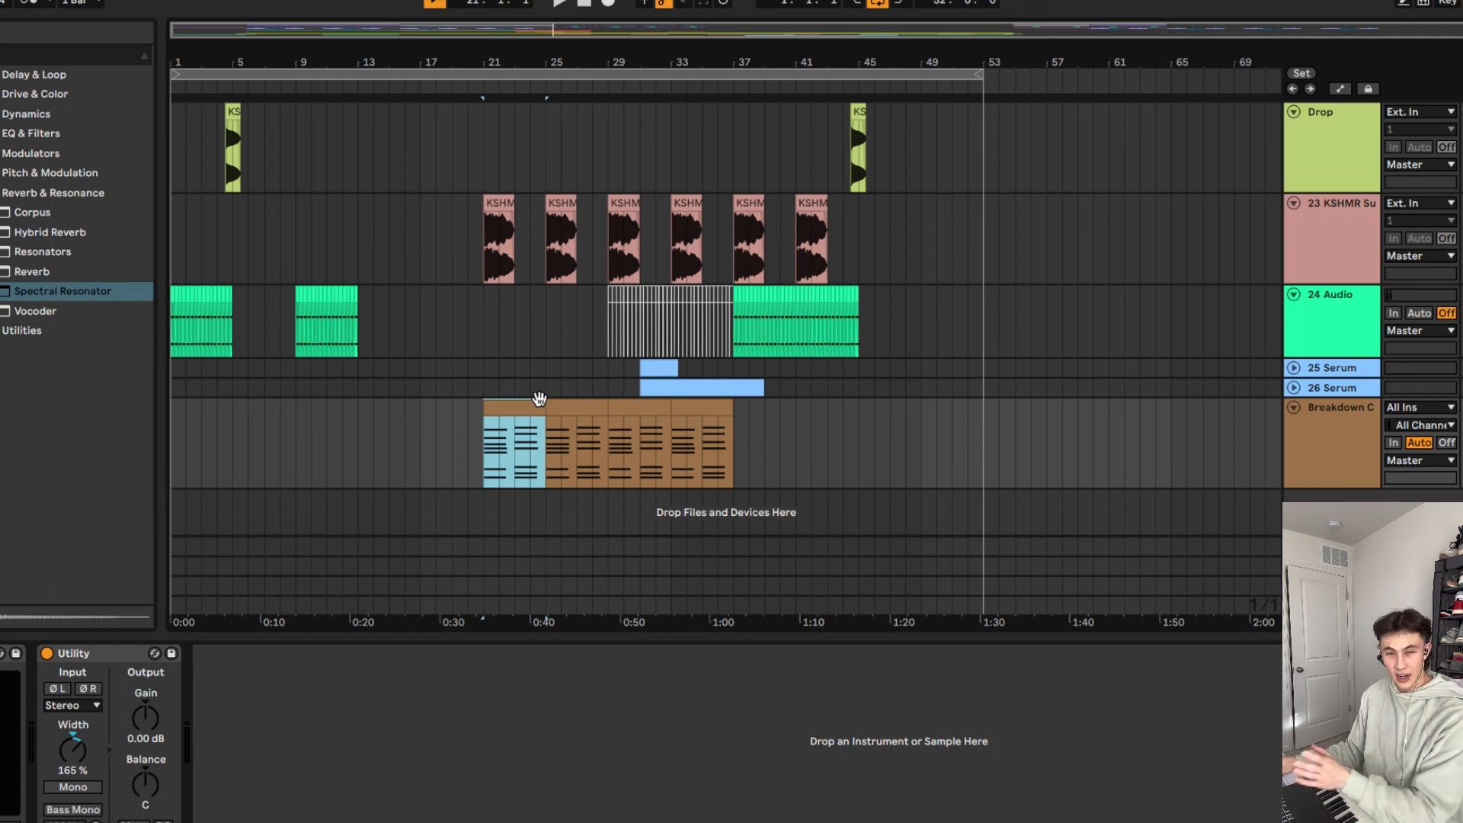
key(ctrl+d)
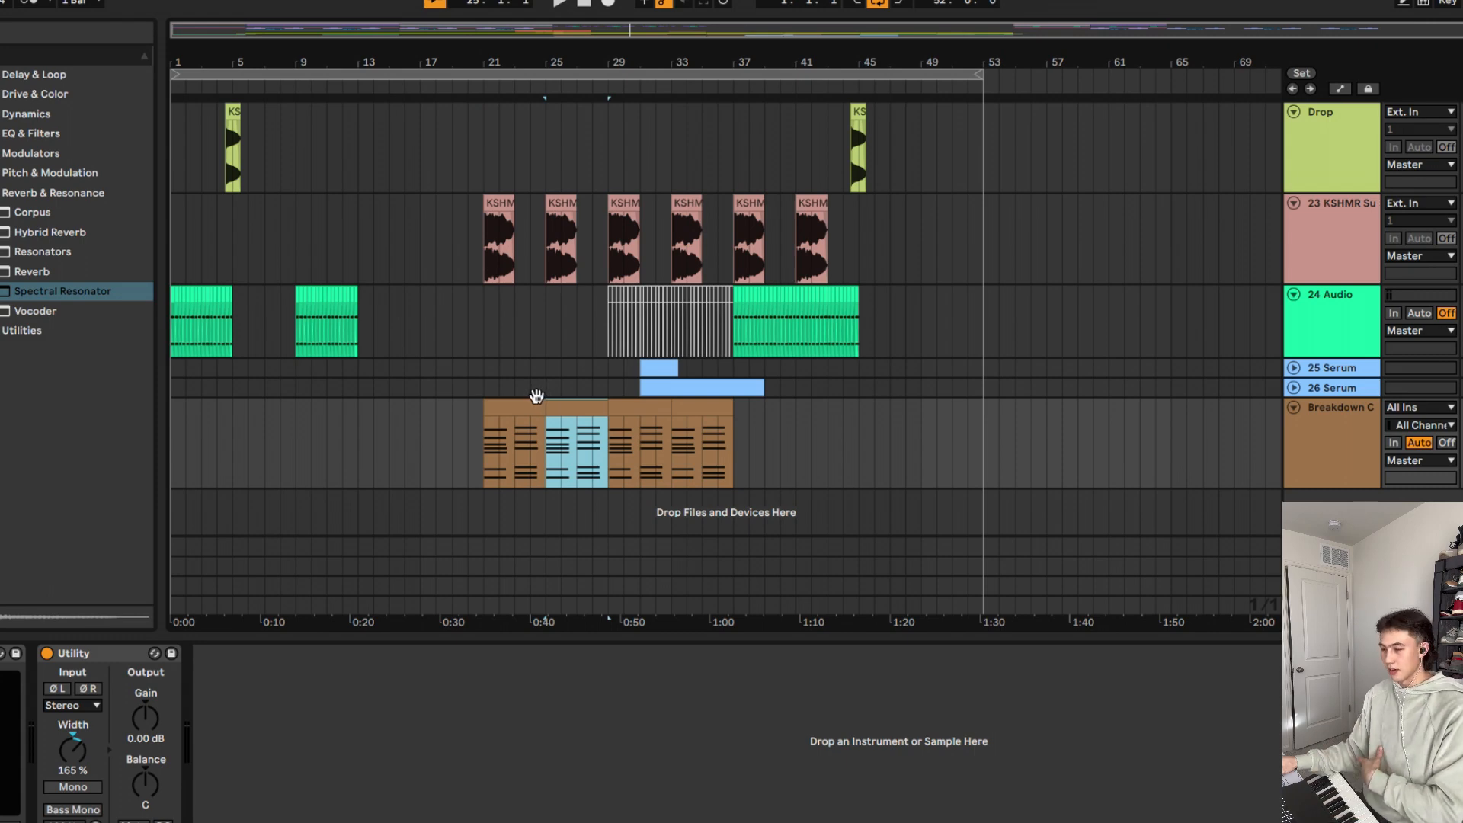
key(Down)
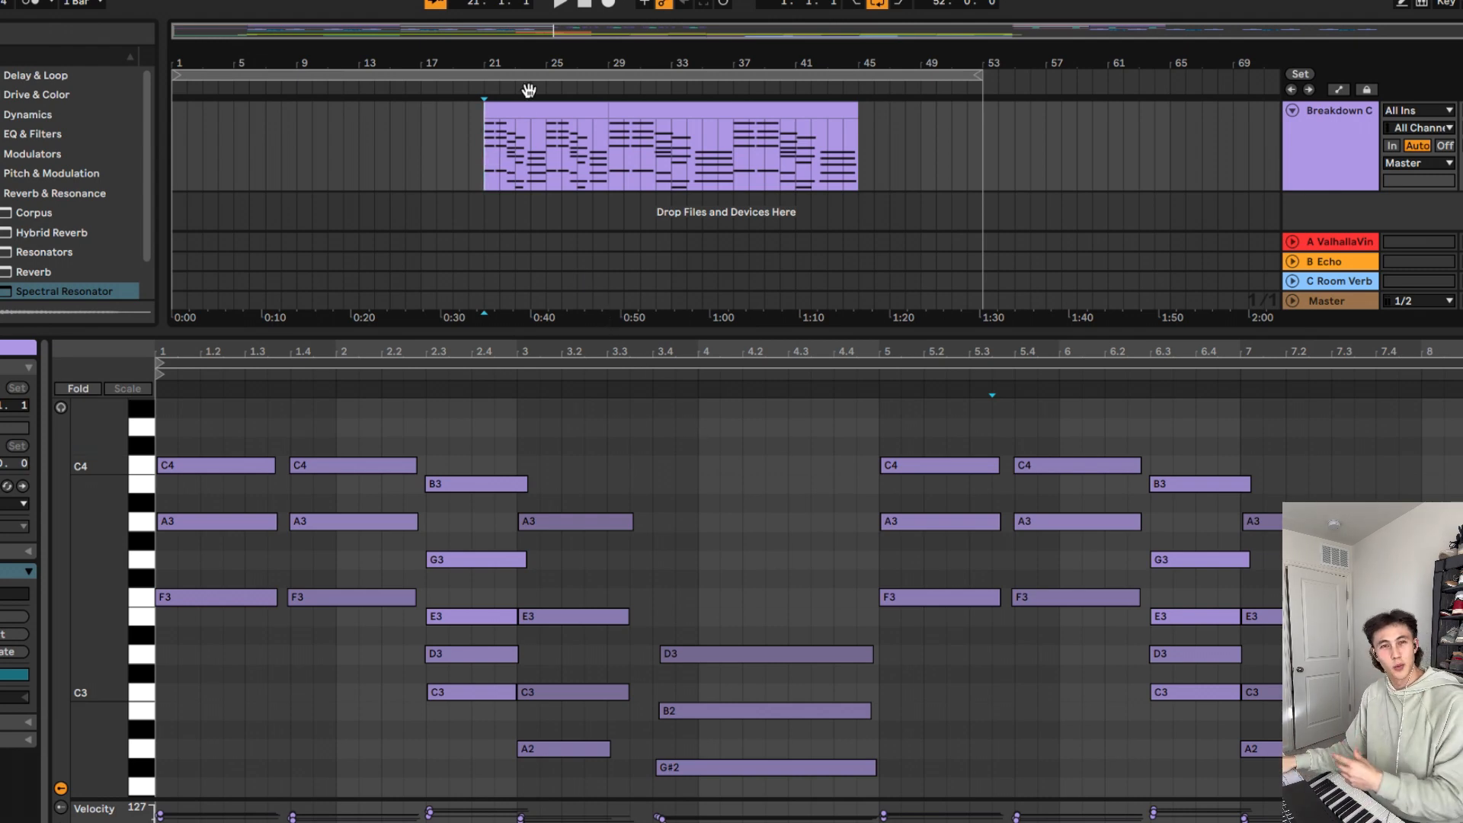
Step: Compare the chord notes of the purple Breakdown C clips starting at bars 21 and 29
click(565, 94)
click(630, 97)
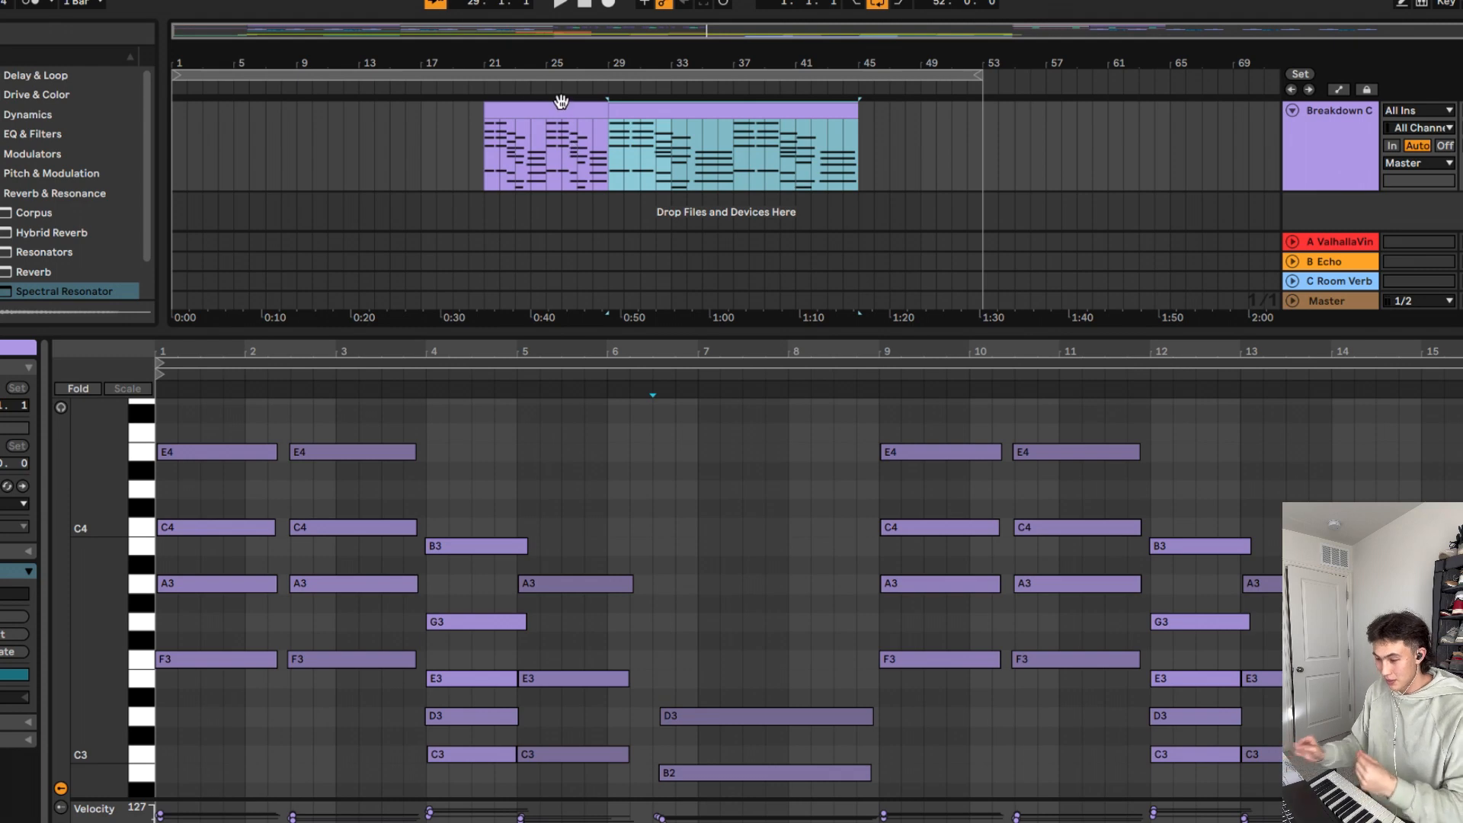
click(561, 102)
click(637, 95)
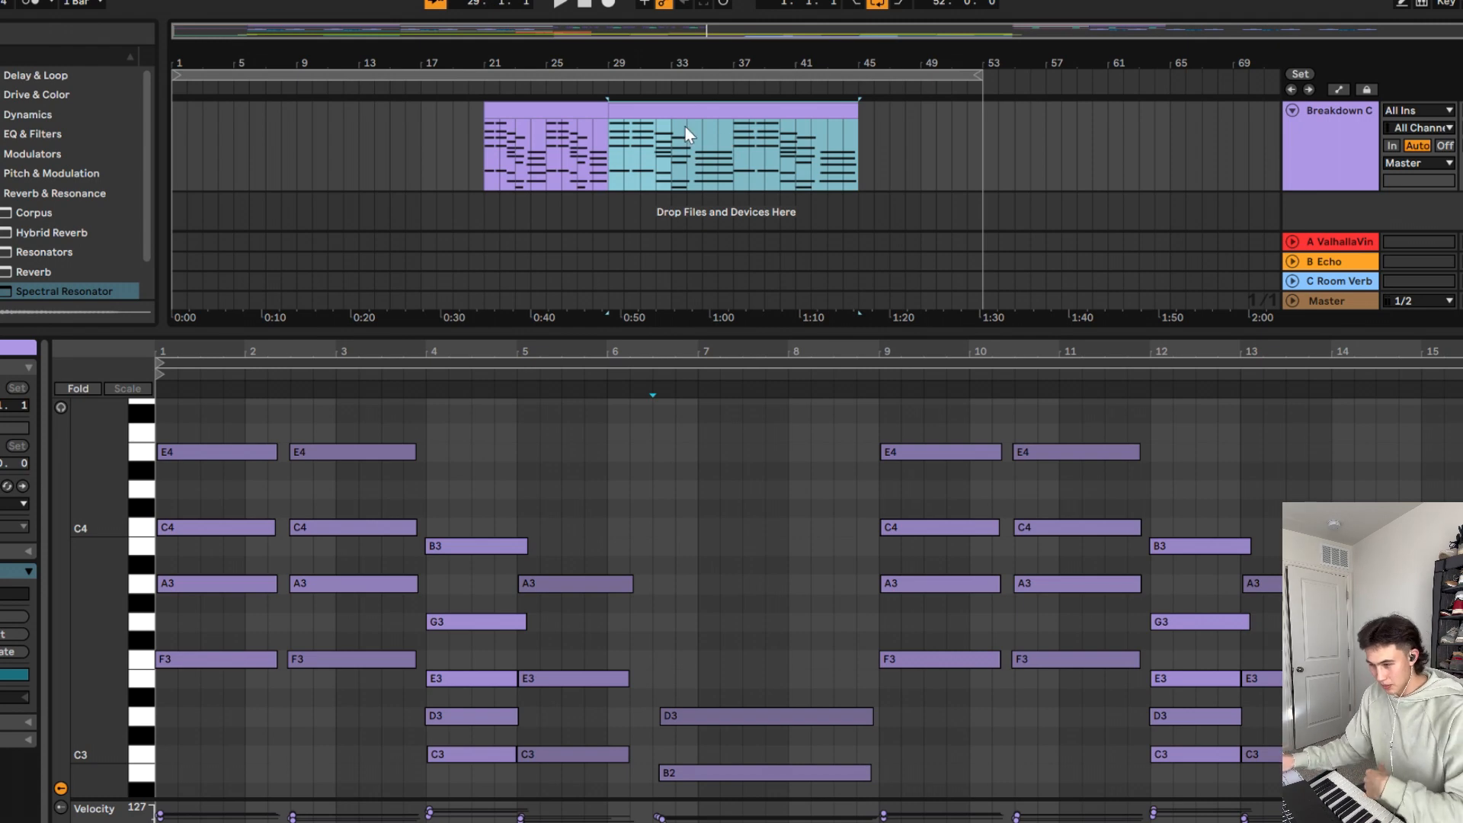
click(487, 145)
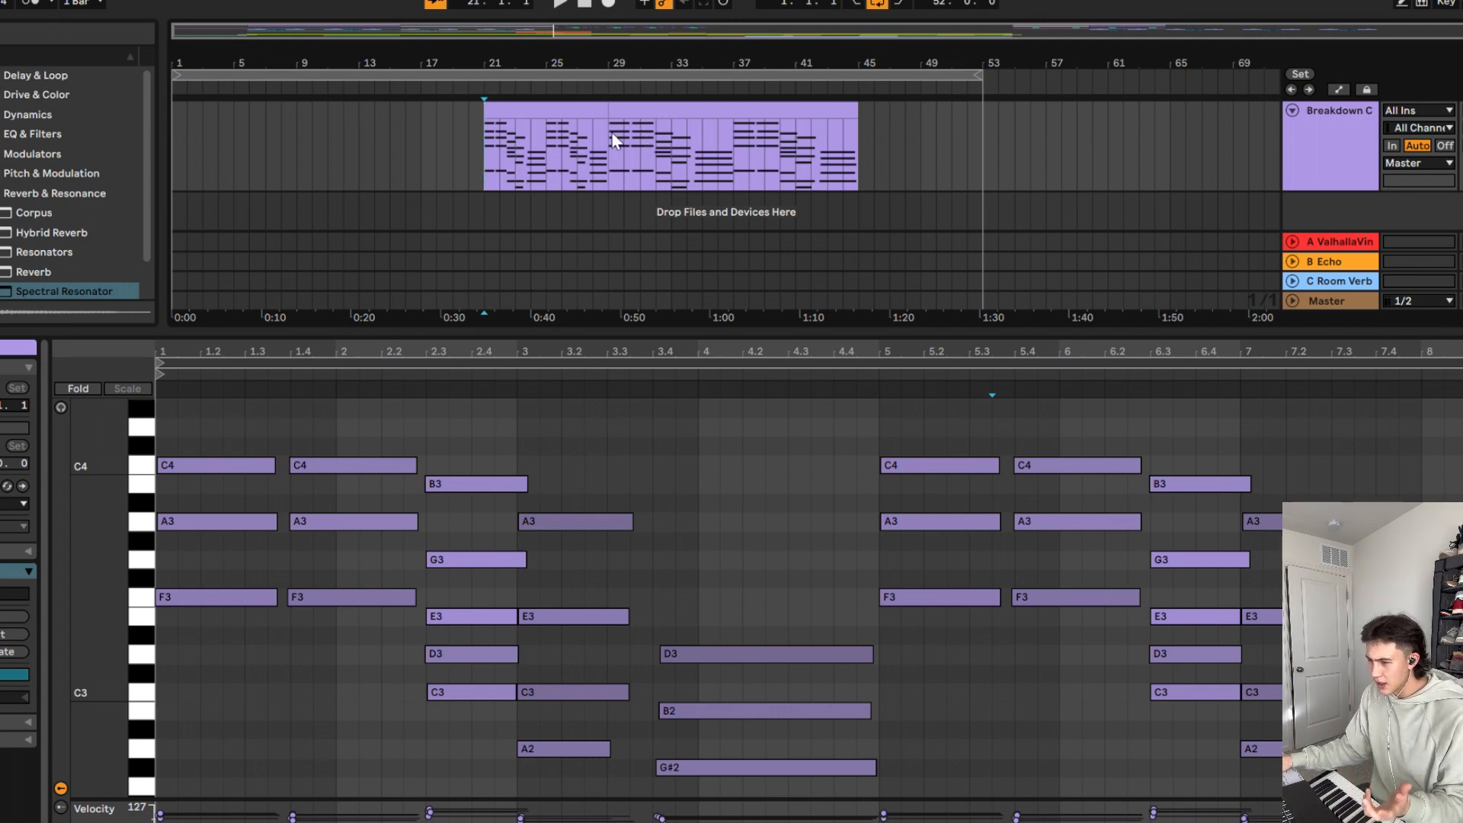
click(696, 102)
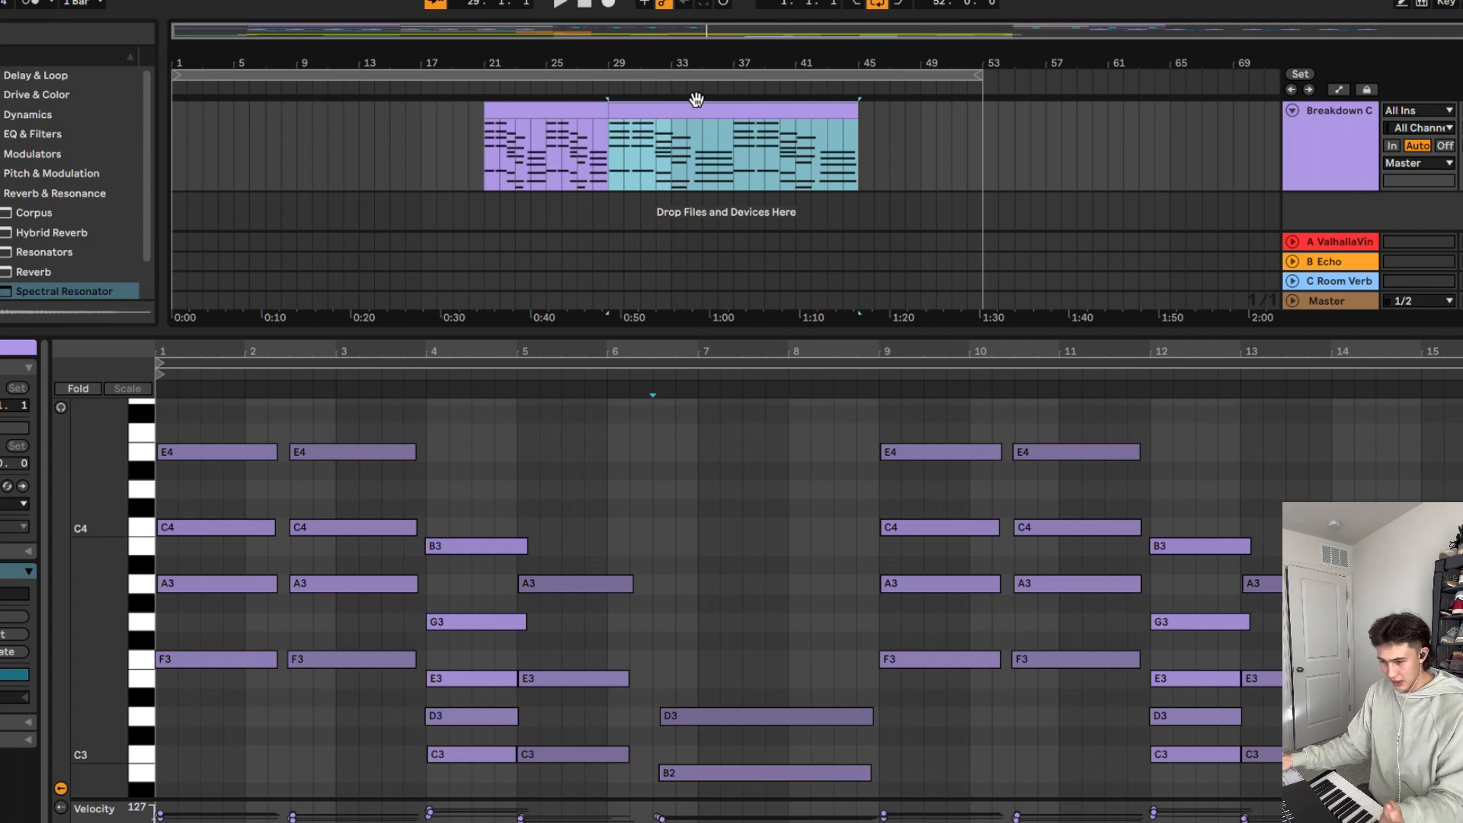
click(488, 139)
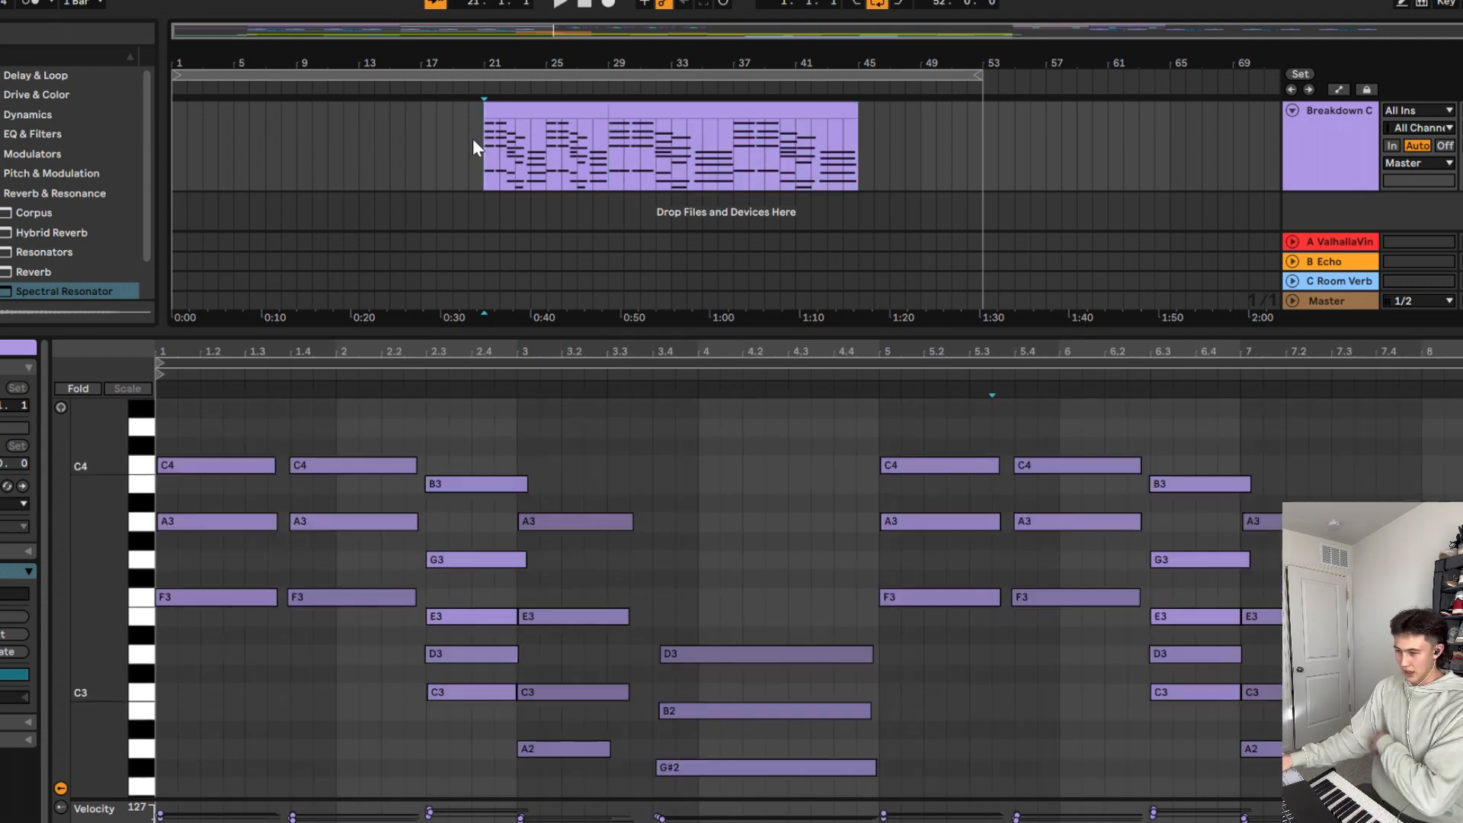
Step: Play the purple Breakdown C chords from bar 20 and examine the notes of the first clip
click(464, 138)
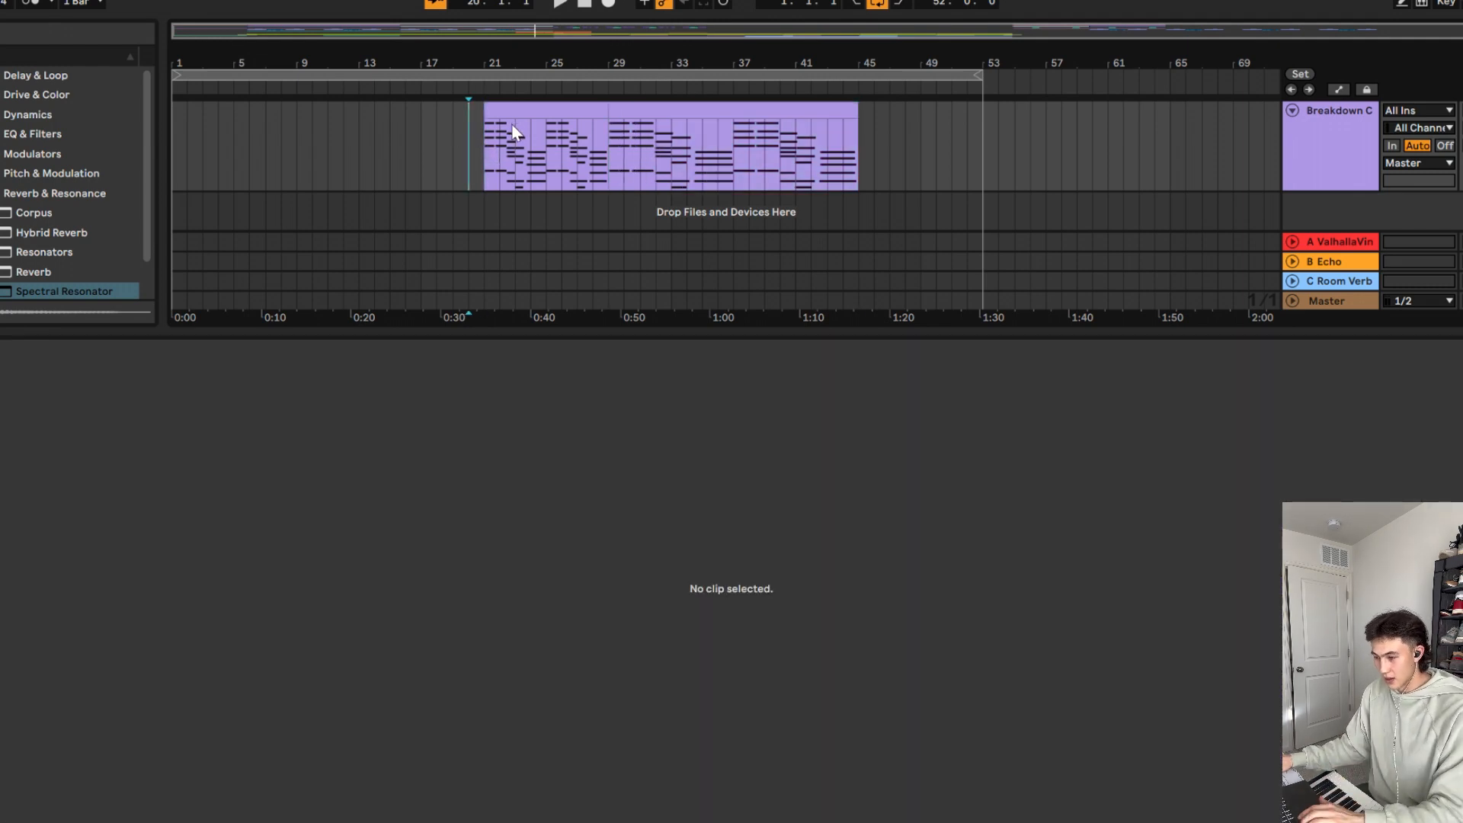
key(space)
click(512, 105)
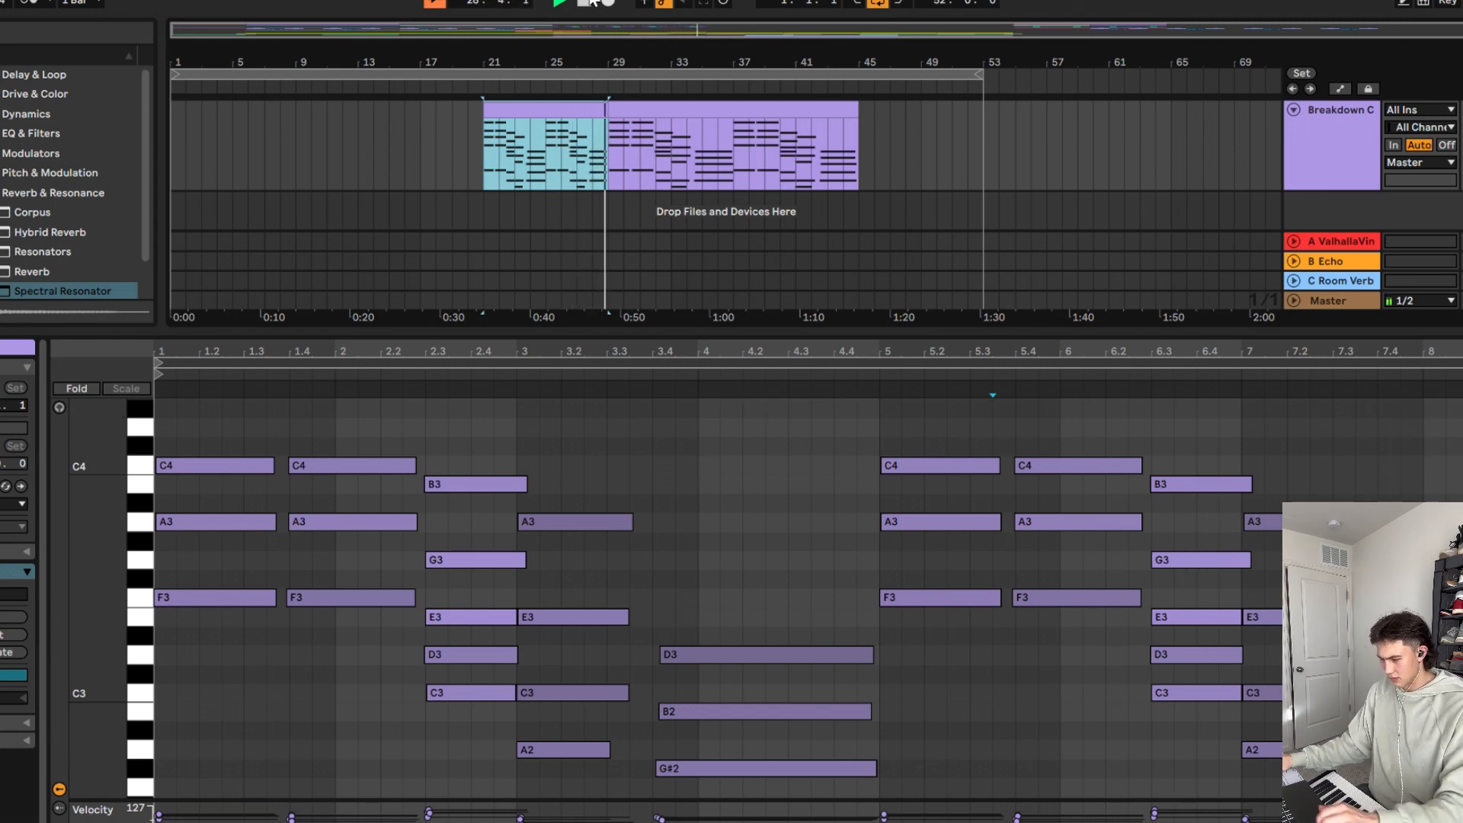
key(space)
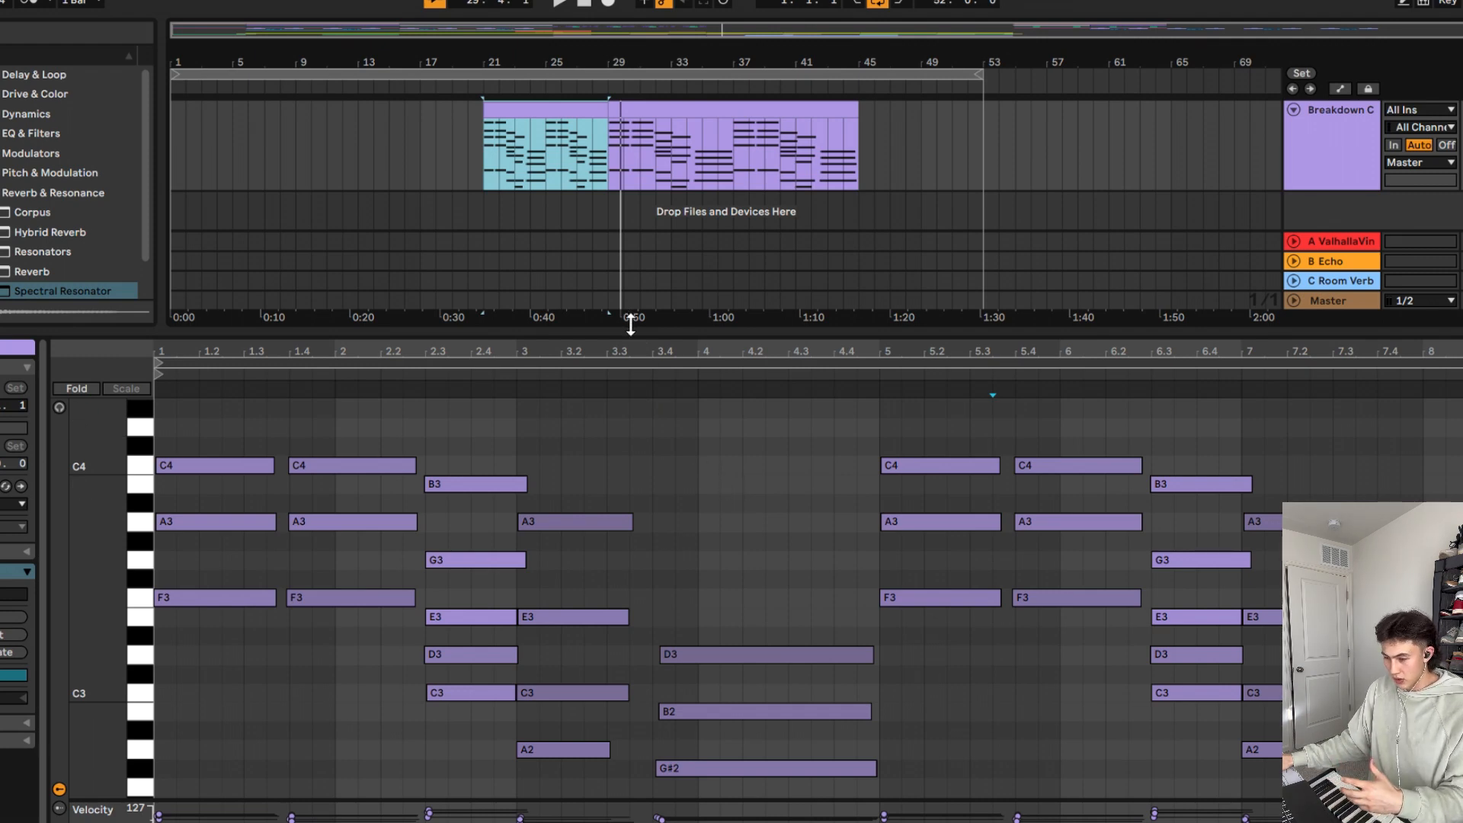
scroll(686, 442, up, 3)
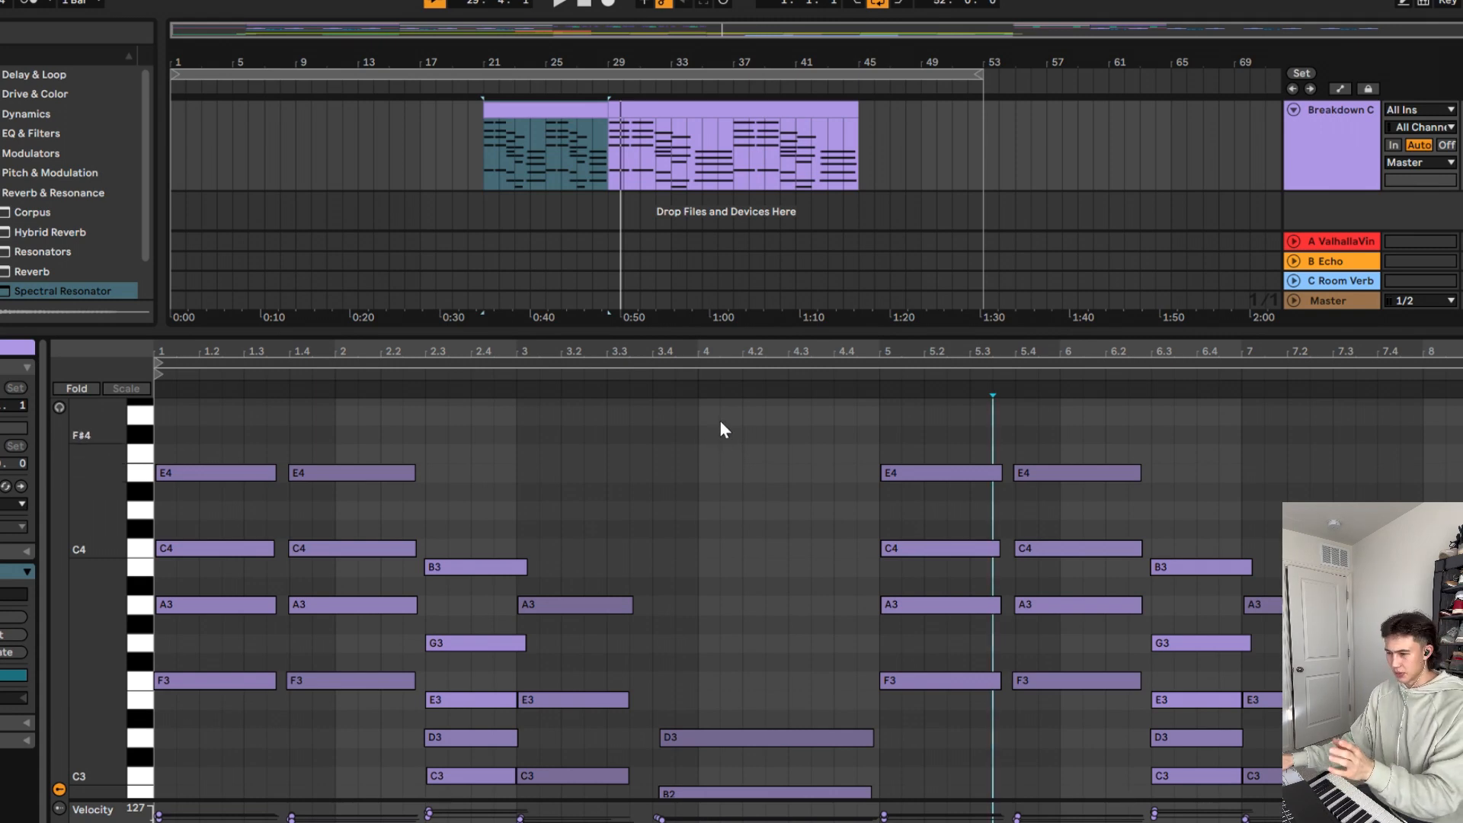
scroll(758, 451, down, 2)
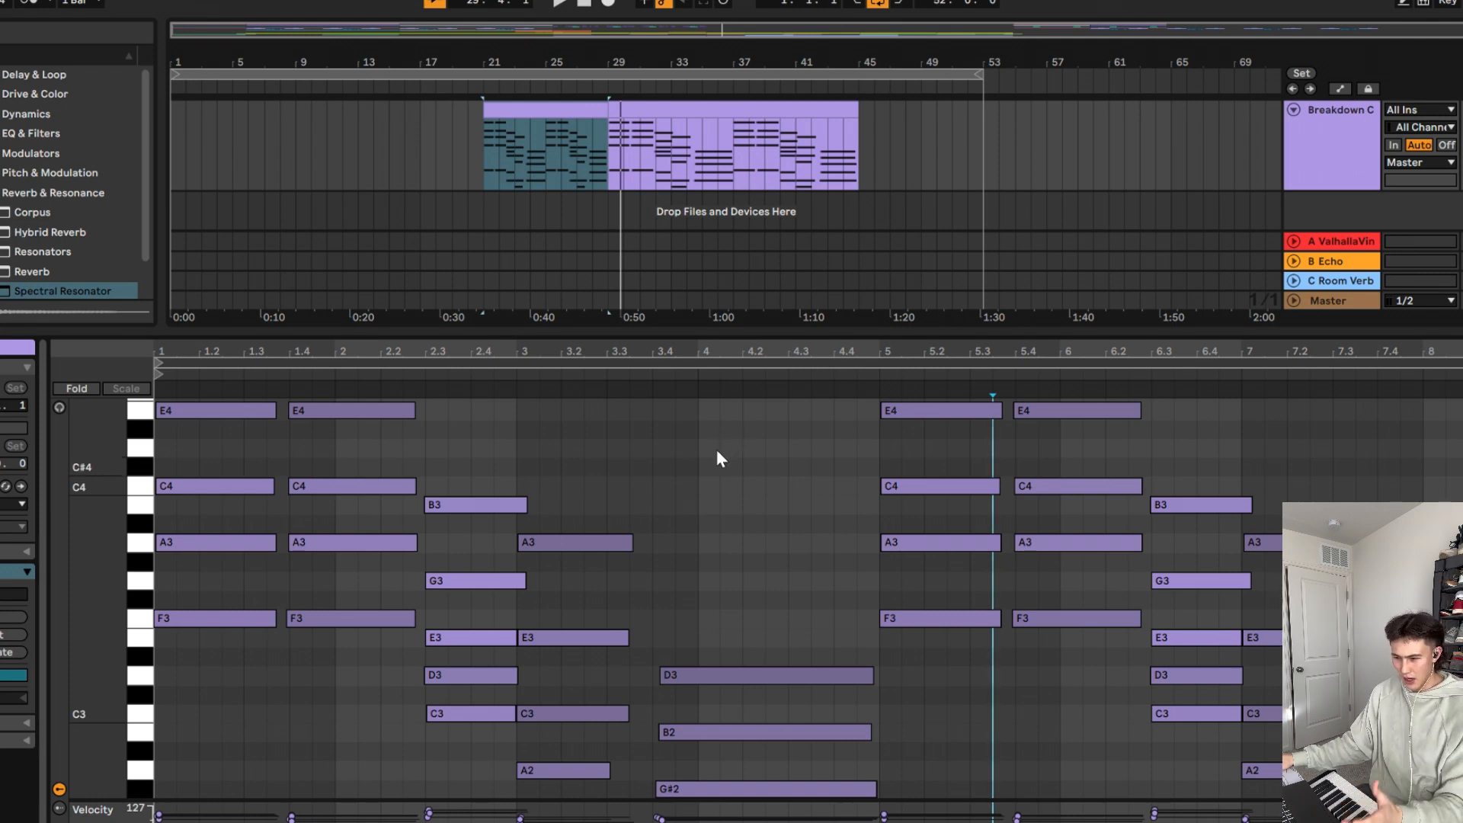
Step: Locate the KSHMR effect tracks and set the playhead at bar 19, then bar 18, on the red track 17
scroll(678, 462, up, 3)
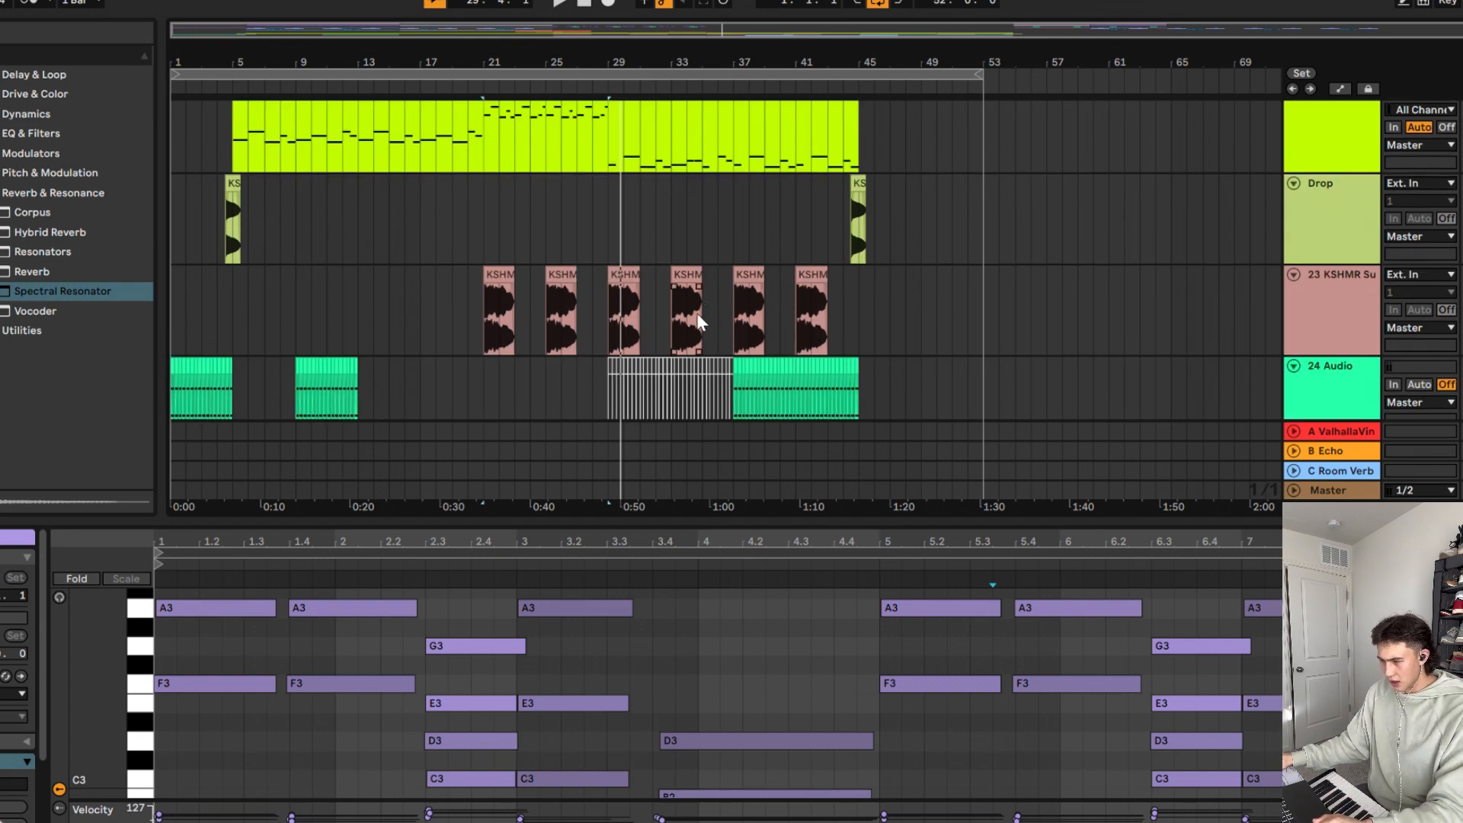
scroll(646, 313, up, 5)
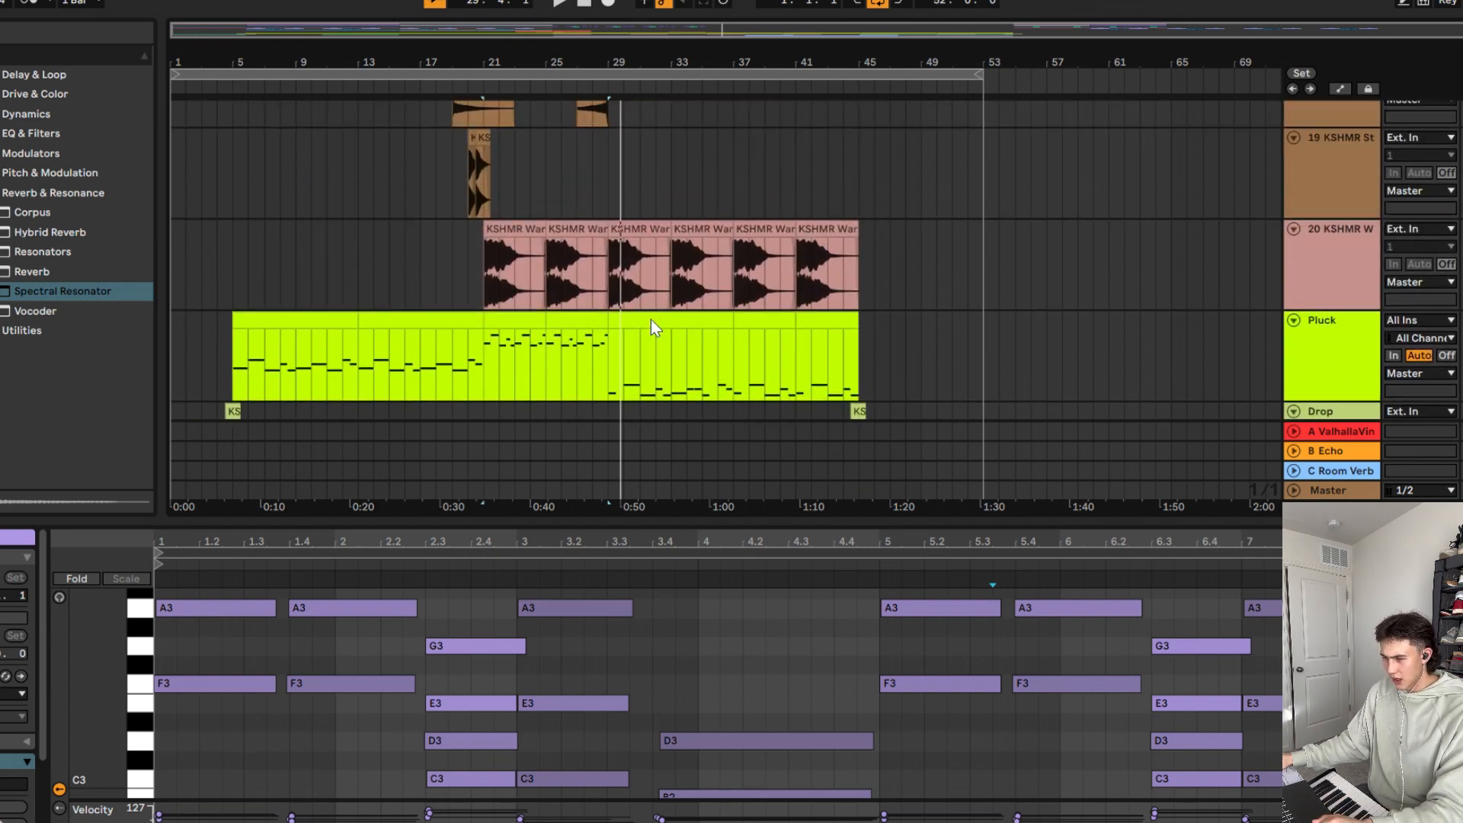
scroll(653, 328, up, 2)
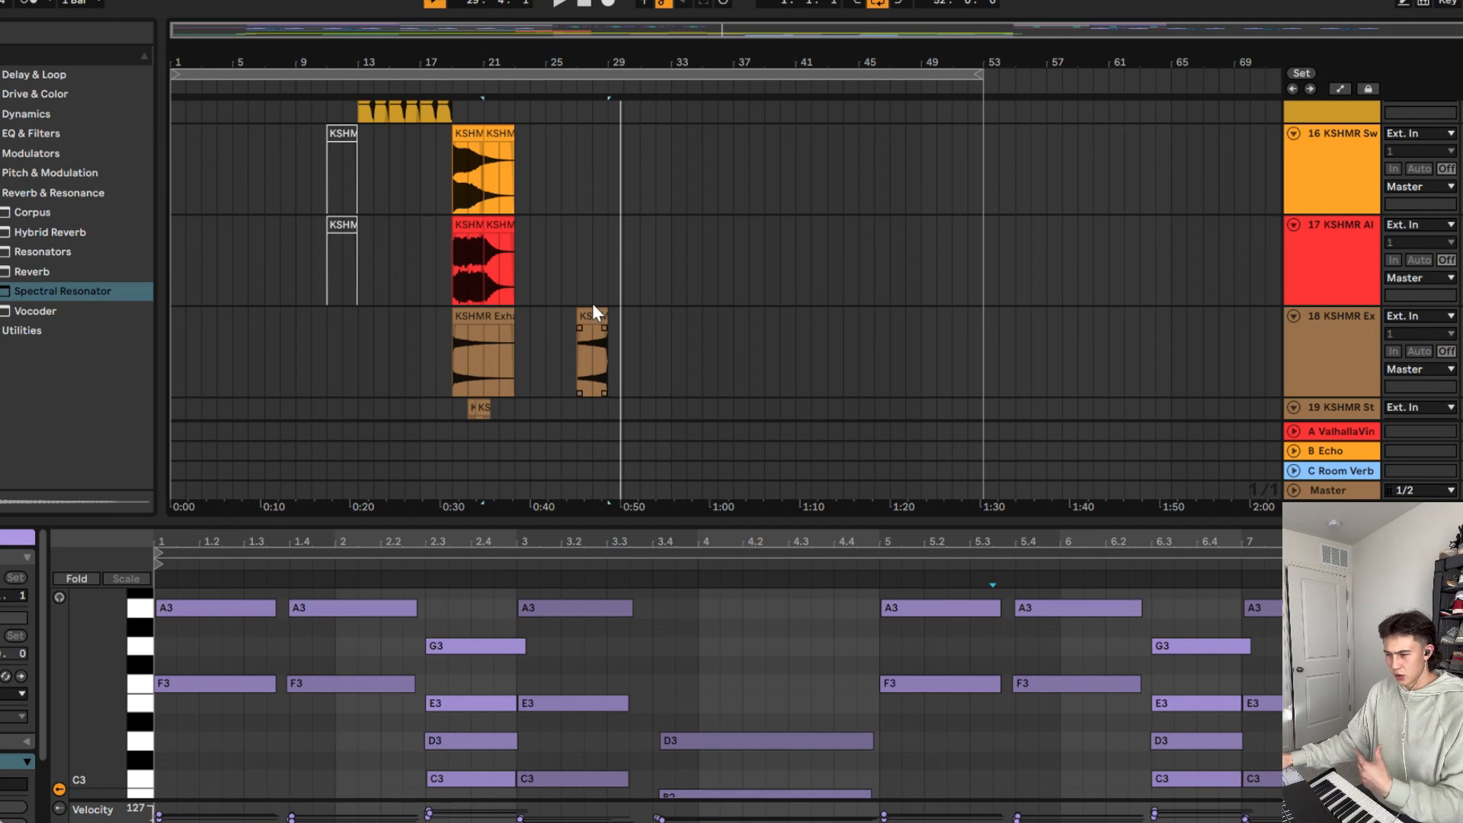
click(449, 250)
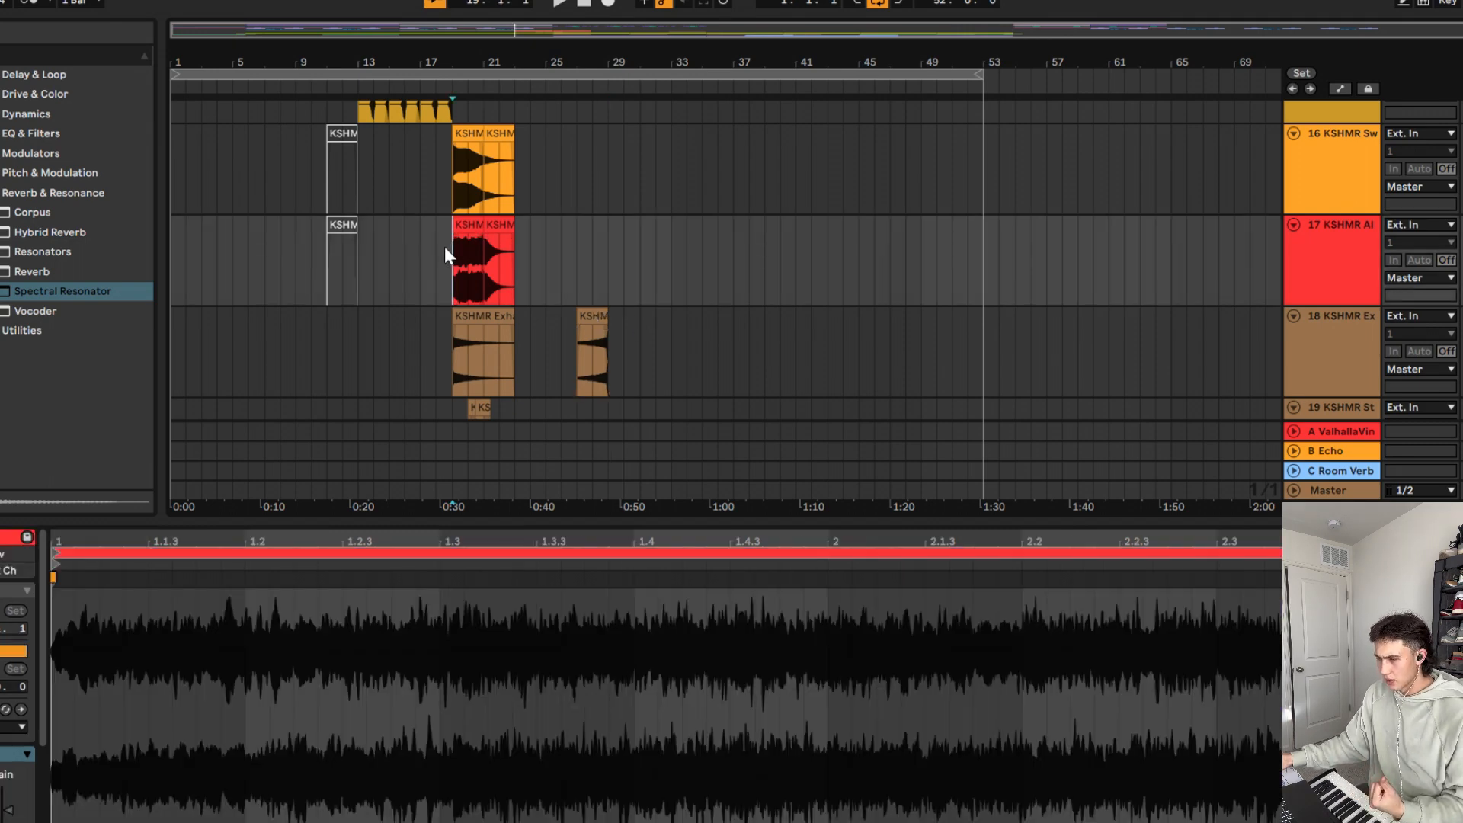
click(442, 246)
click(447, 245)
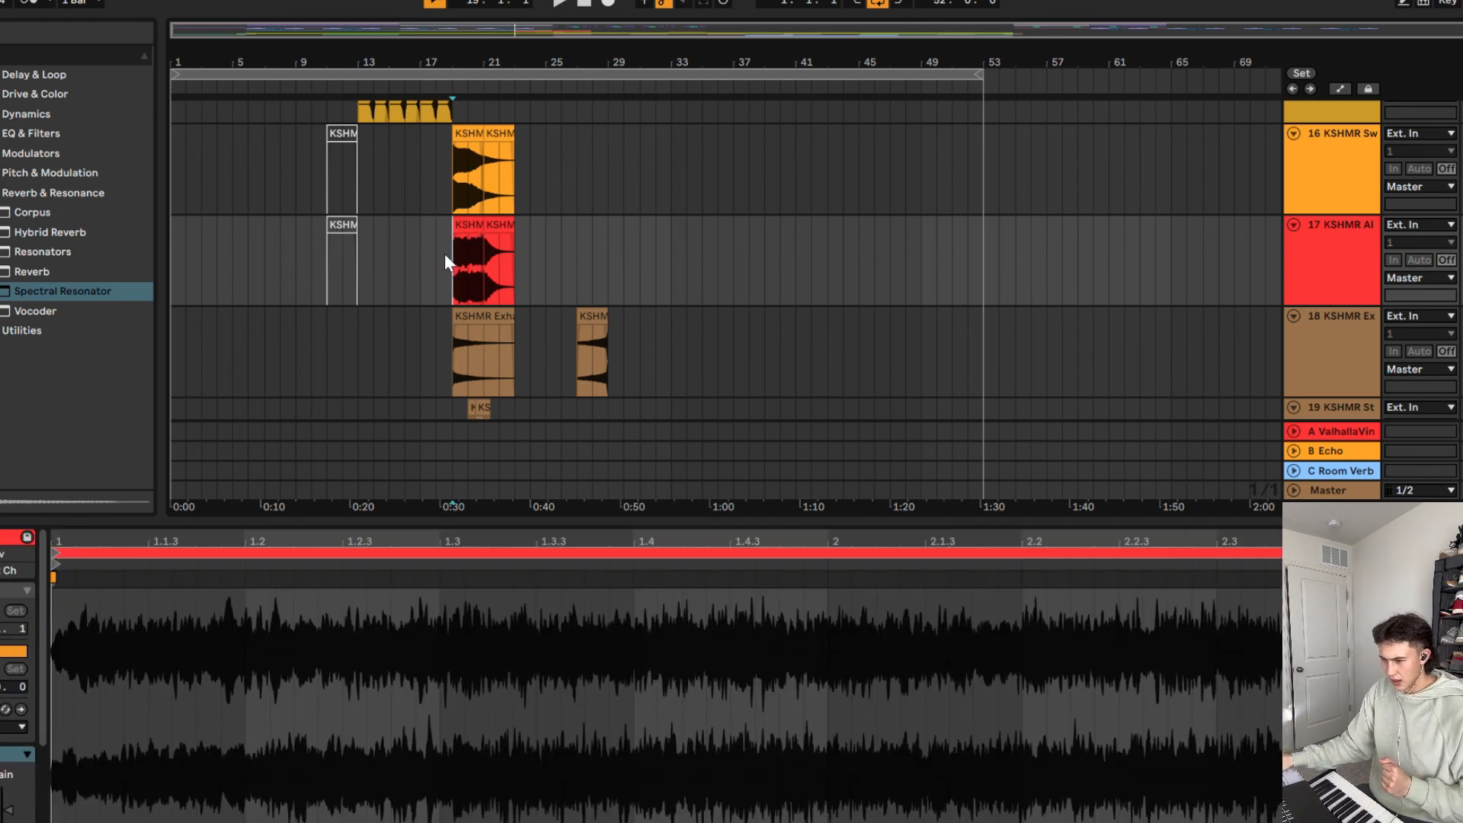
click(438, 248)
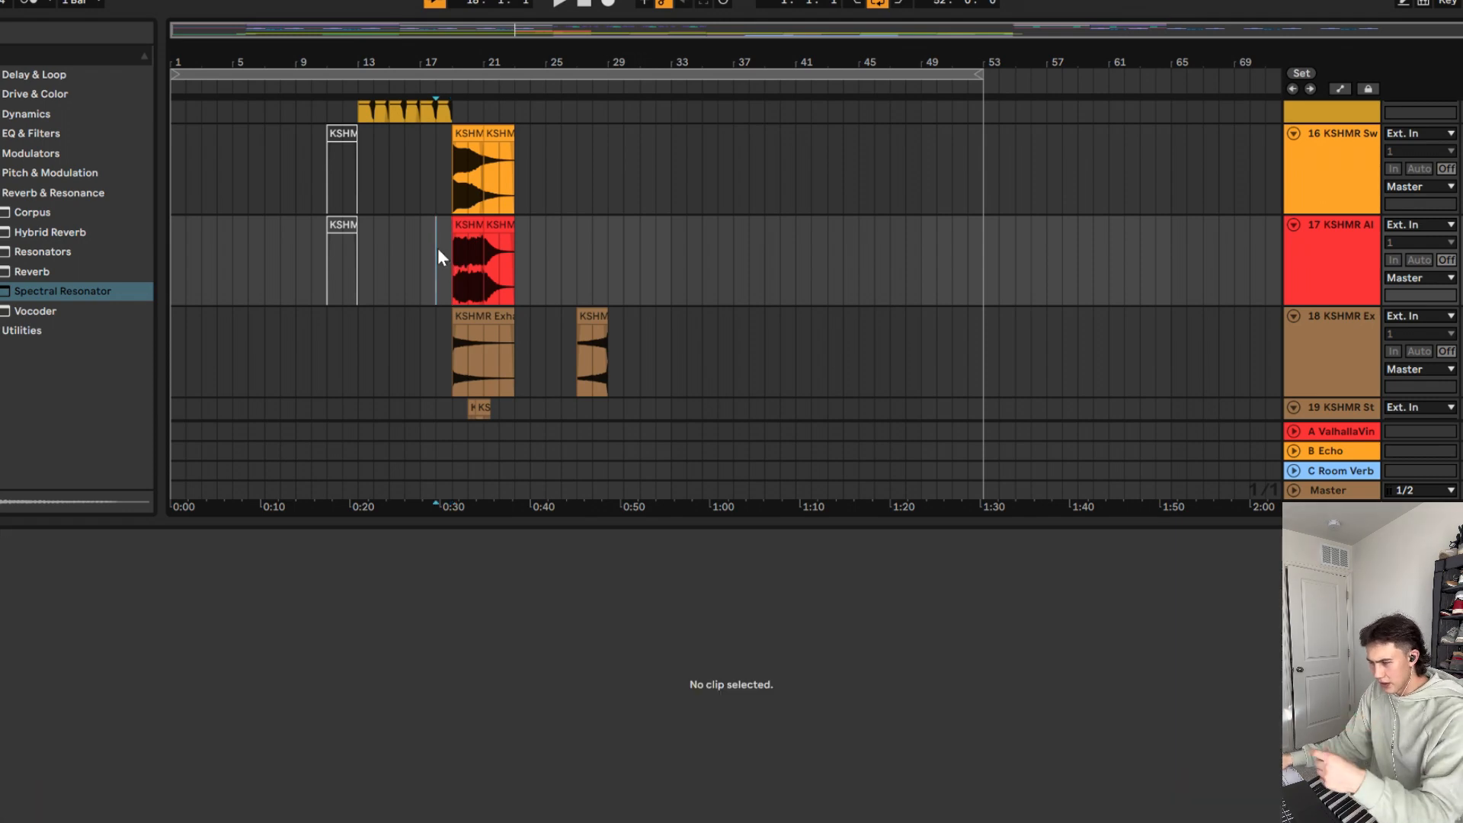
scroll(506, 194, up, 3)
scroll(536, 222, down, 2)
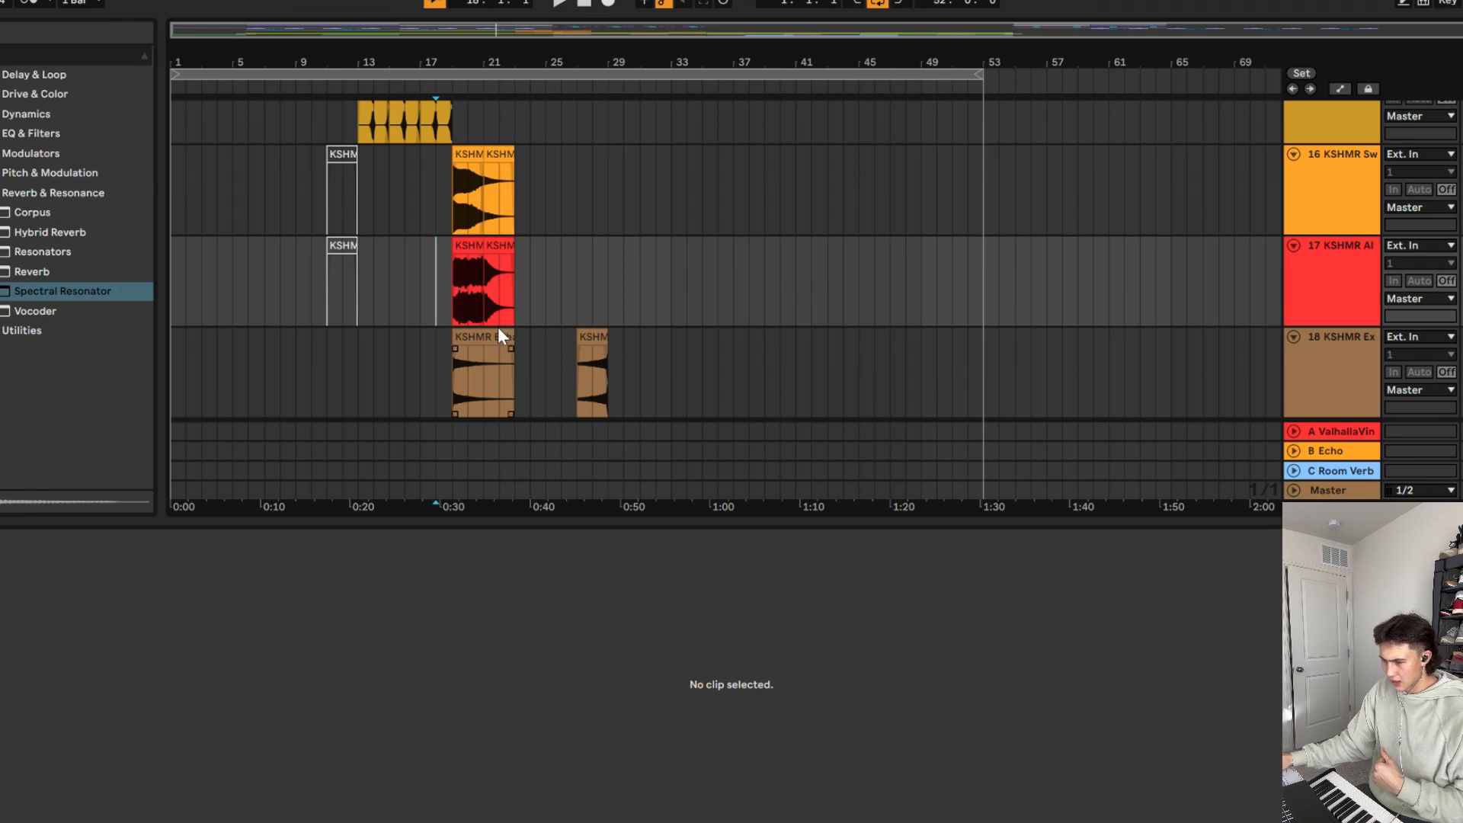
Step: Play the Drop track's first KSHMR Sub Drop clip, which starts just before bar 5
scroll(497, 327, down, 5)
click(219, 314)
click(226, 314)
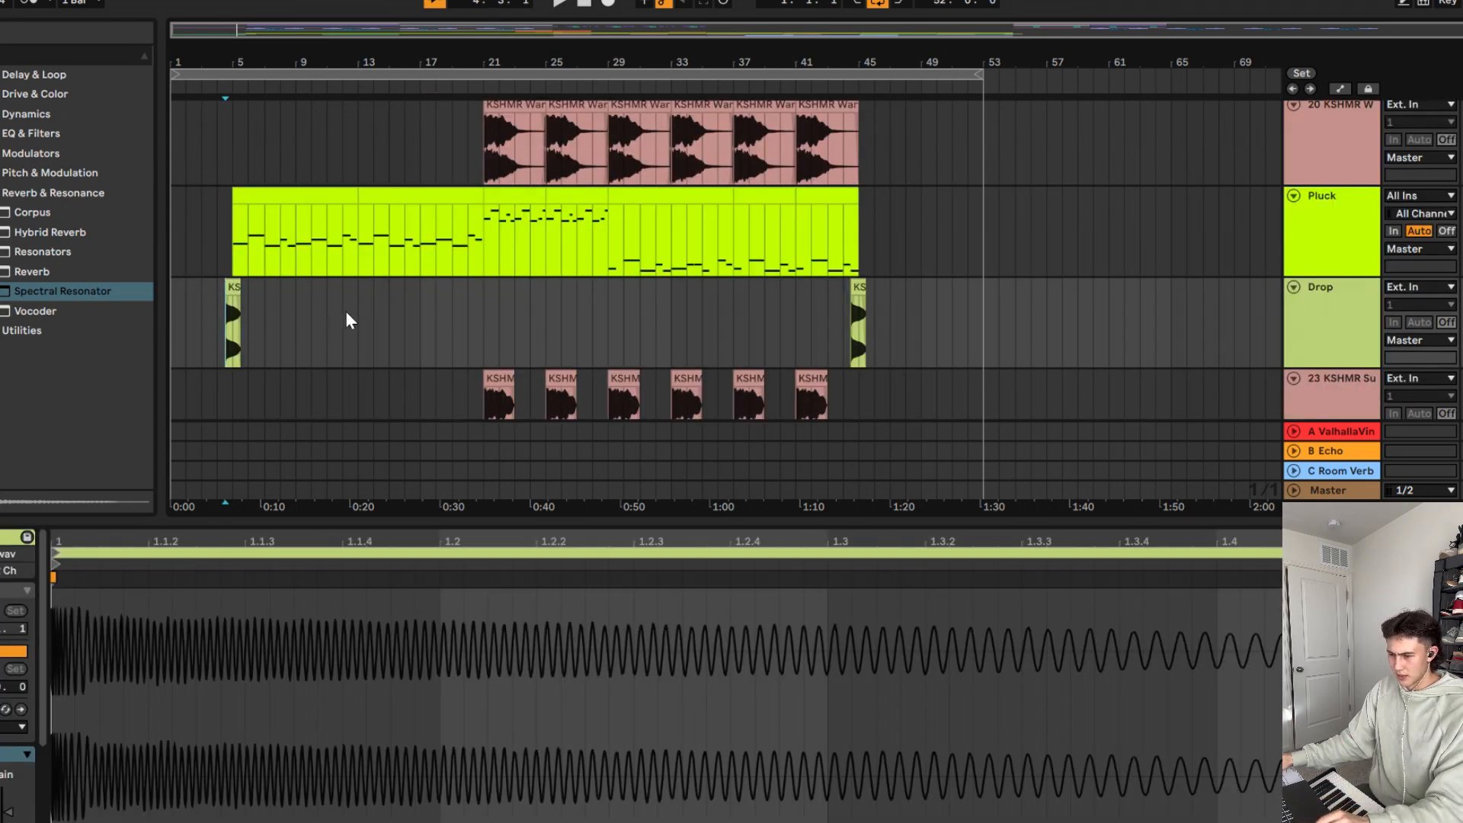
scroll(217, 303, up, 3)
scroll(217, 303, up, 2)
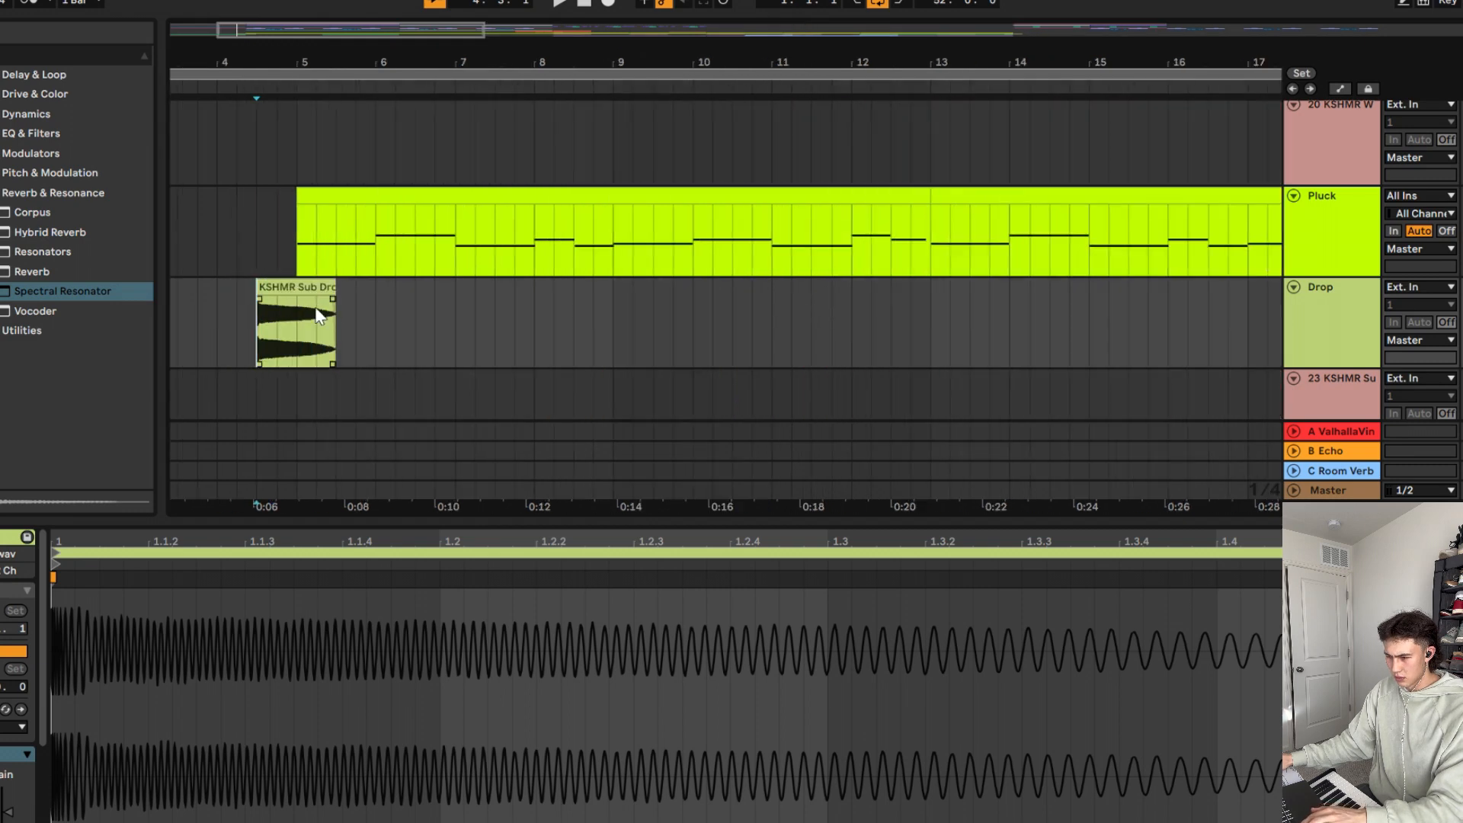
scroll(305, 305, left, 3)
key(space)
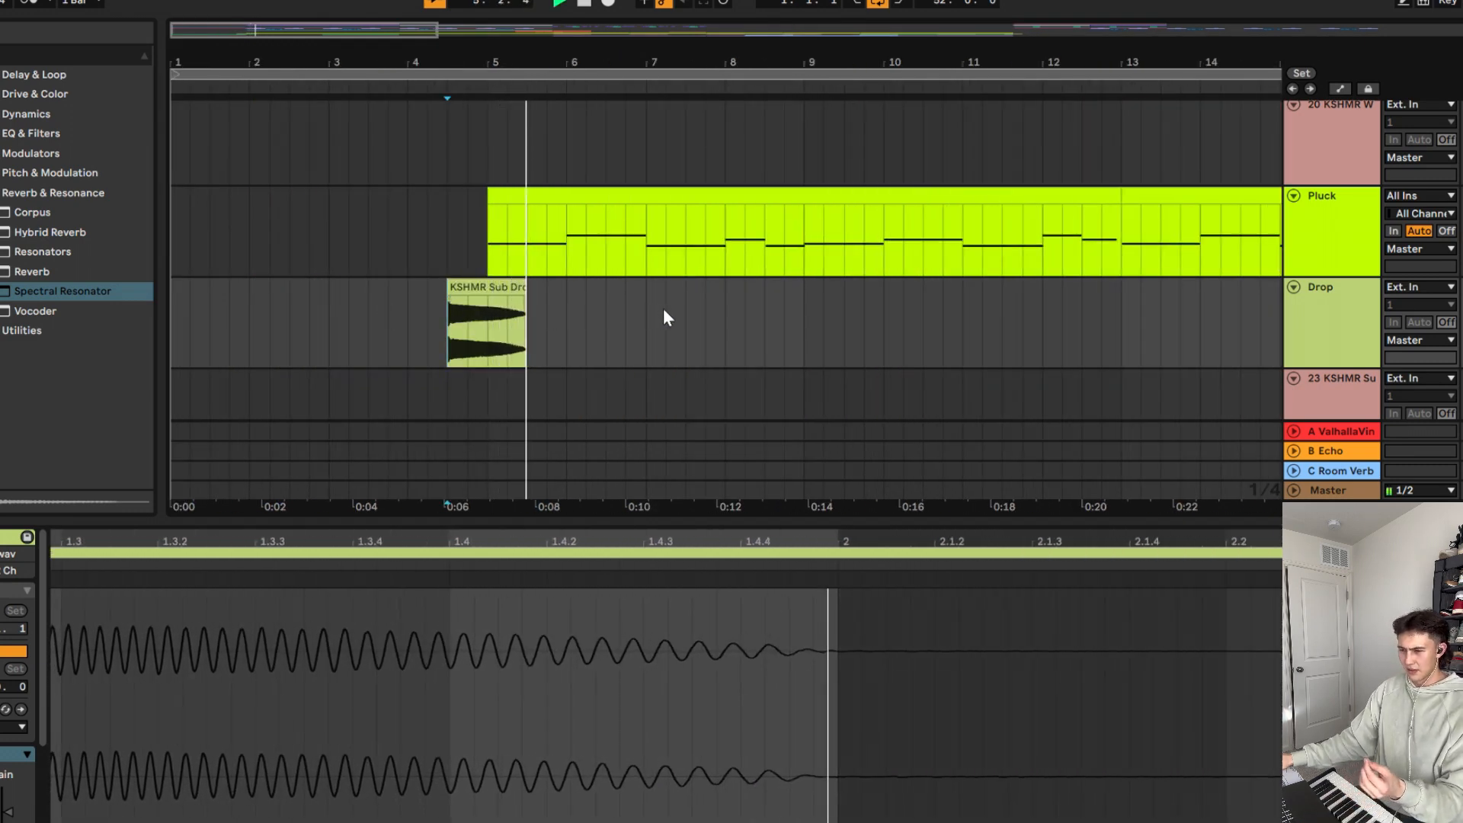
key(space)
Step: Return the playhead to bar 1 and examine the green 24 Audio clips at bars 1 and 9
scroll(632, 333, down, 5)
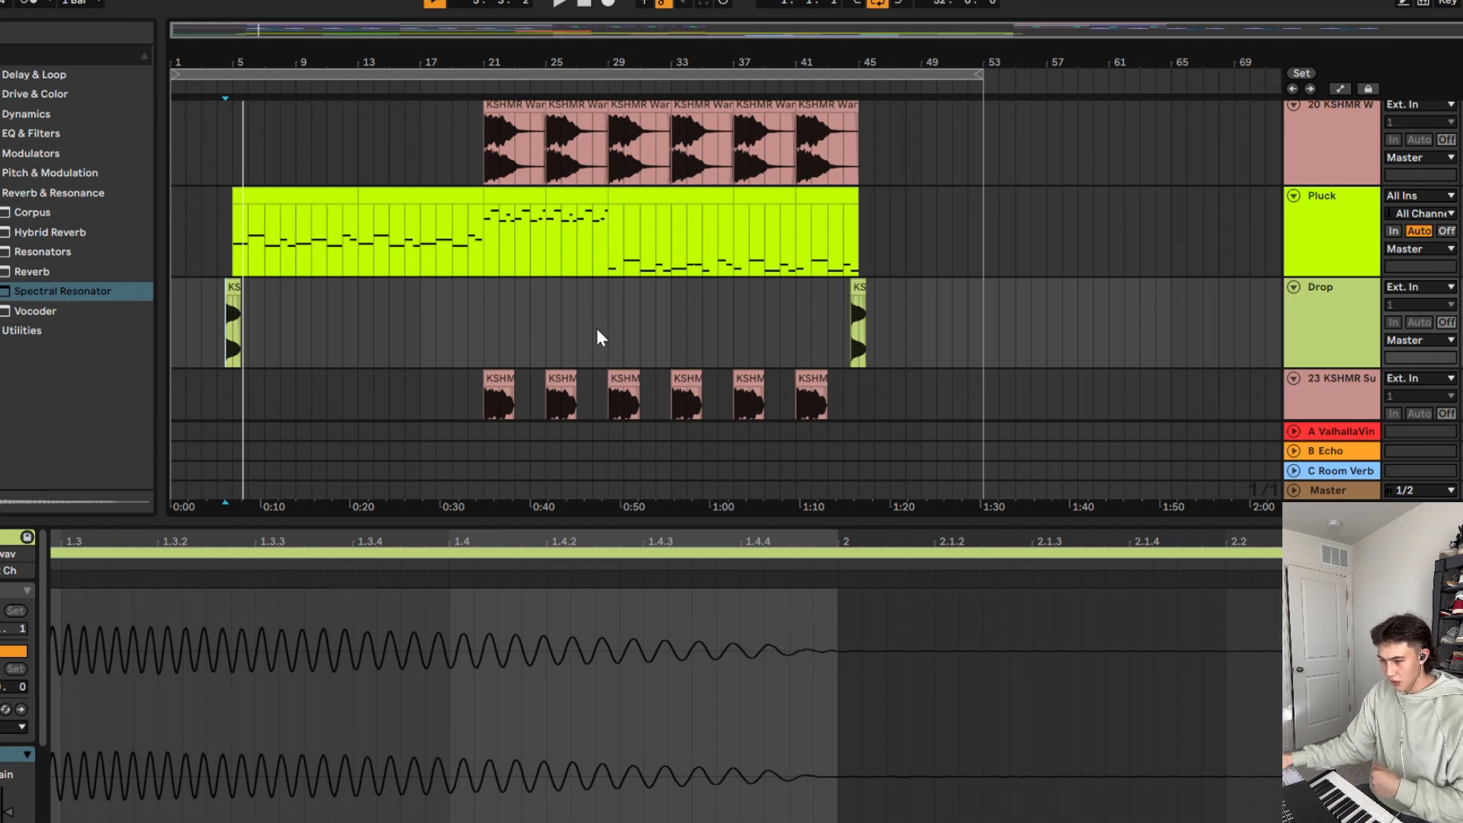
scroll(597, 334, down, 4)
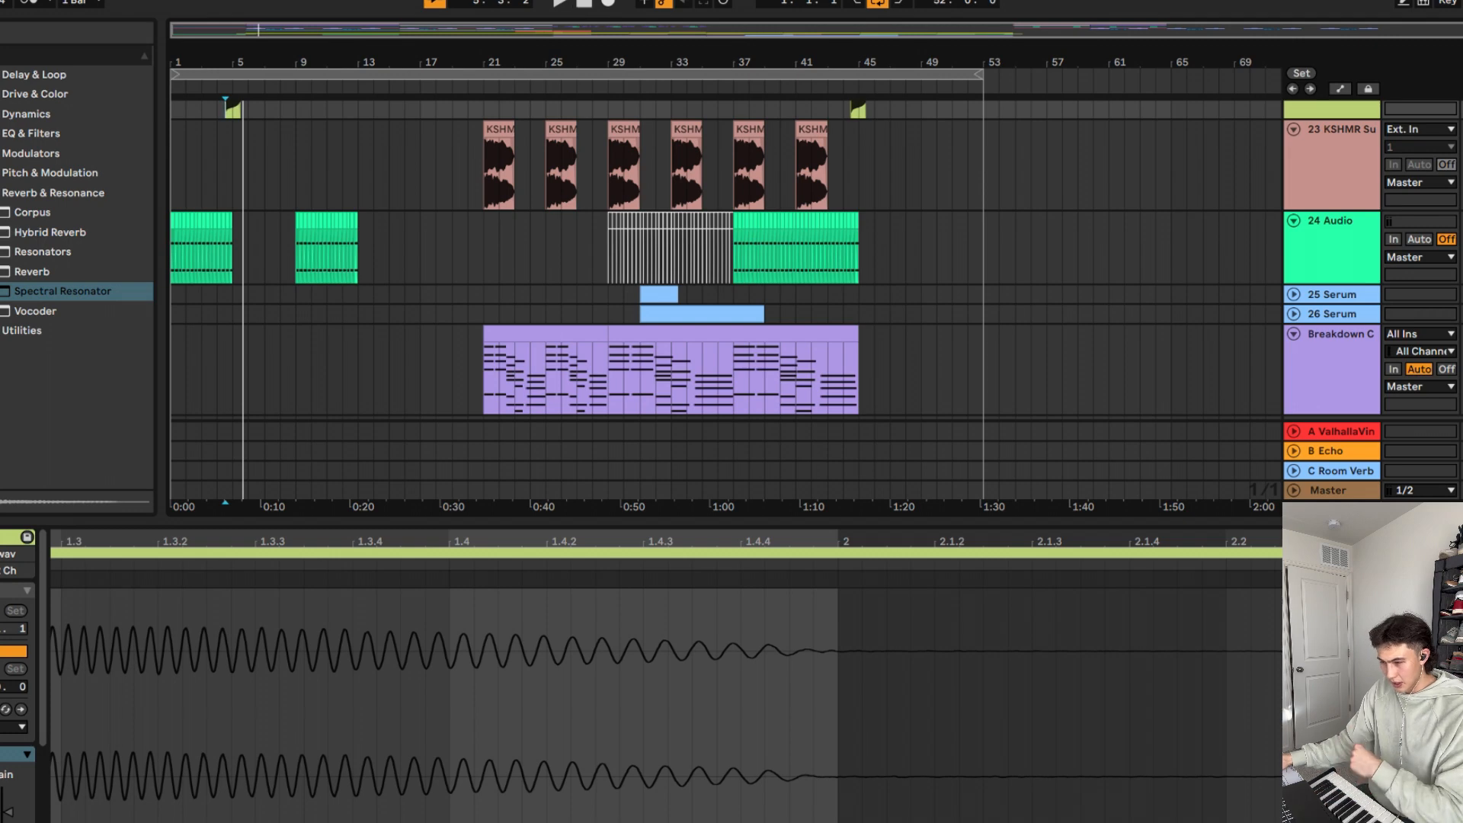
scroll(406, 298, up, 3)
scroll(405, 297, up, 4)
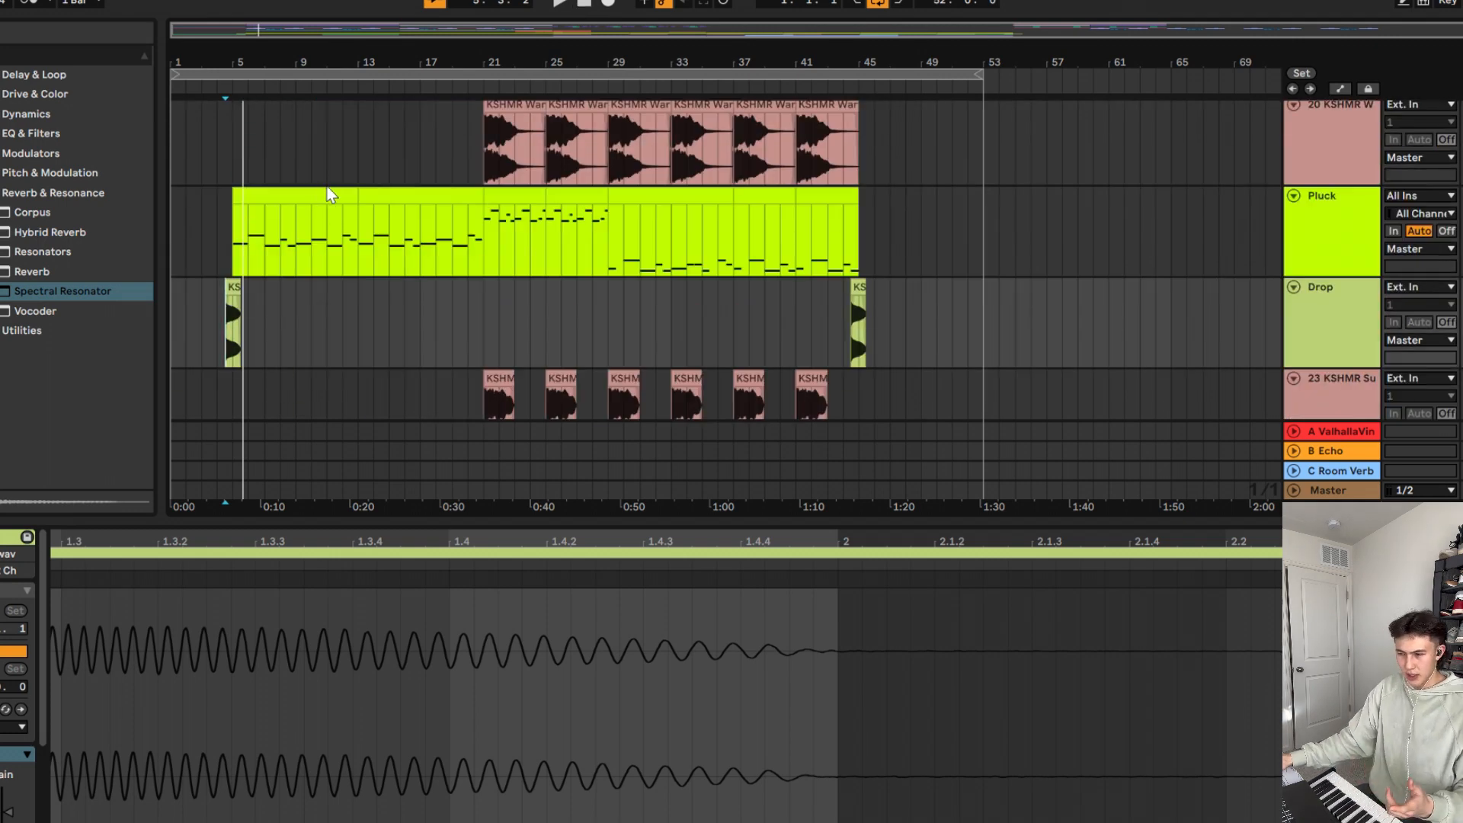
scroll(369, 260, down, 6)
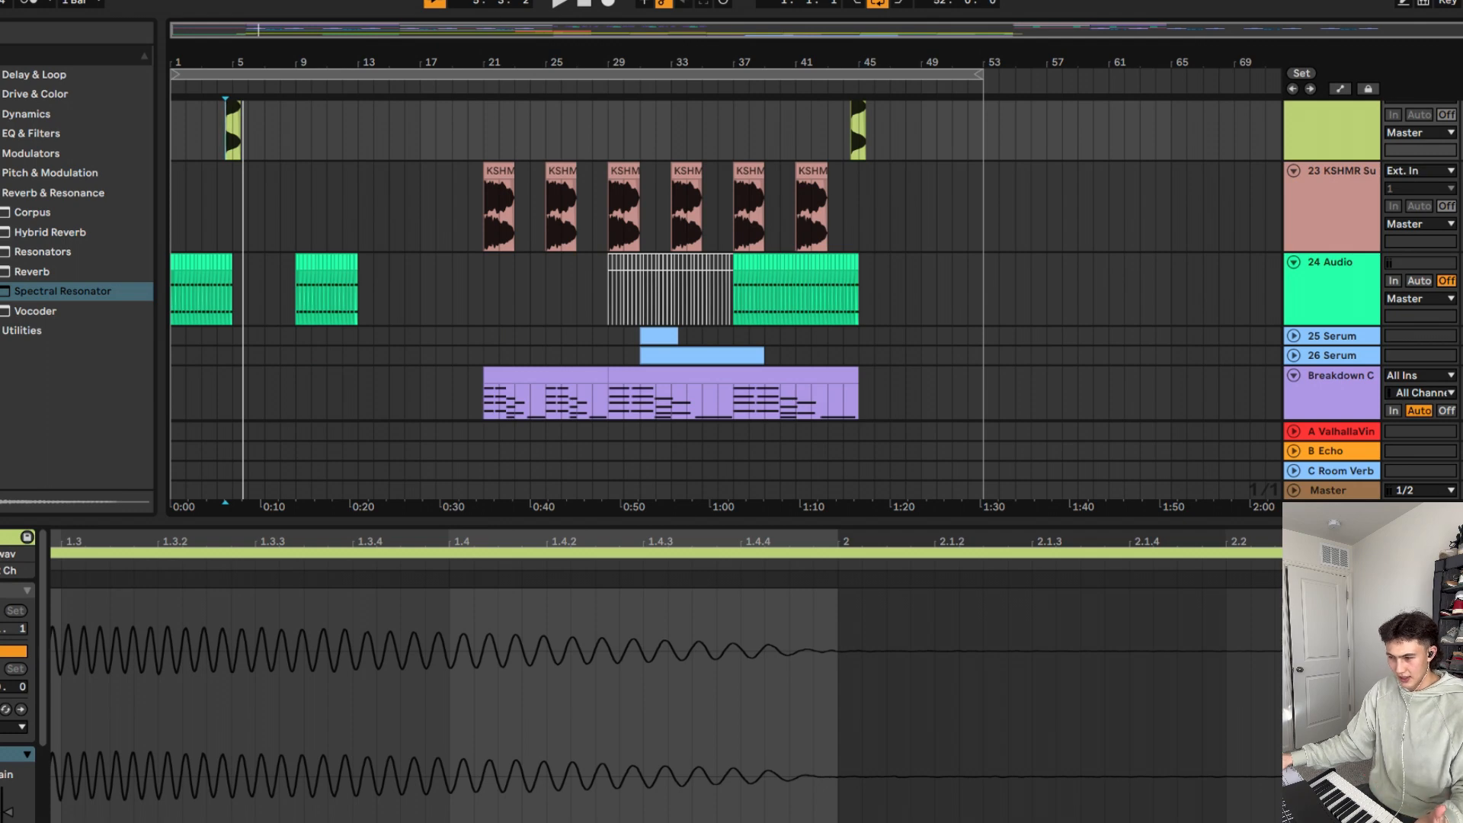
click(583, 3)
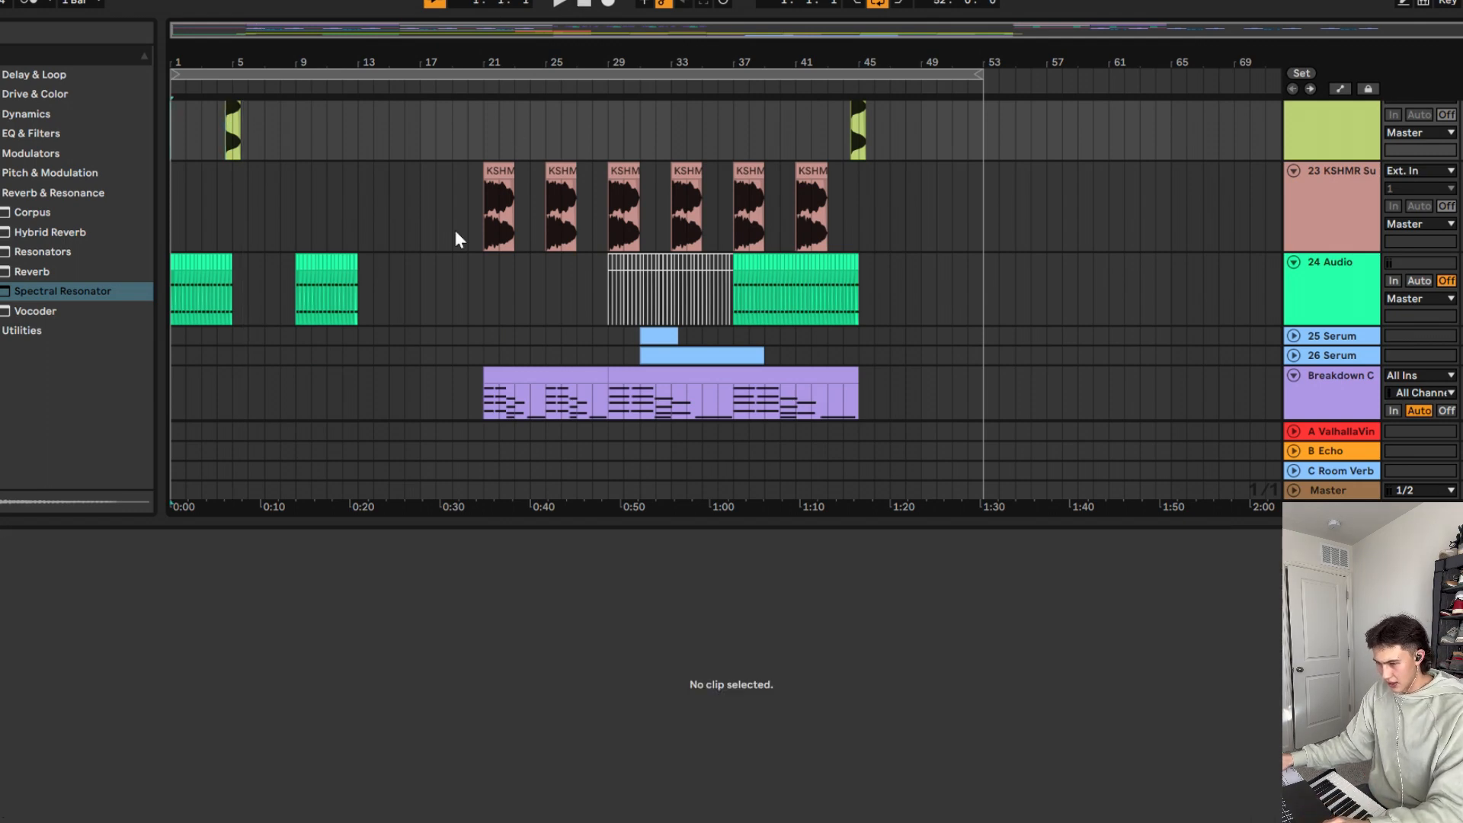
scroll(188, 297, up, 4)
scroll(189, 297, up, 5)
scroll(345, 278, down, 5)
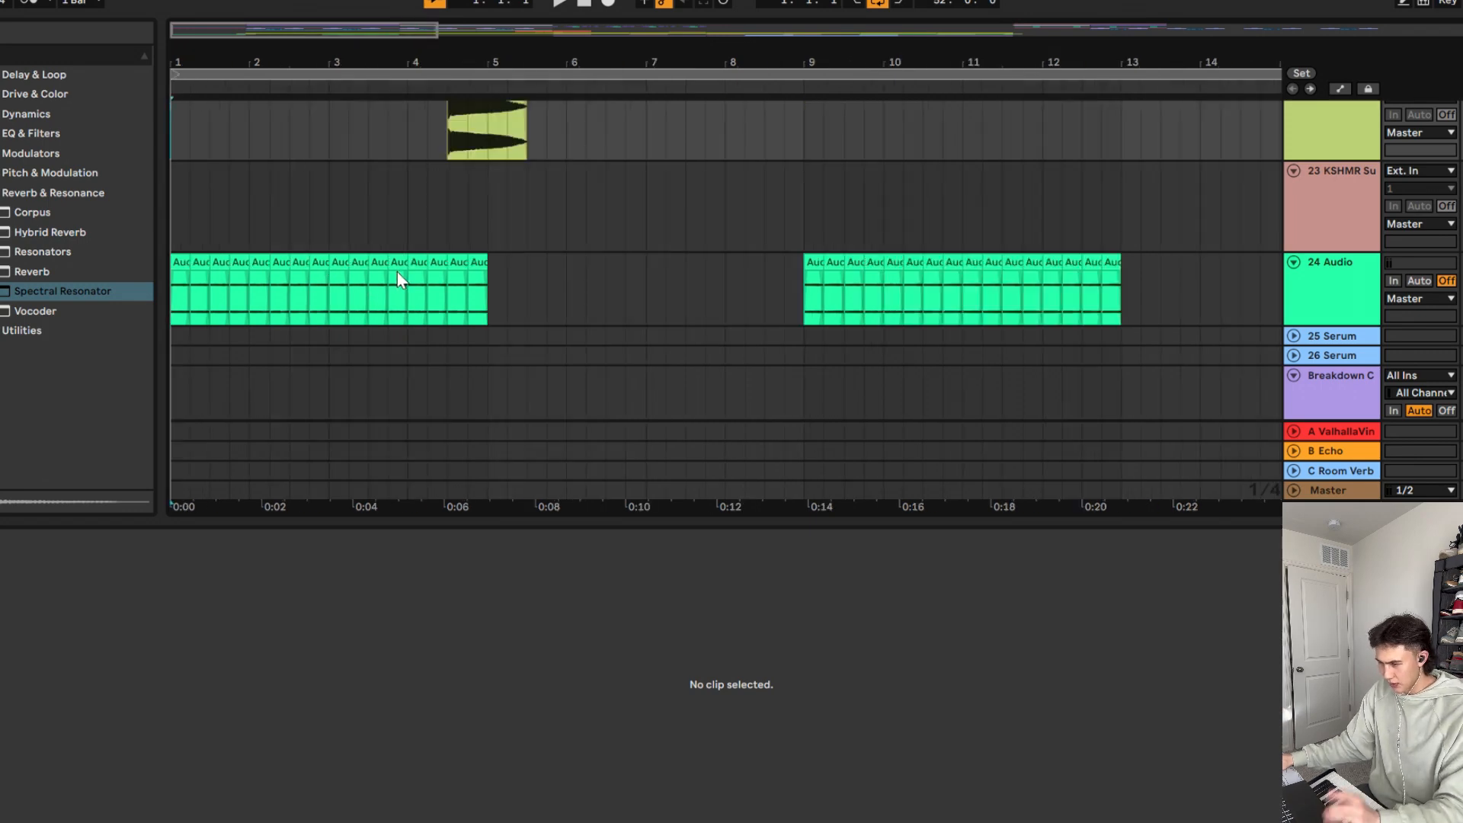
scroll(399, 280, down, 5)
Step: Play the arrangement from bar 1 past bar 9 while reviewing the tracks from Main Bass to Breakdown C, and return to the start
scroll(1357, 269, up, 15)
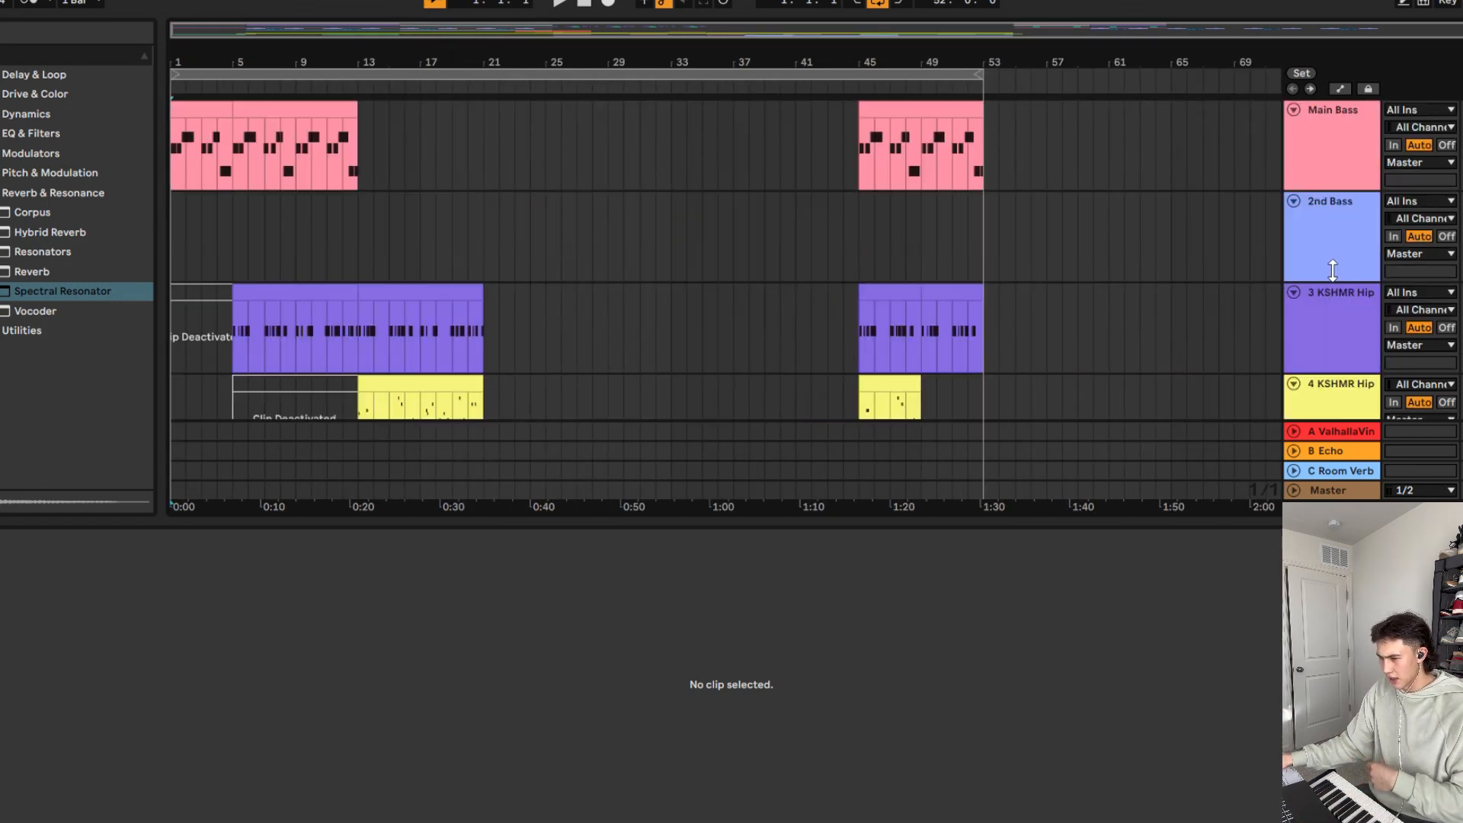
scroll(1295, 255, down, 1)
scroll(1295, 253, down, 1)
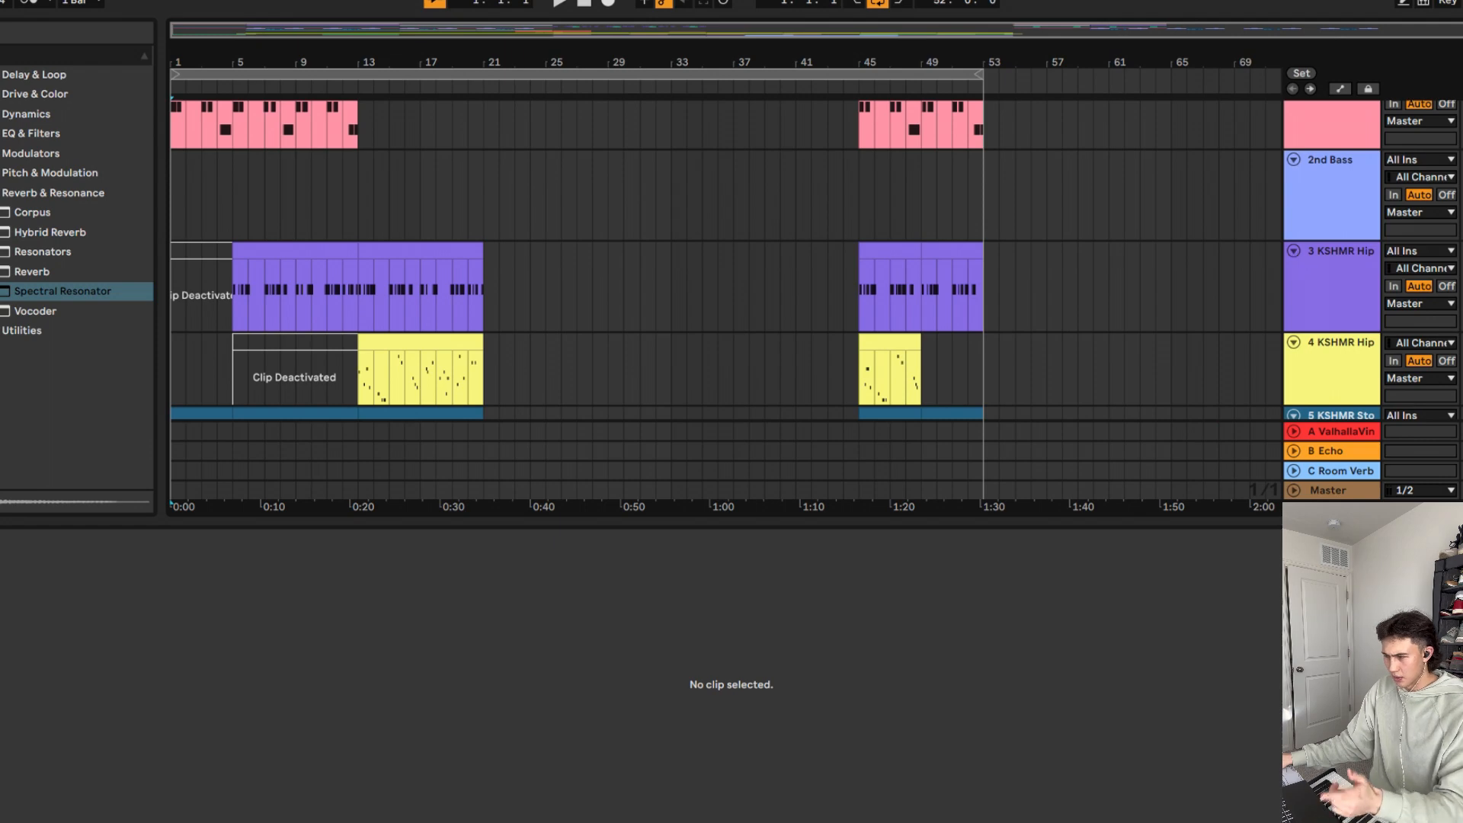
scroll(1295, 253, down, 15)
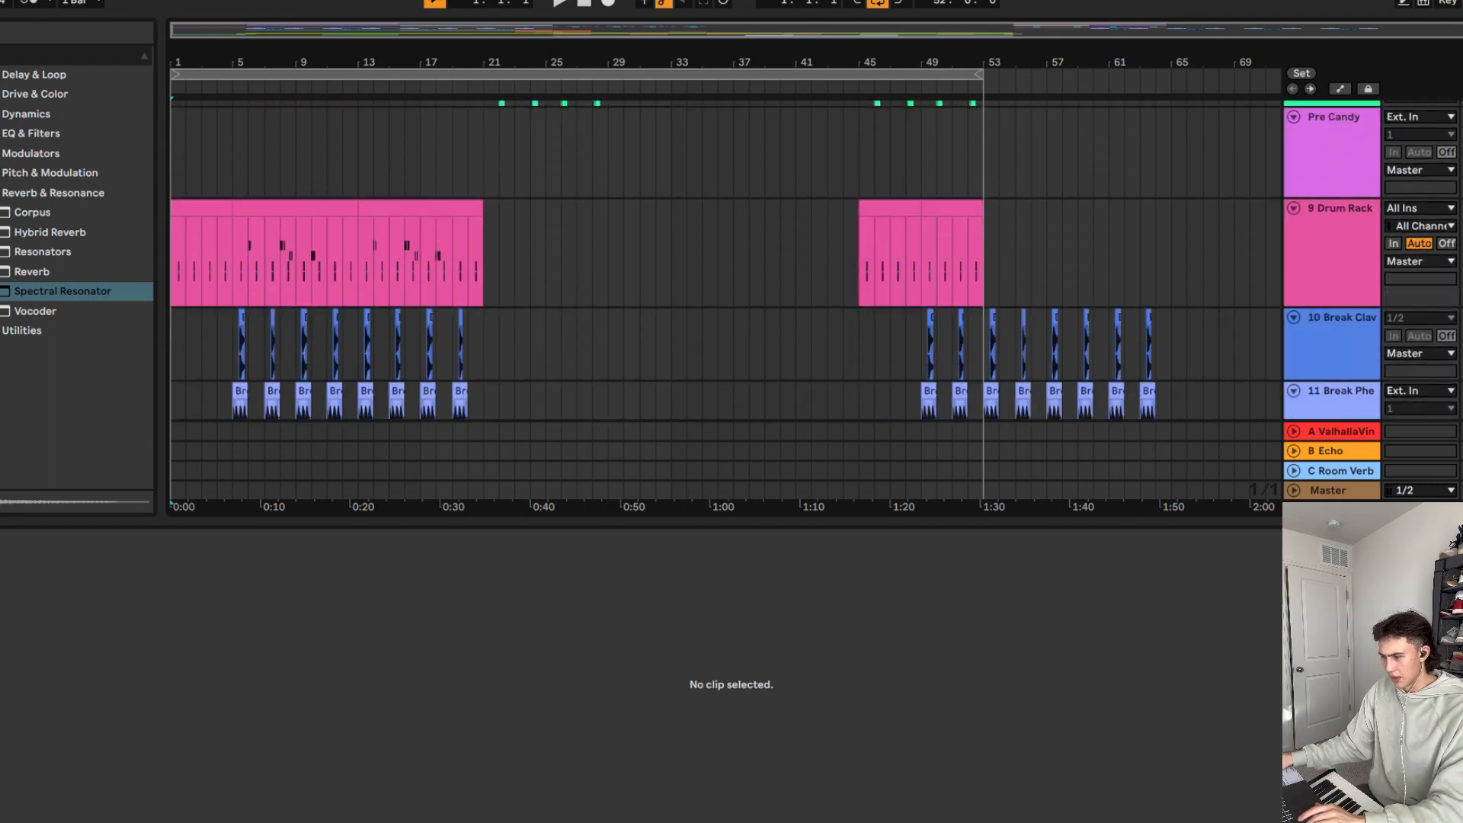
scroll(725, 259, down, 7)
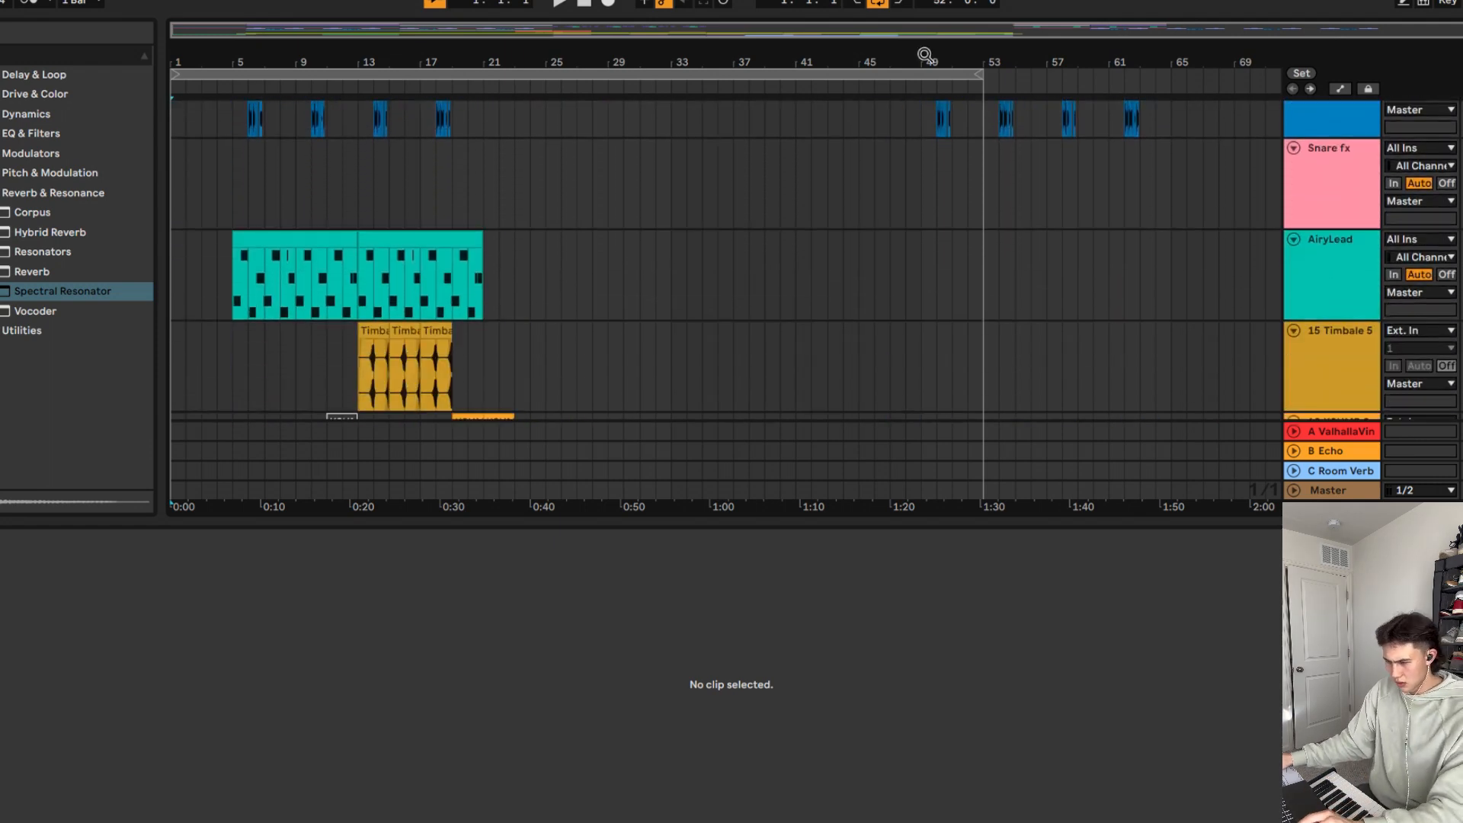
key(space)
scroll(941, 237, down, 20)
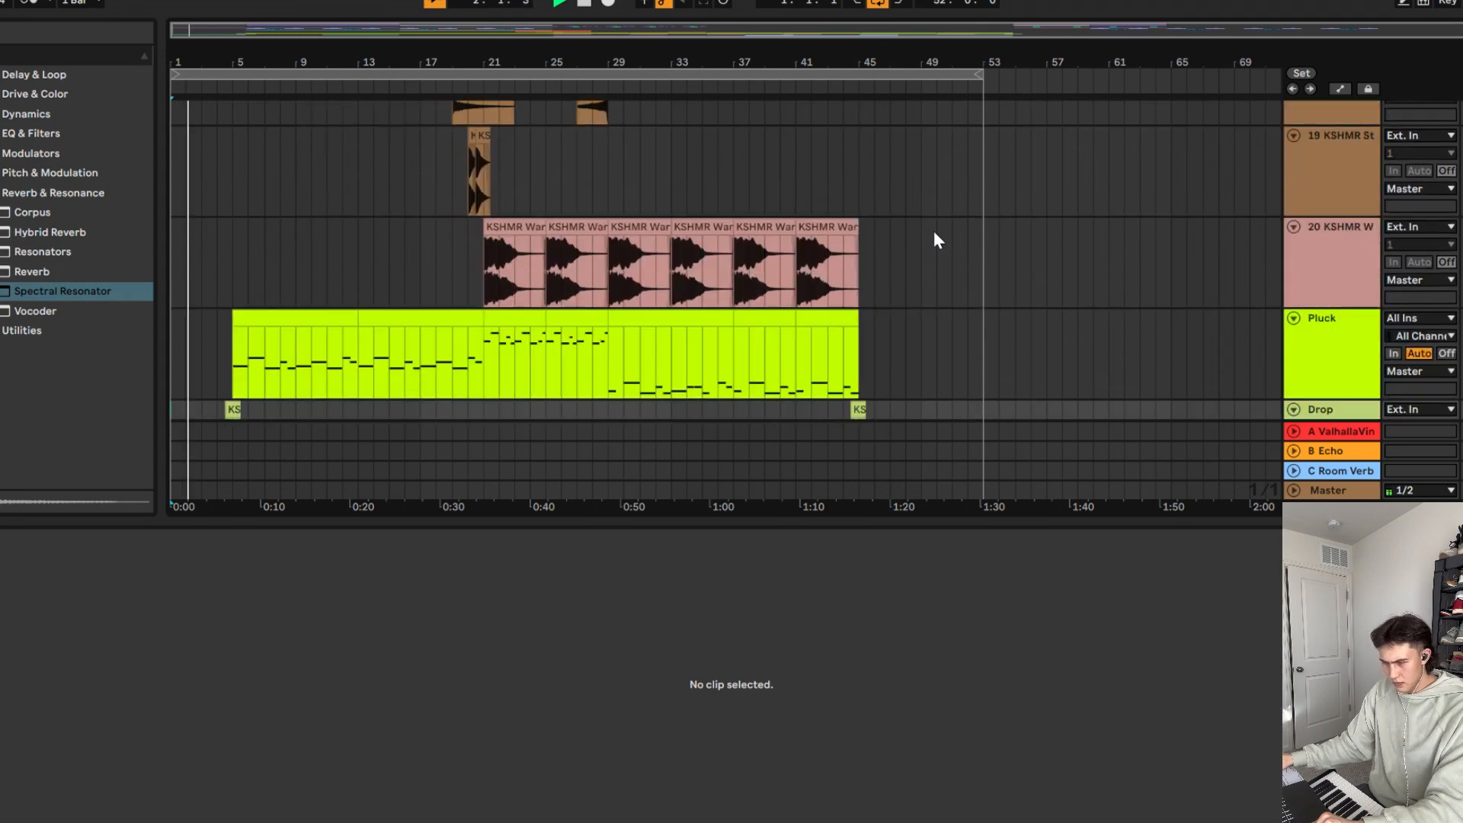
scroll(934, 232, down, 10)
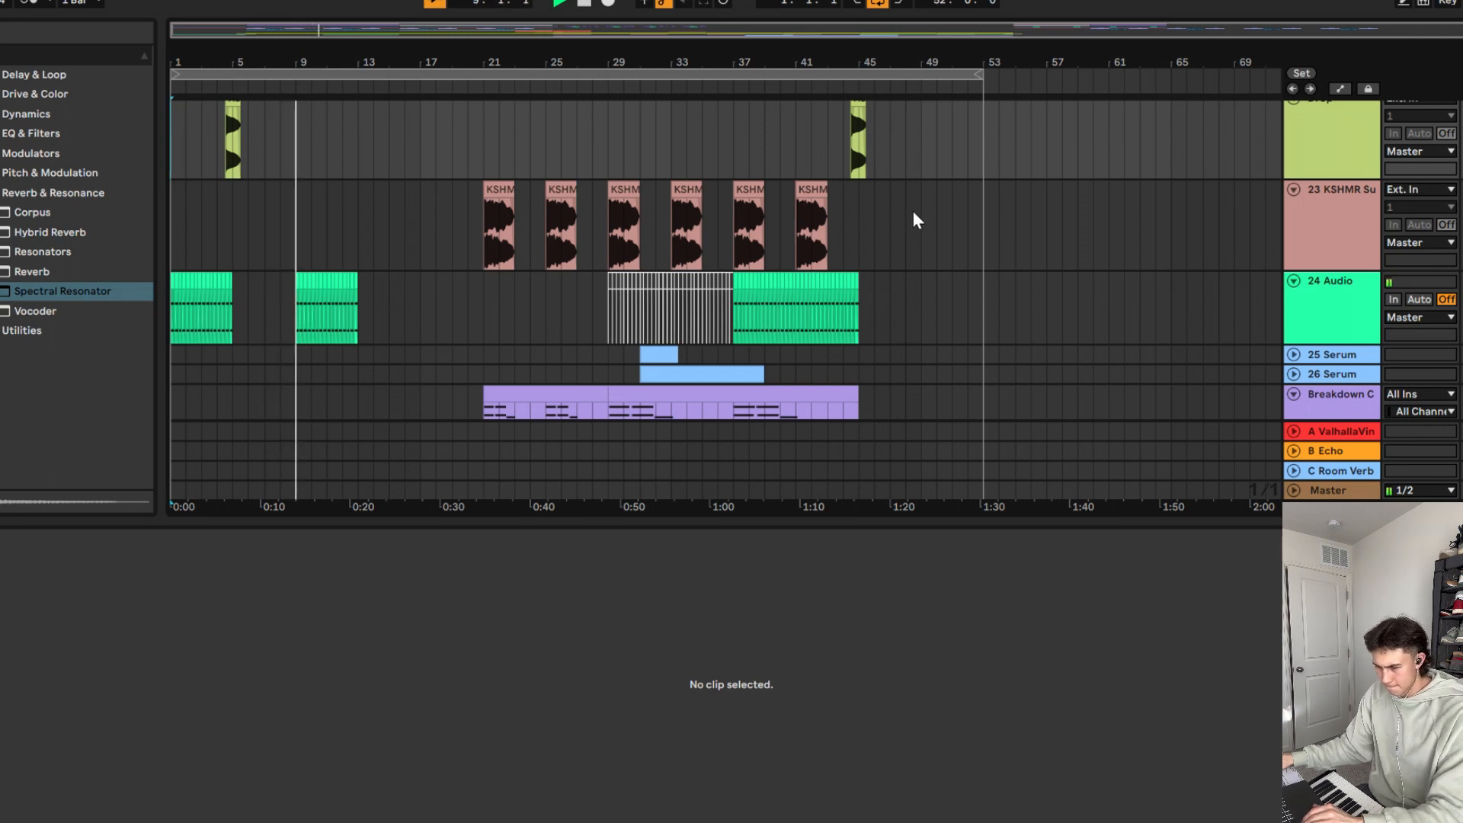
scroll(547, 233, down, 3)
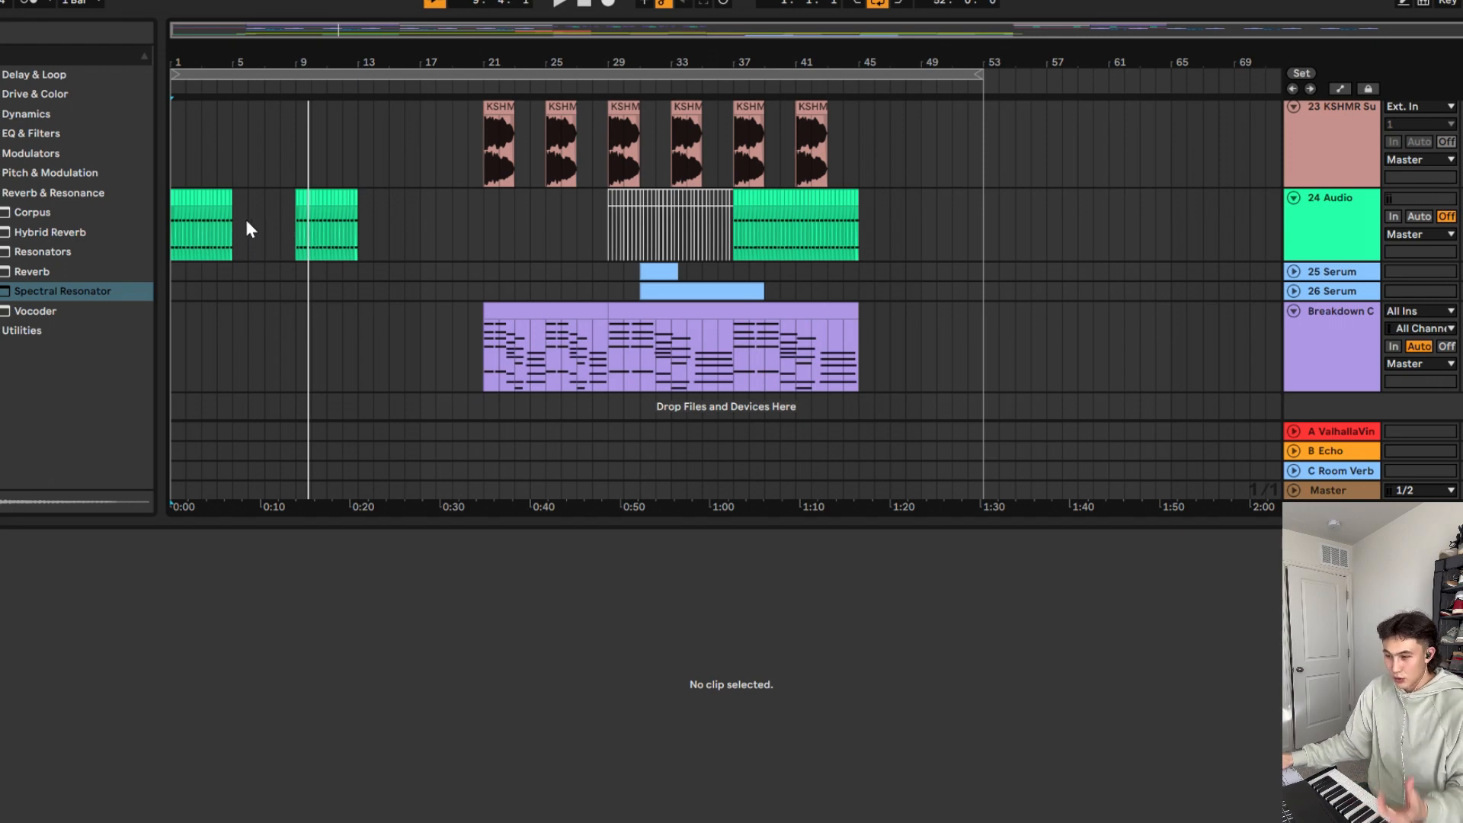
key(Home)
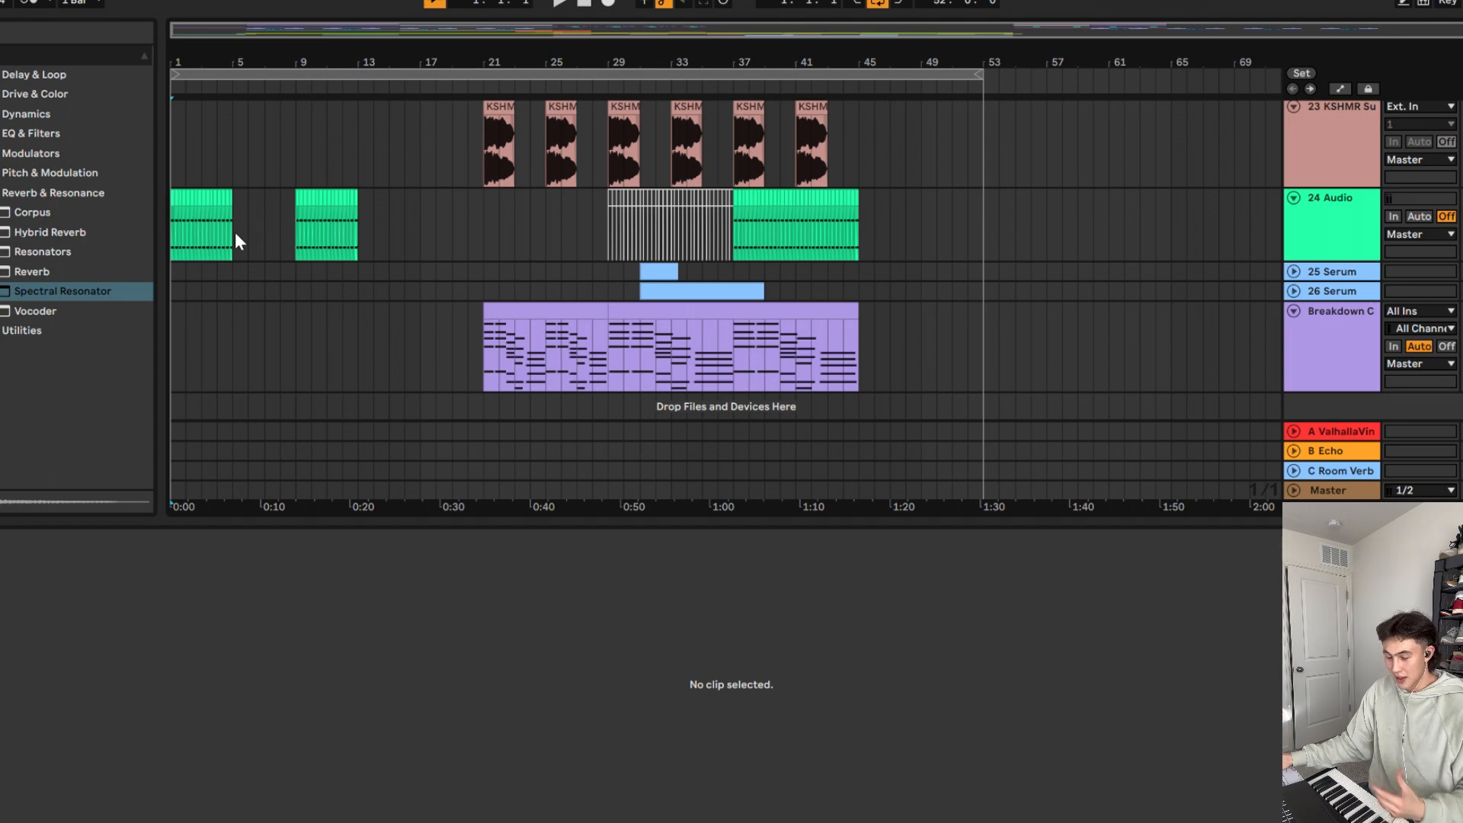
Step: Play the arrangement from bar 13 to bar 19 with the yellow 4 KSHMR Hip track selected
scroll(235, 231, down, 1)
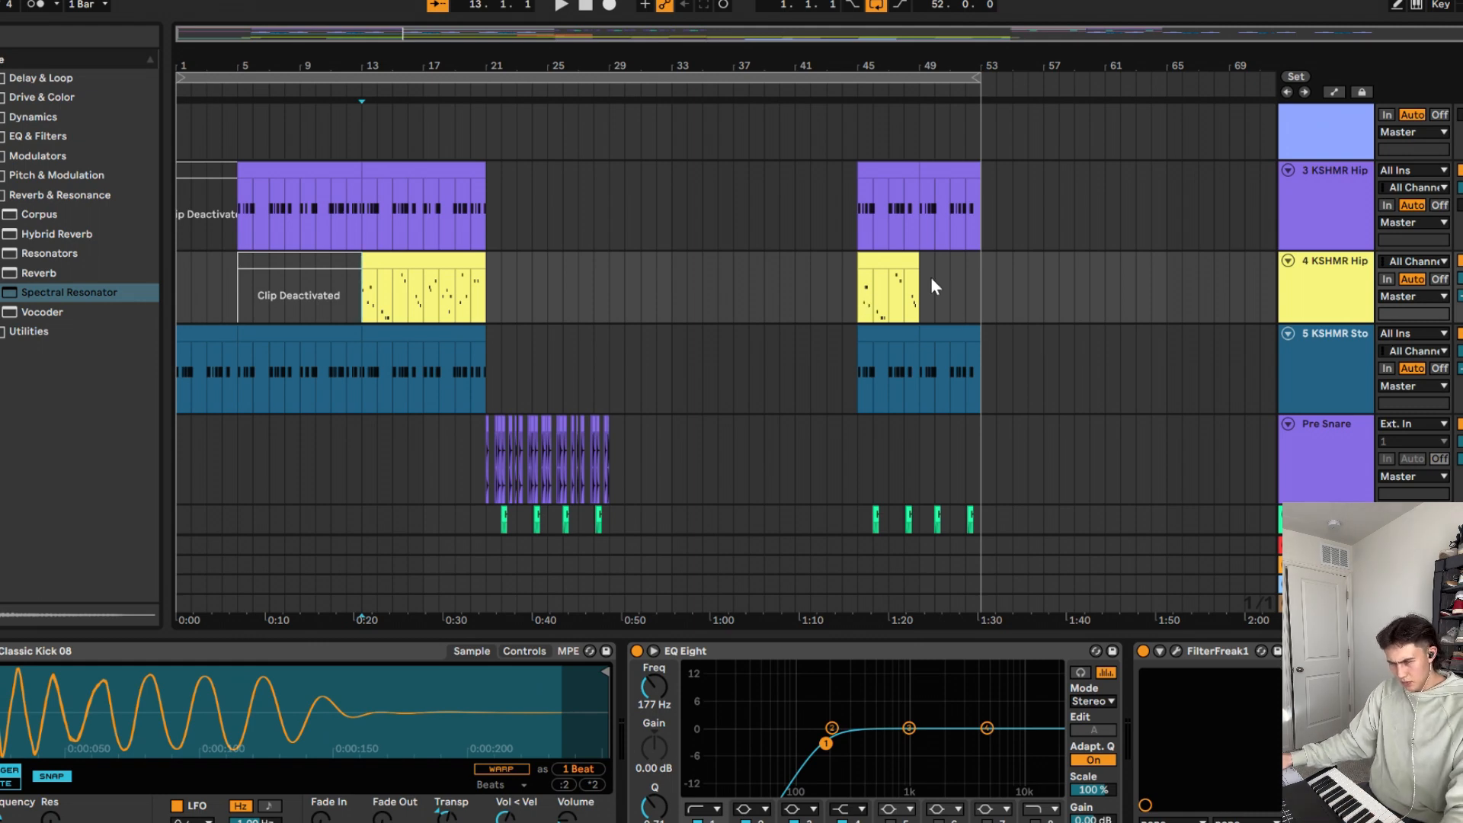
key(space)
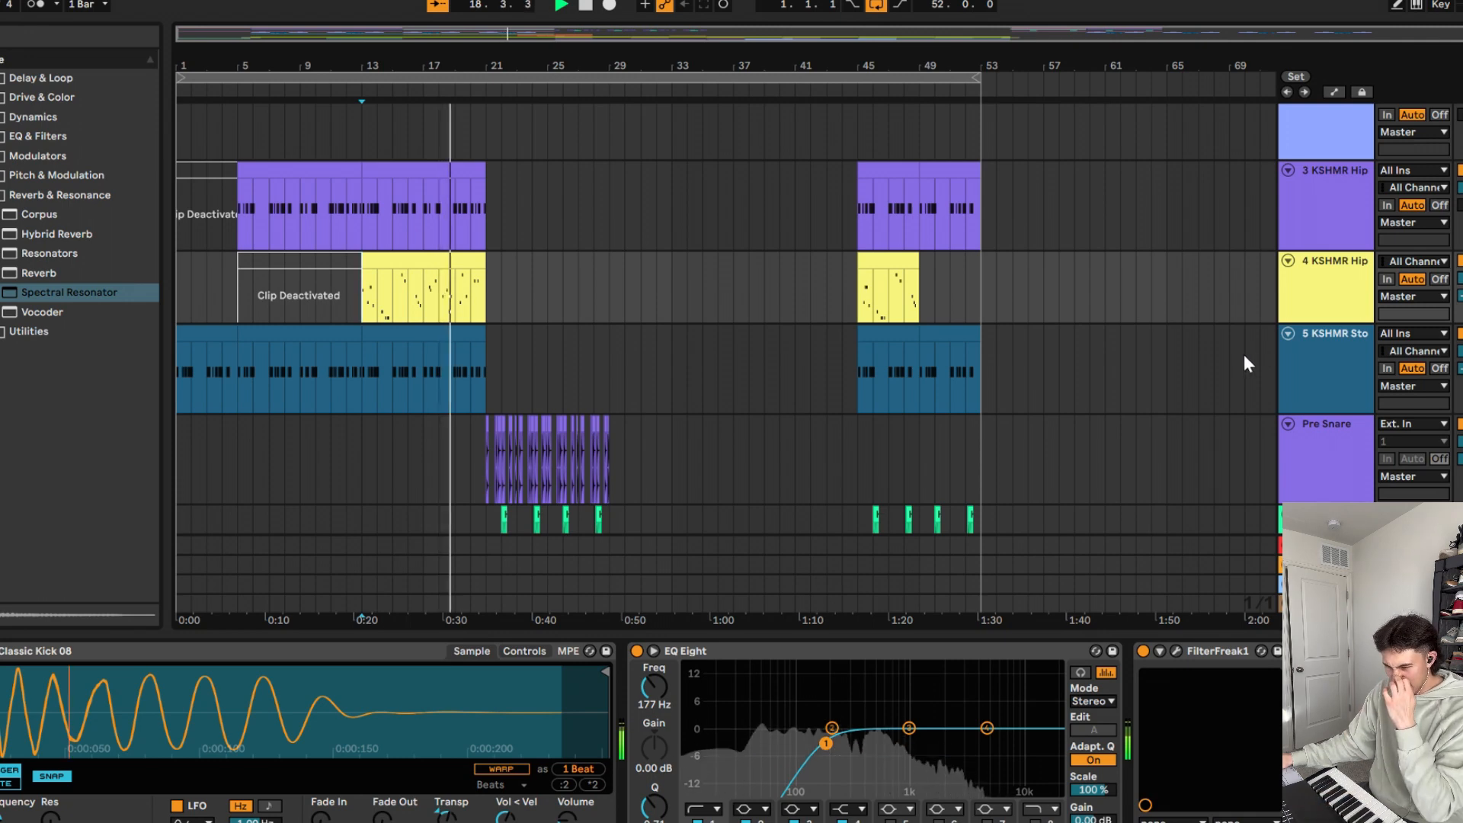
key(space)
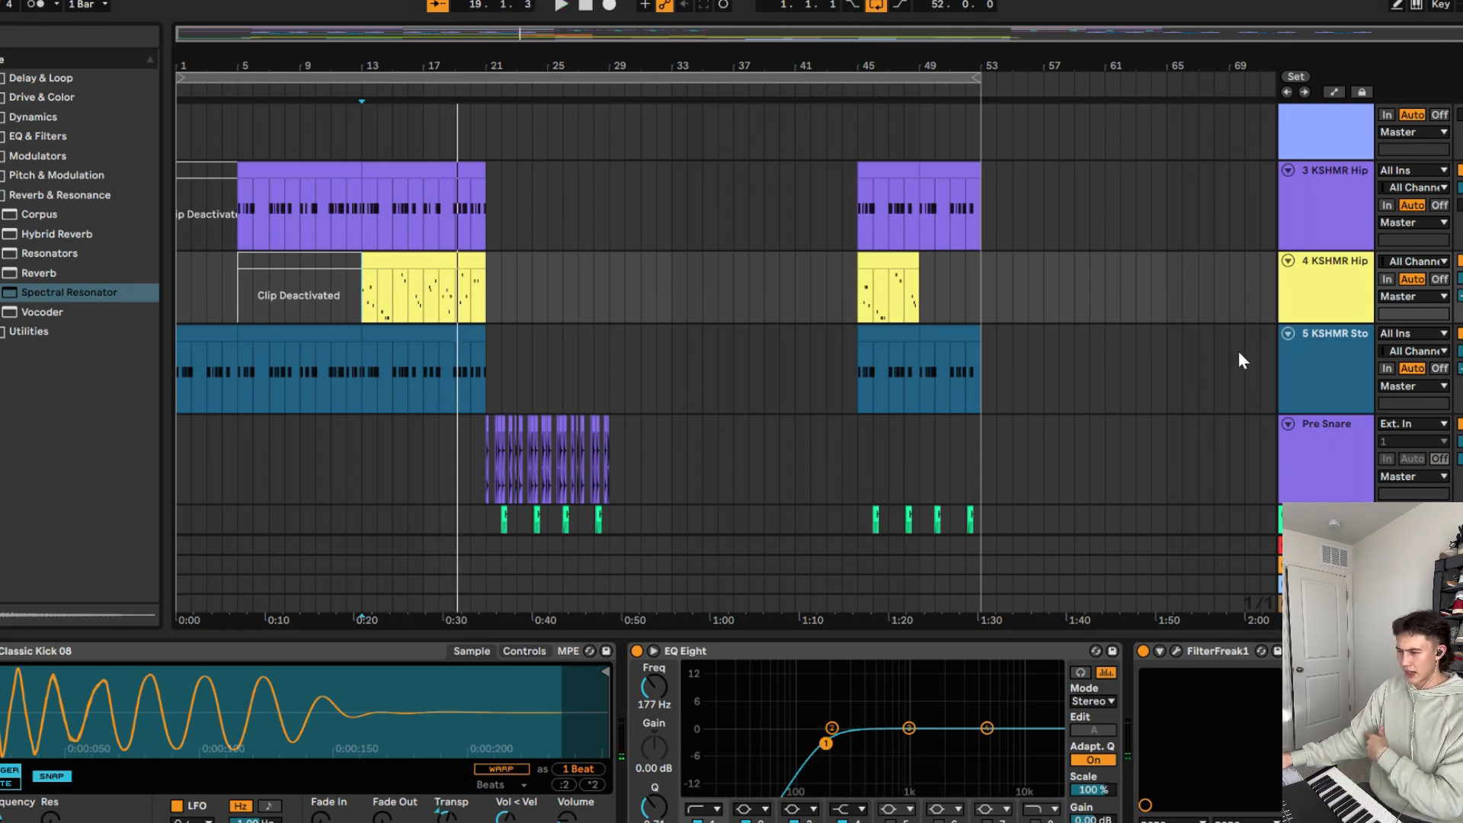
Step: Locate the Pluck track and select its clips at bars 21 and 5 to compare the sections
scroll(790, 355, down, 10)
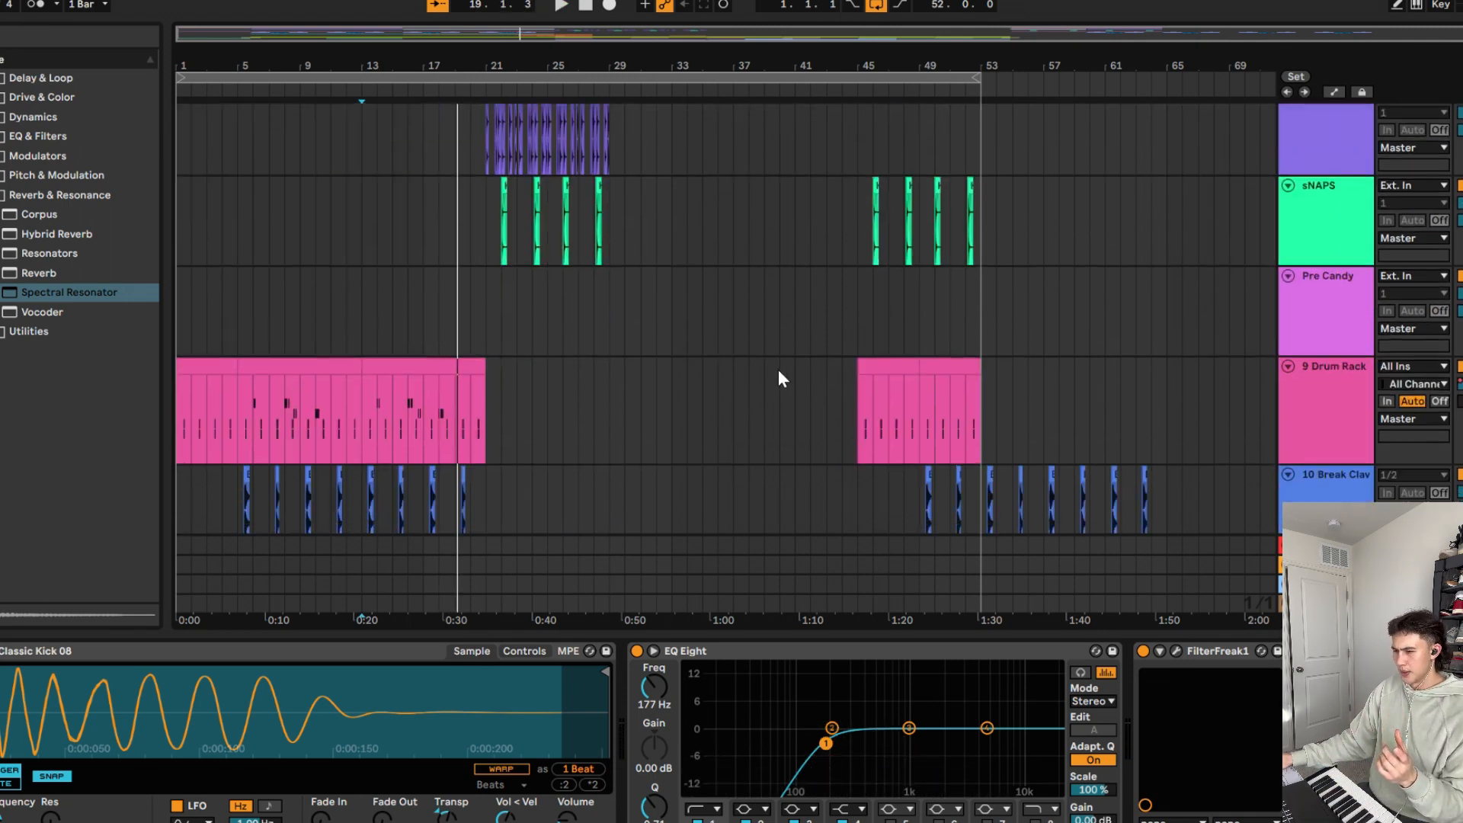
scroll(779, 369, down, 8)
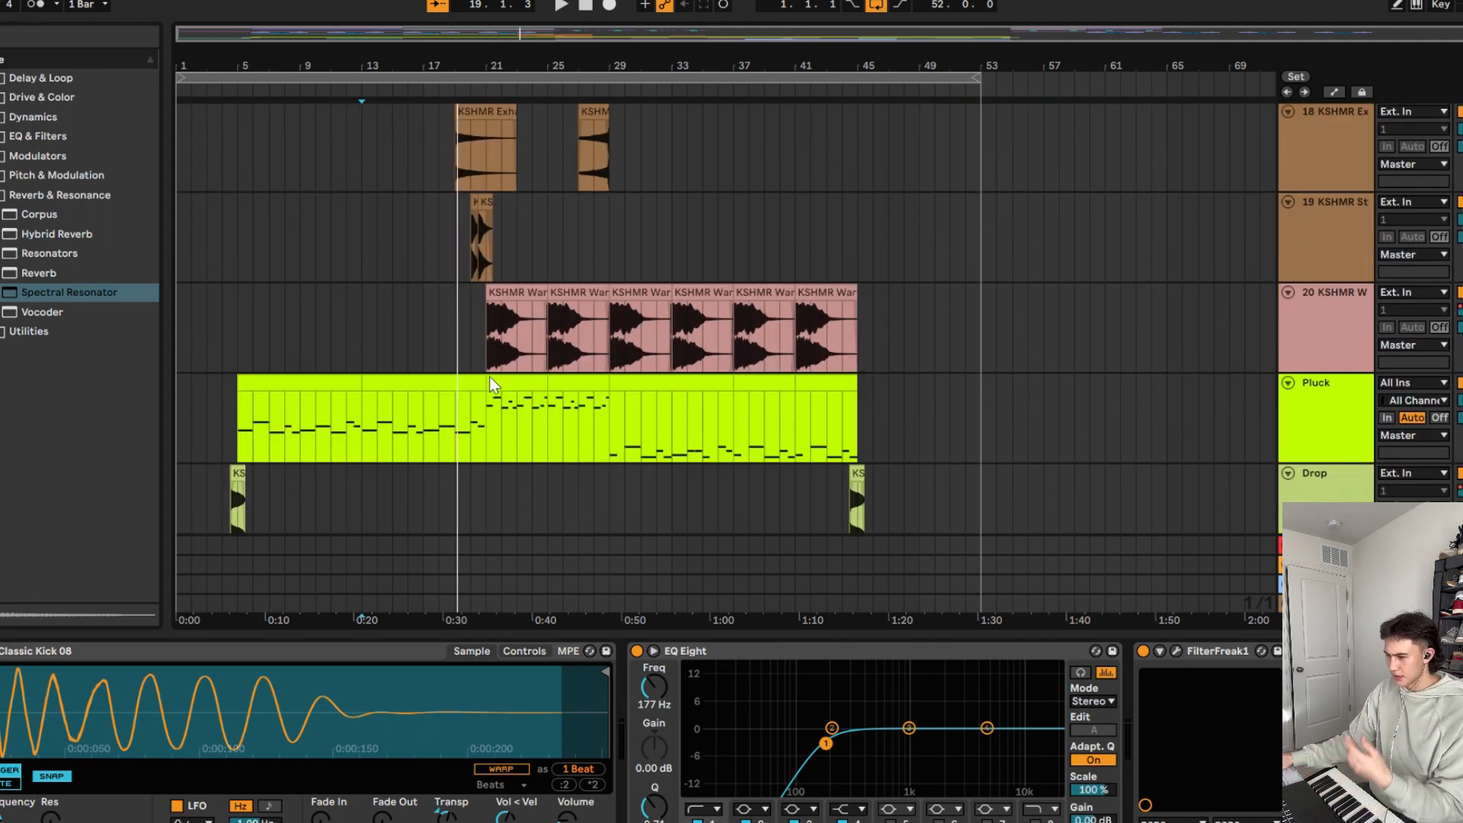
scroll(490, 379, down, 1)
click(519, 358)
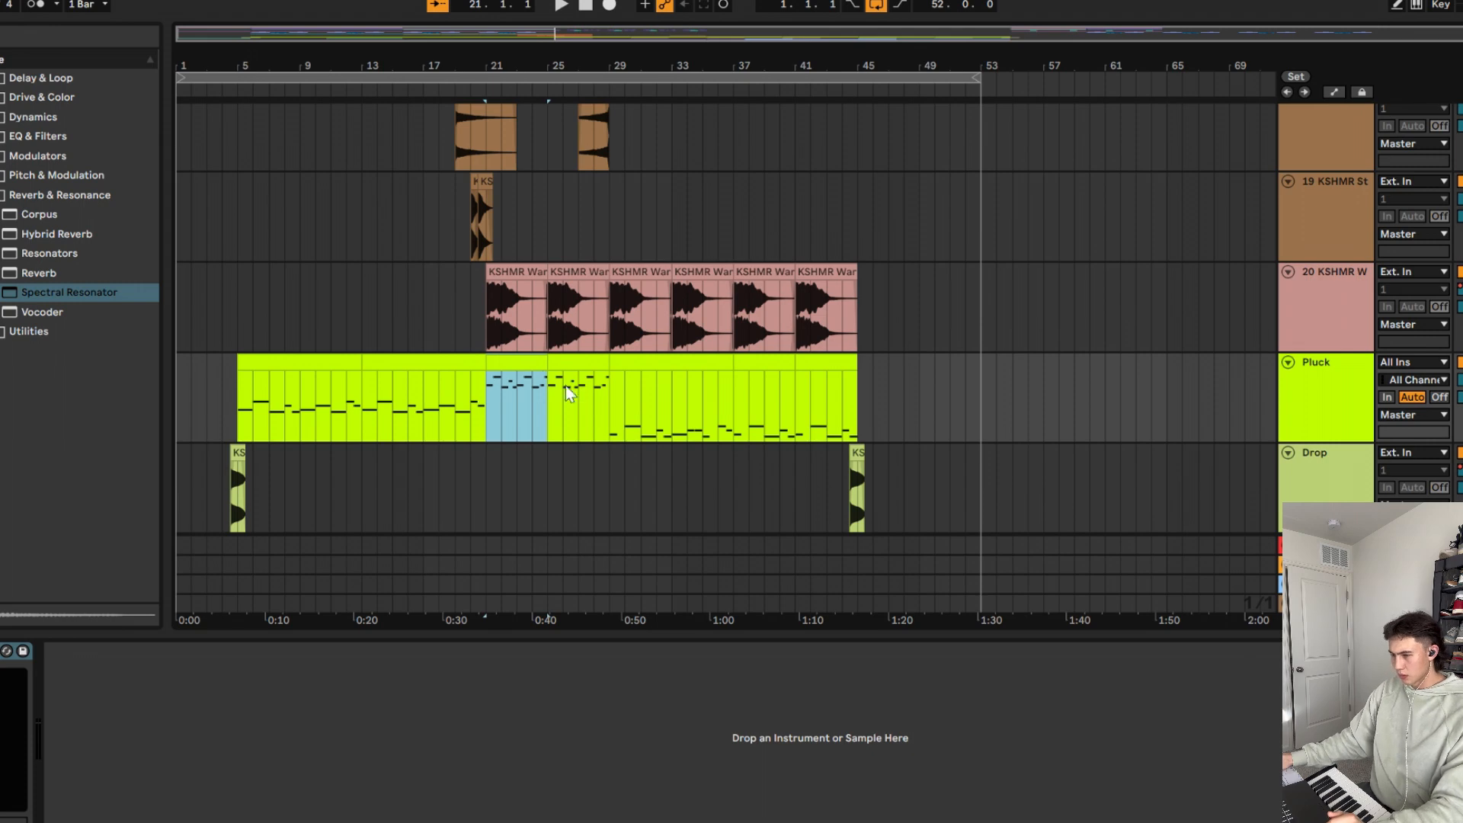
click(473, 356)
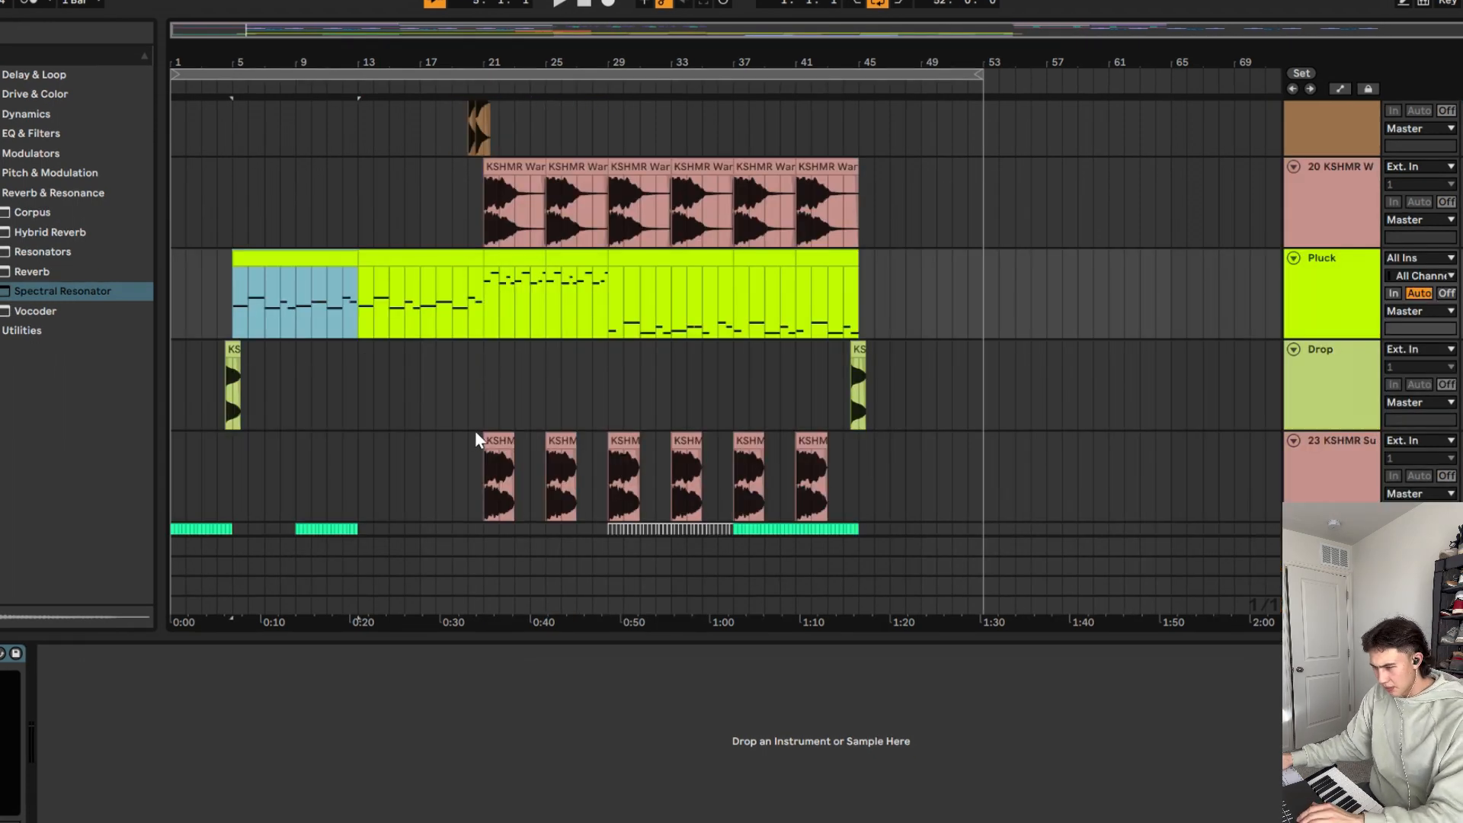
Step: Move the 23 KSHMR Su track up so it sits between the 20 KSHMR W and Pluck tracks
click(474, 435)
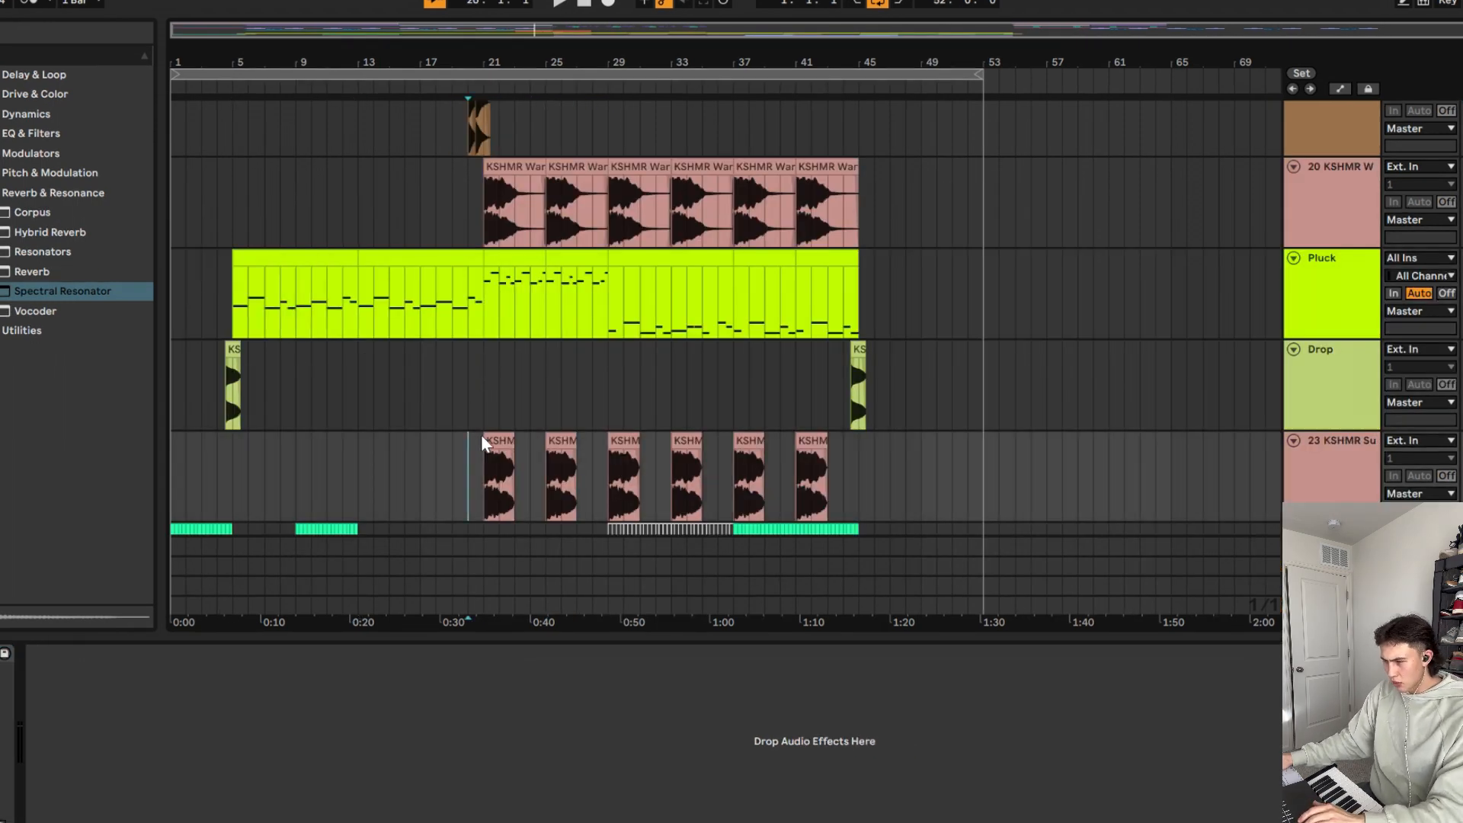
click(485, 440)
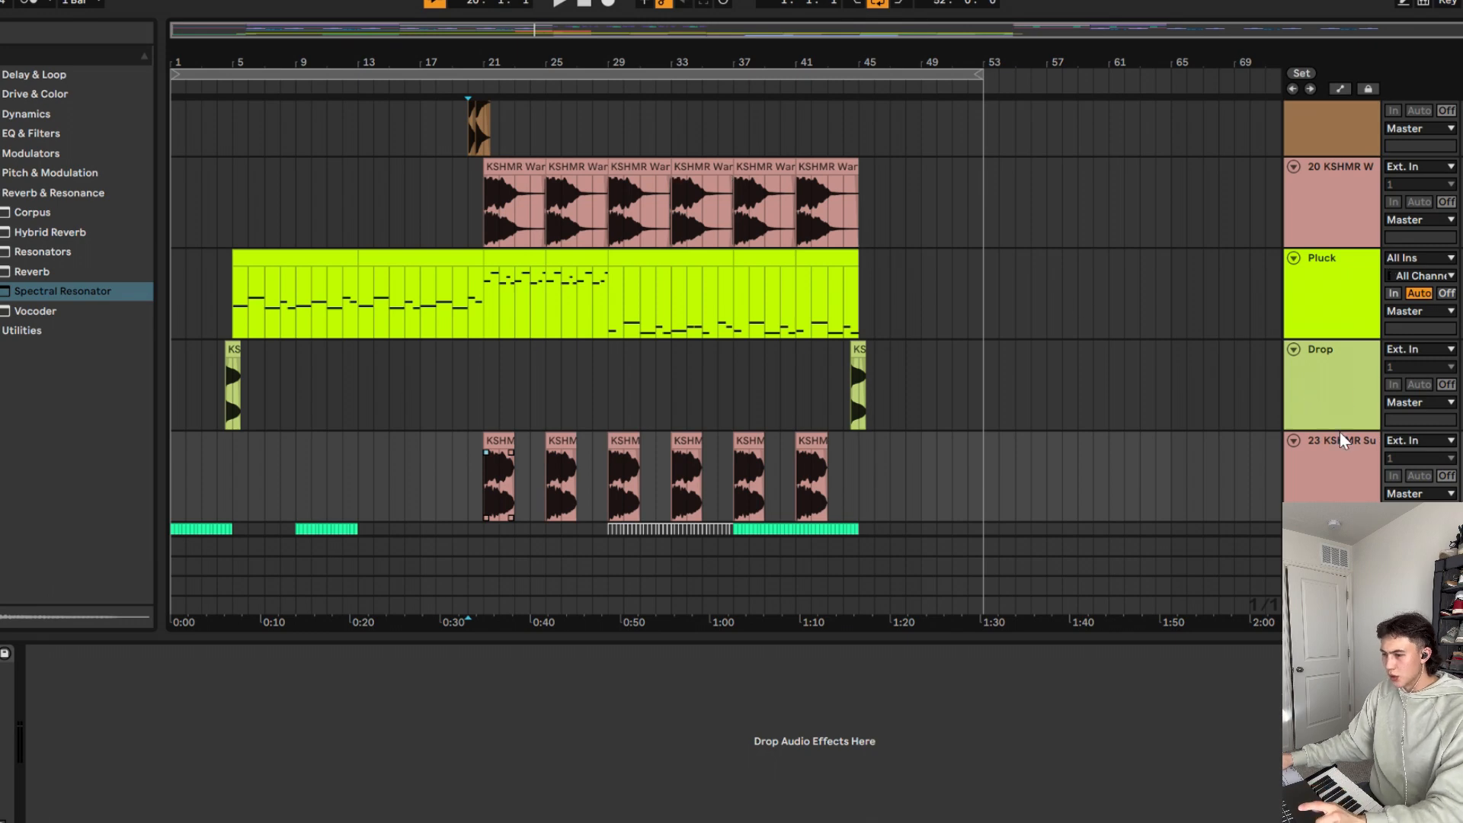
drag(1341, 435, 1350, 258)
scroll(702, 361, up, 1)
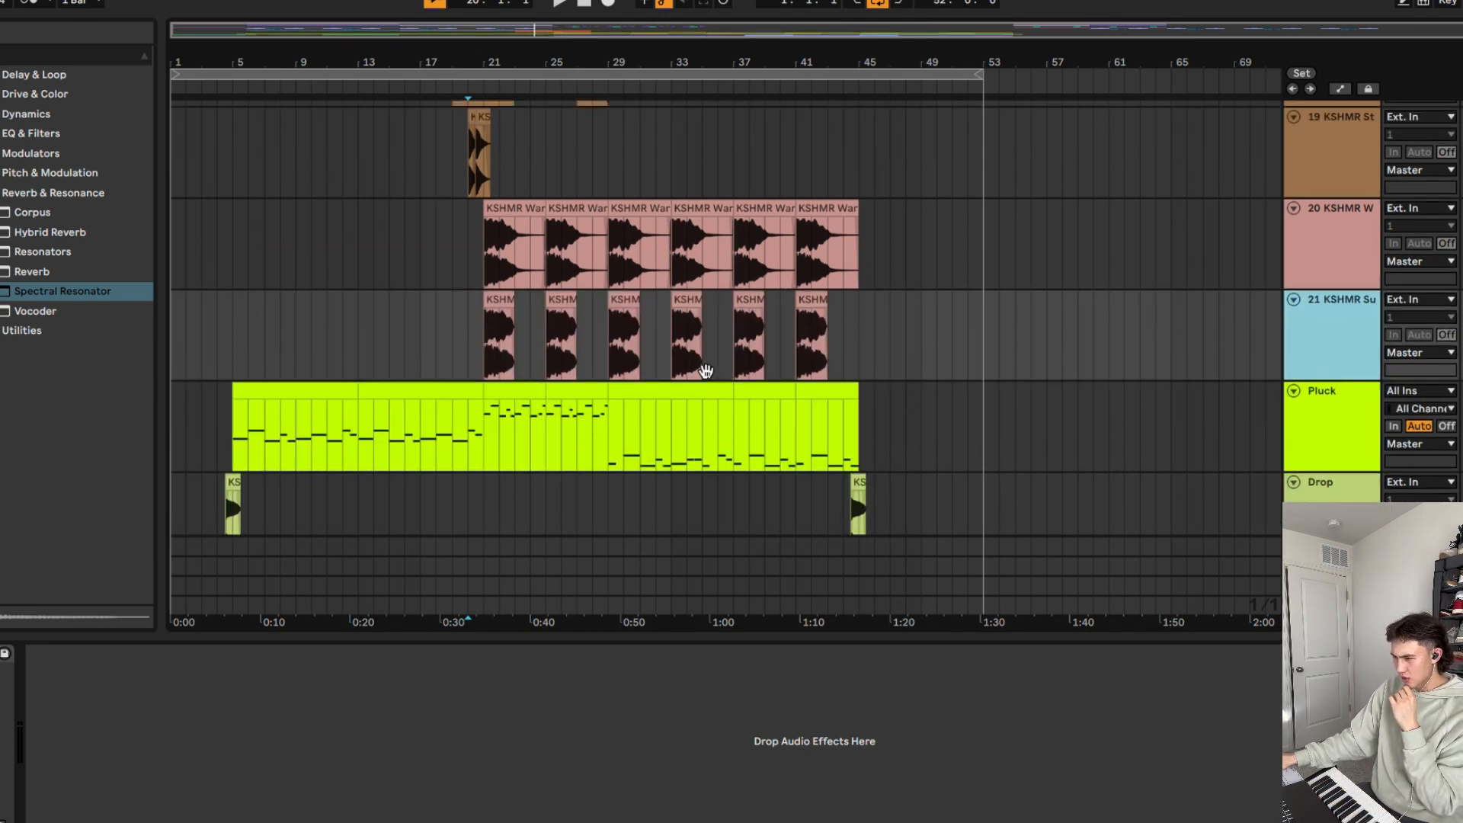
scroll(1142, 385, down, 4)
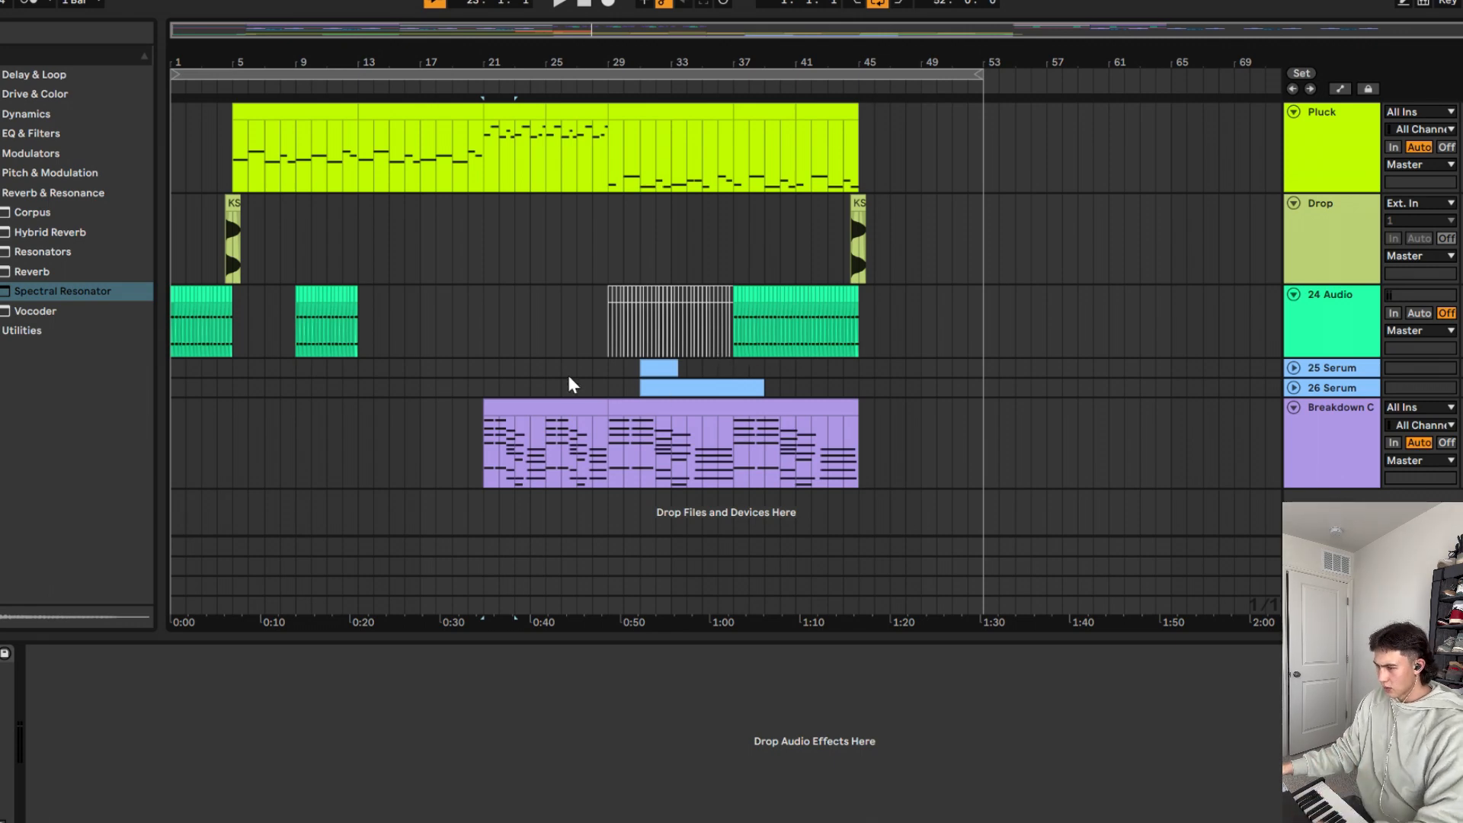
Step: Play the arrangement from bar 21 to about bar 36 to audition the 24 Audio, Serum and Breakdown C parts
click(485, 311)
key(space)
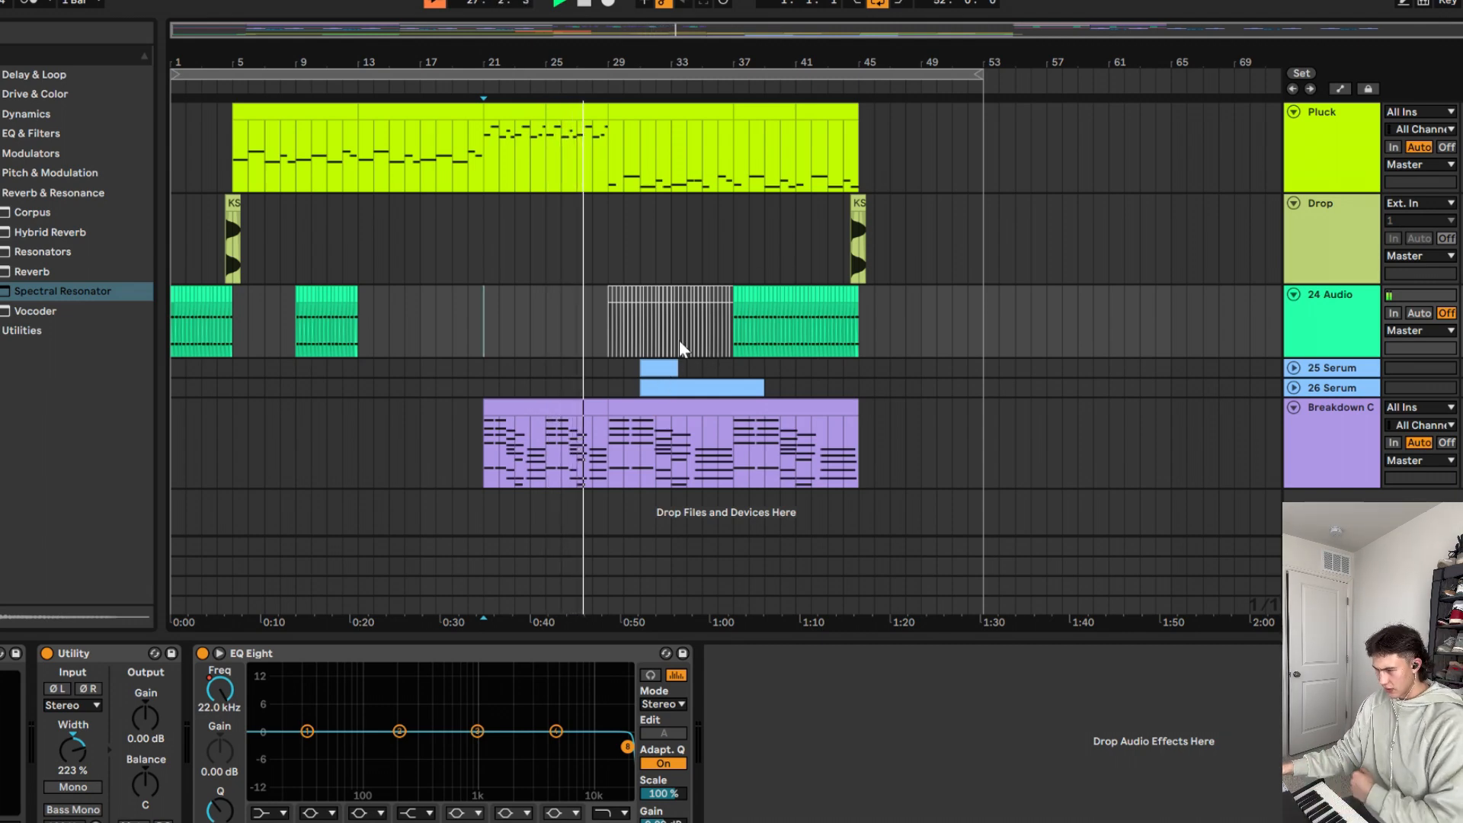
scroll(679, 345, up, 3)
scroll(686, 354, up, 5)
scroll(715, 359, down, 10)
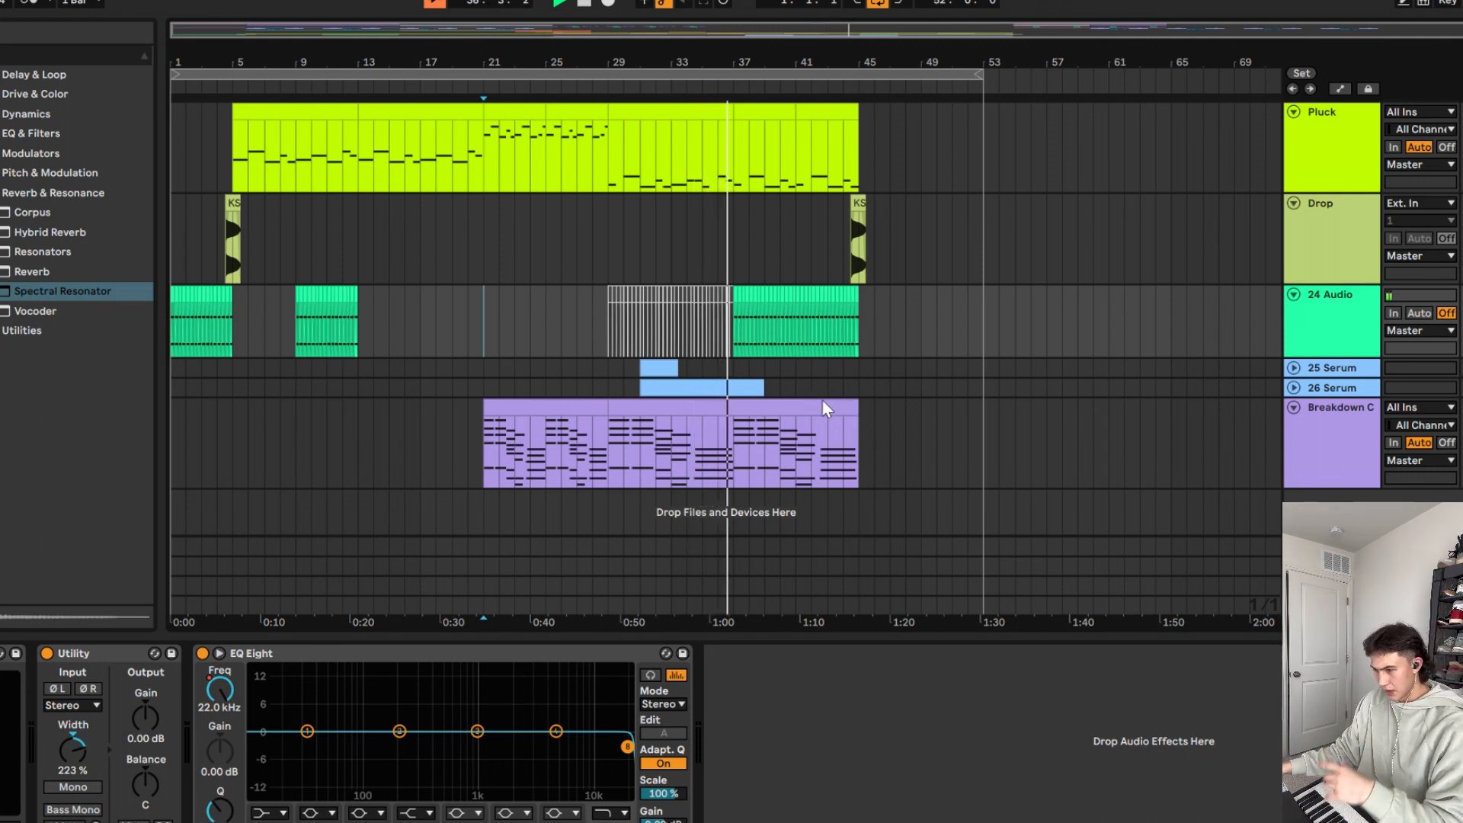
key(space)
Step: Shorten the Breakdown C clip that starts at bar 29 so it ends at bar 37
click(844, 404)
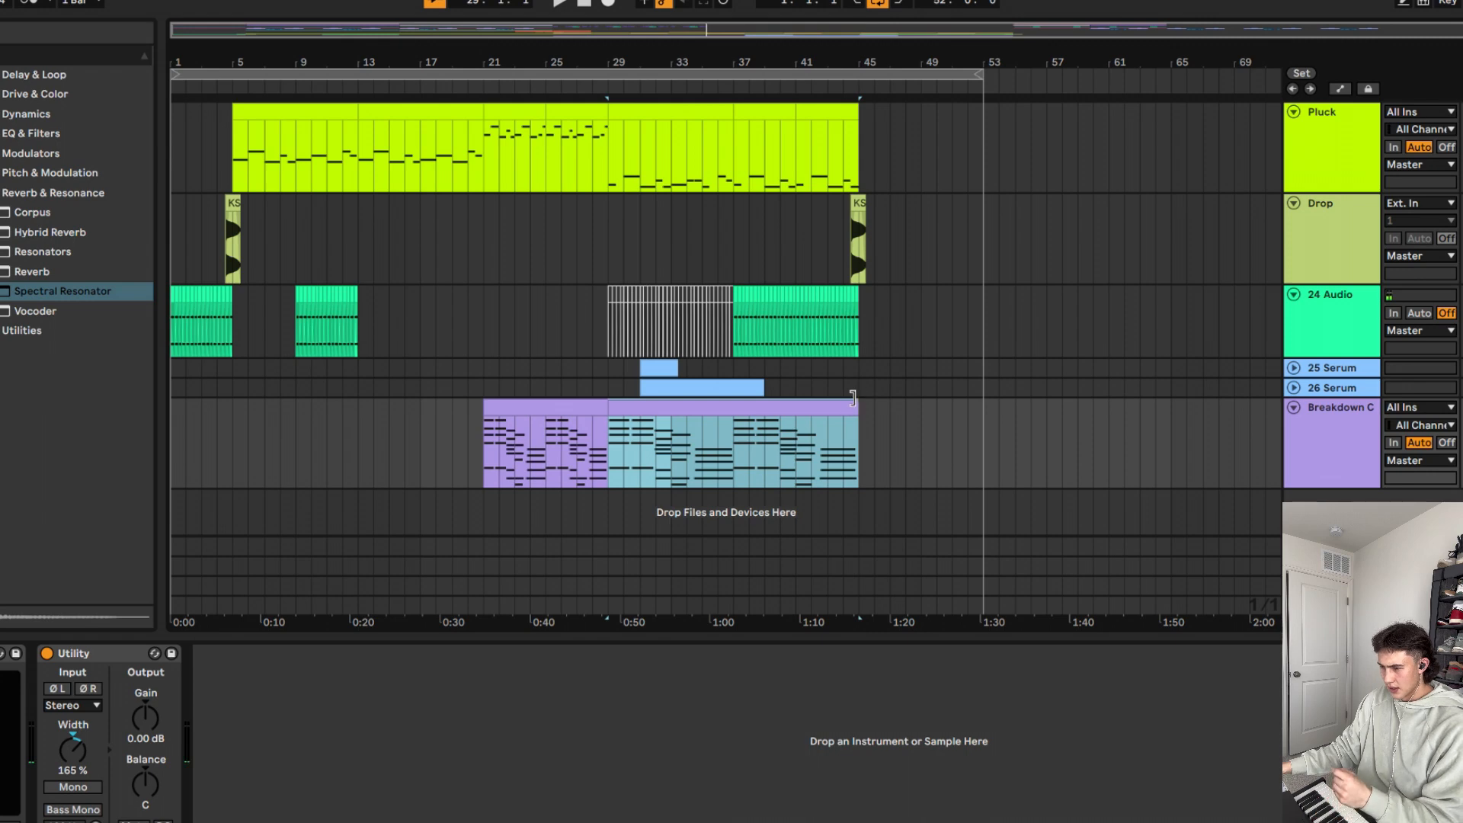
drag(855, 400, 748, 402)
scroll(816, 414, up, 5)
scroll(805, 364, down, 5)
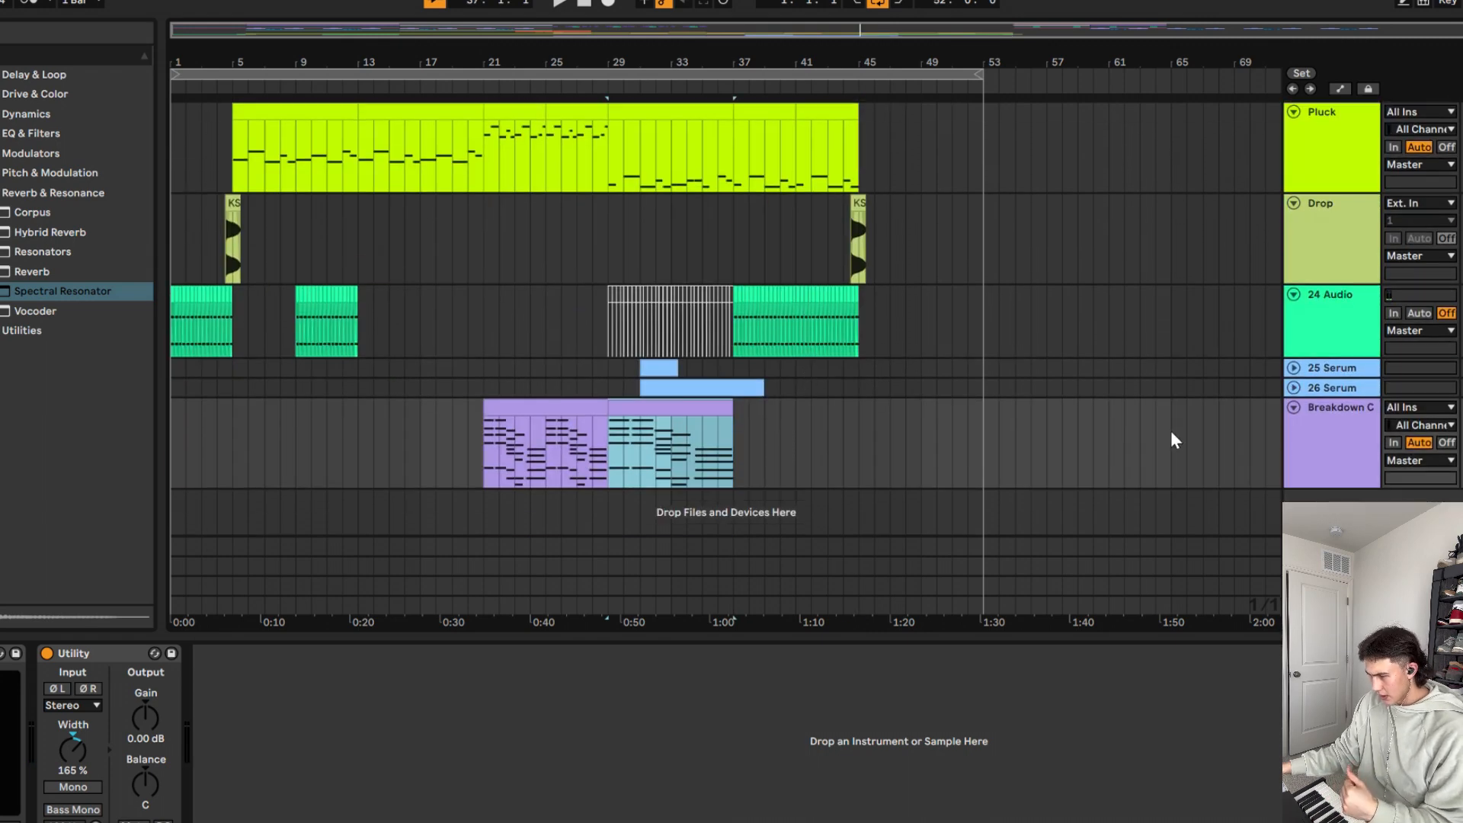
scroll(1159, 424, up, 5)
scroll(1098, 392, down, 5)
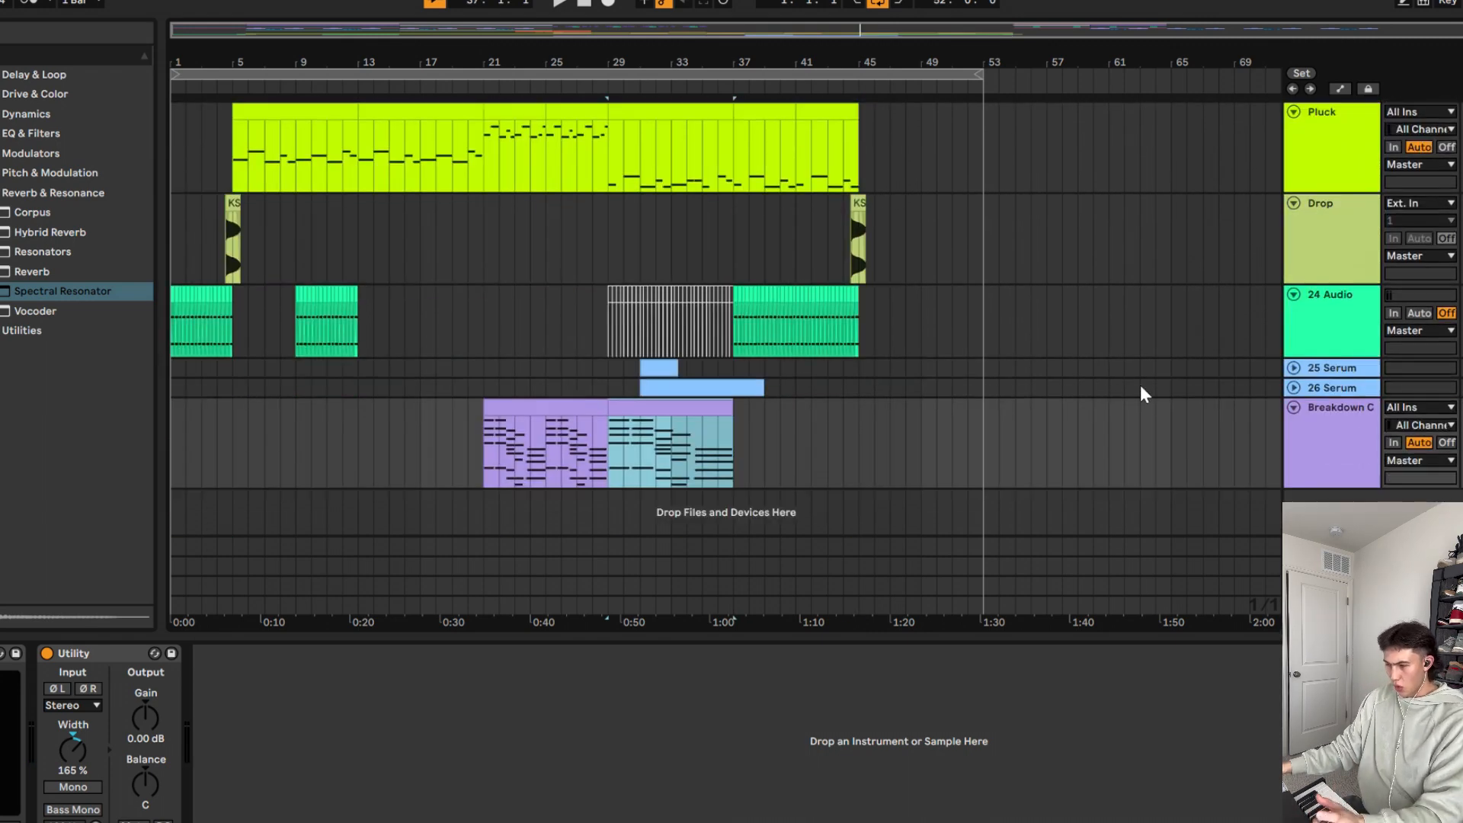
Step: Insert a new MIDI track below Breakdown C and select Simpler among the favorite devices in the browser
click(1365, 485)
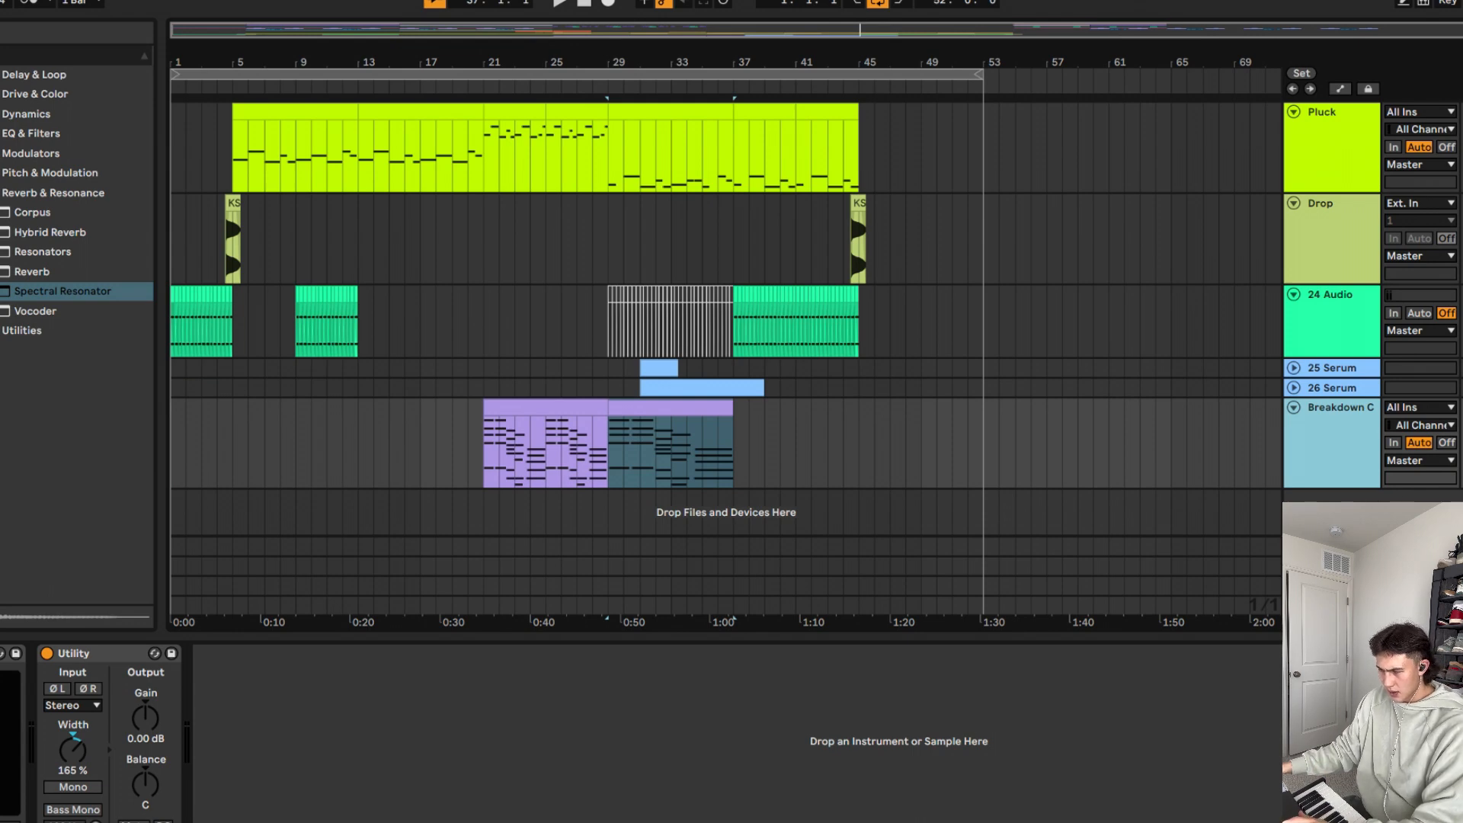
key(ctrl+shift+t)
click(0, 74)
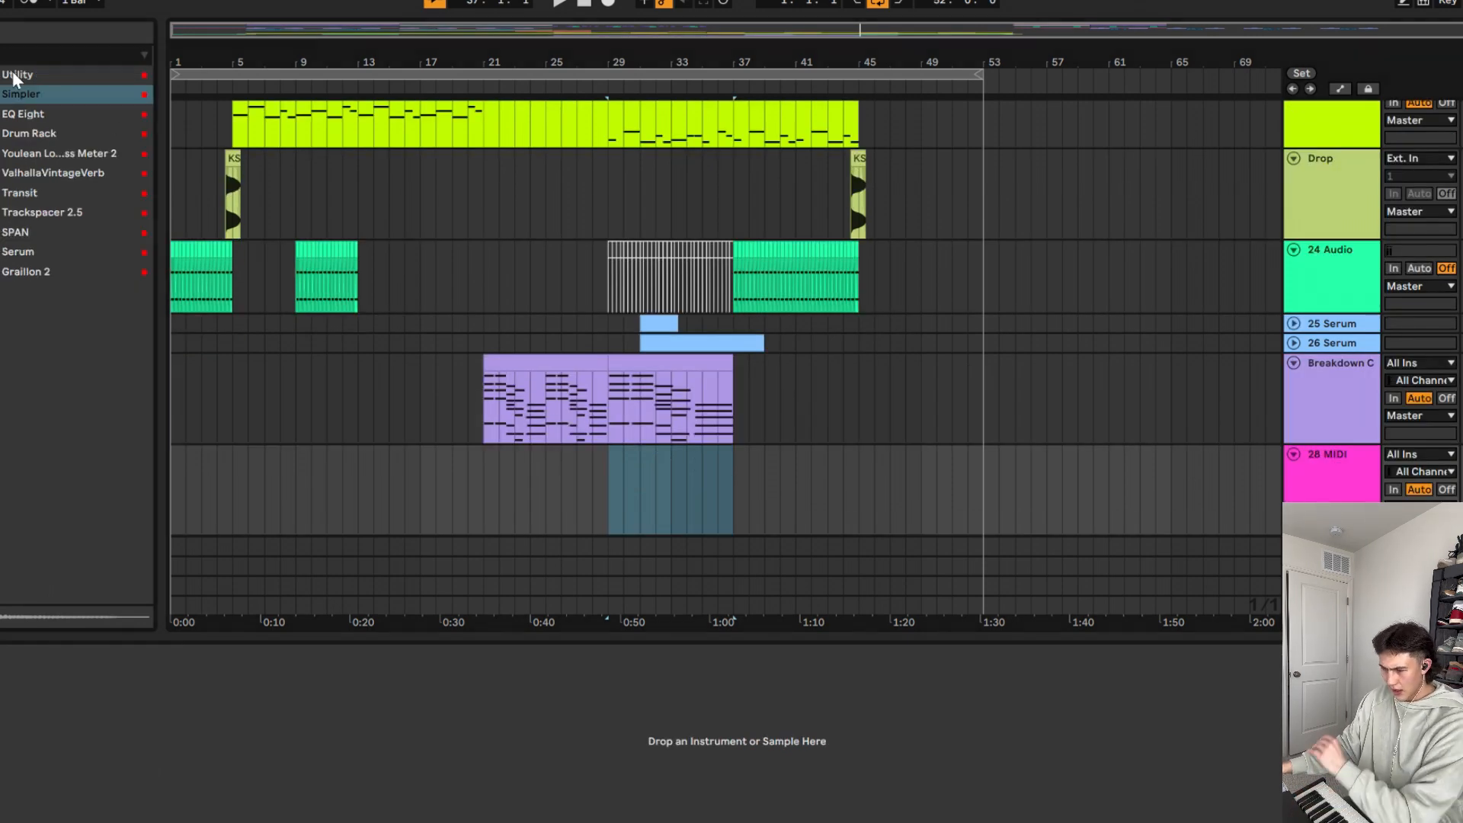
click(16, 94)
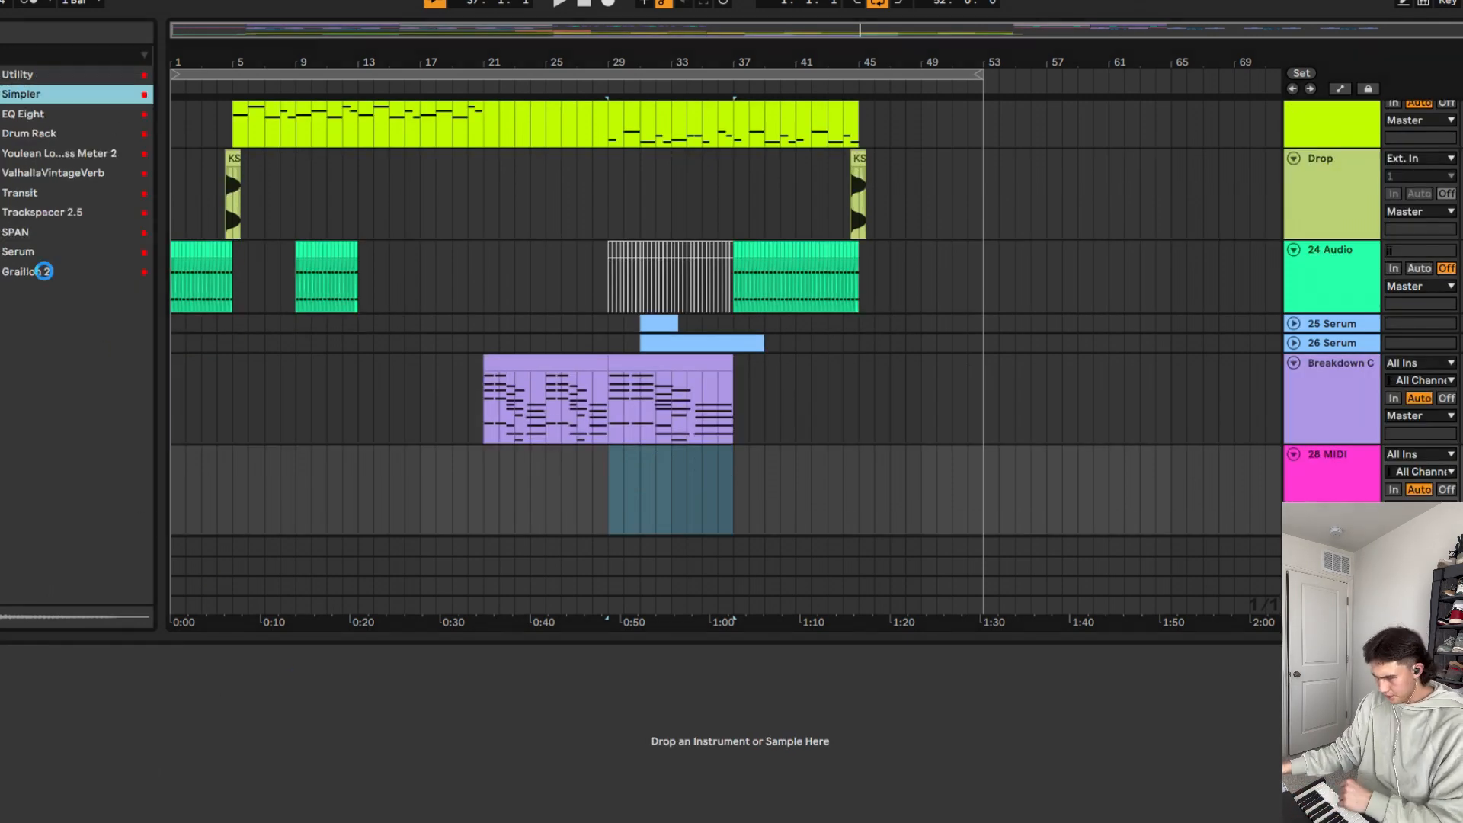
key(Return)
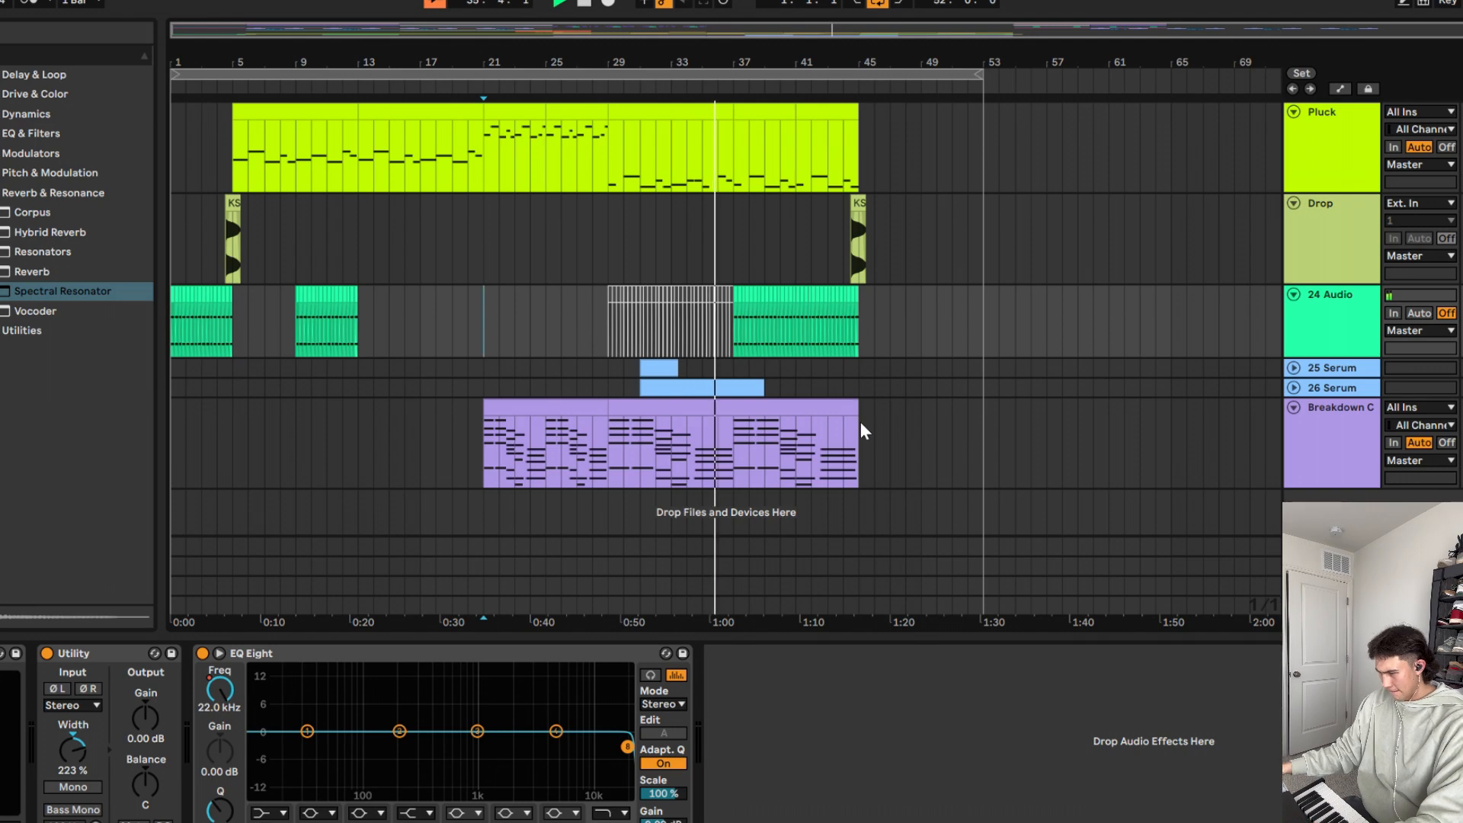
Step: Stop playback and trim the end of the second Breakdown C clip back to bar 37
key(space)
click(777, 403)
drag(844, 397, 748, 397)
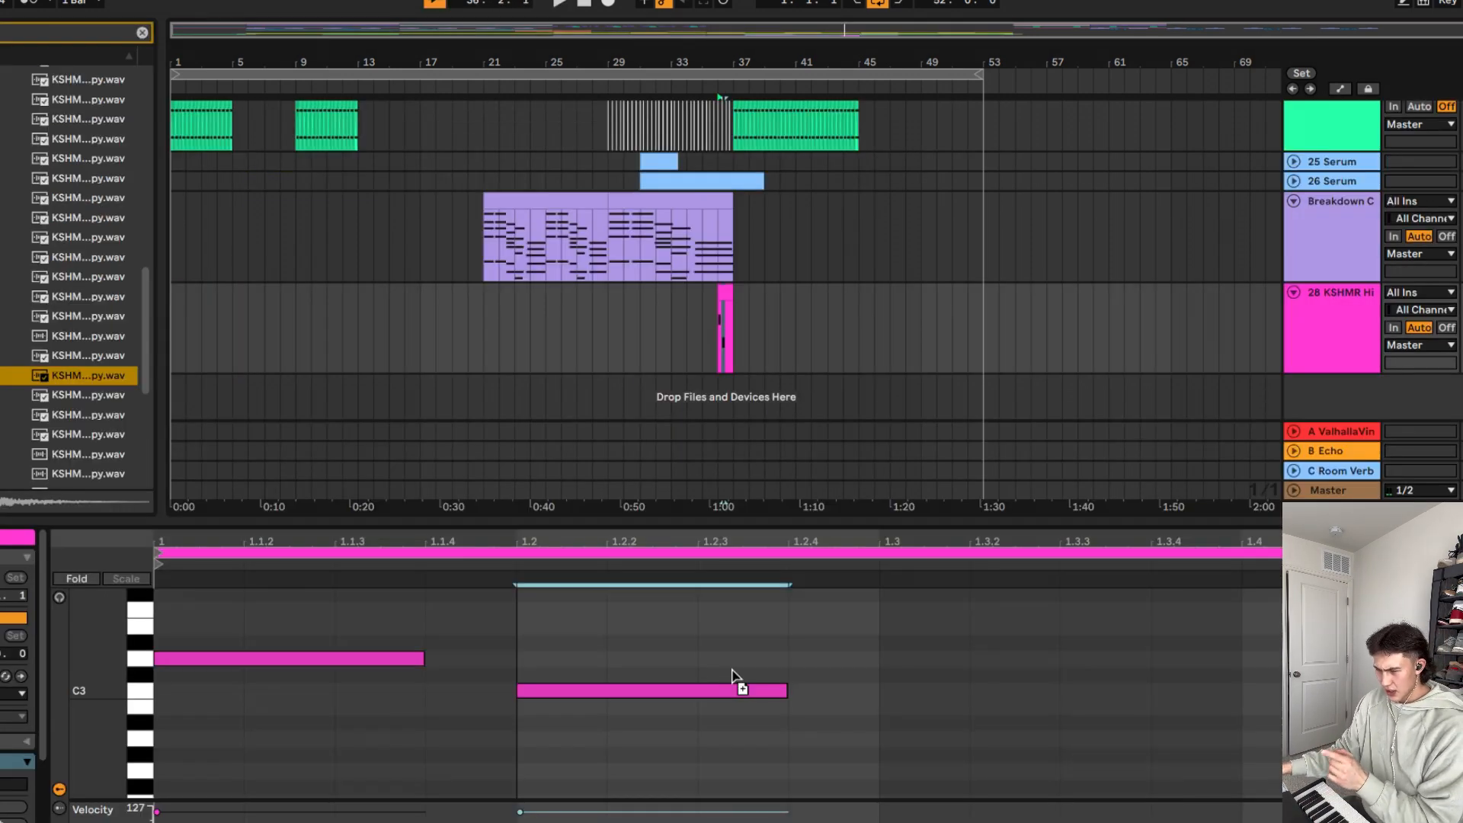
Step: In the 28 KSHMR Hi clip, add two consecutive A2 notes from beat 1.2 and move the shortened C3 note earlier, overlapping the D3 note
drag(724, 690, 697, 732)
key(ctrl+d)
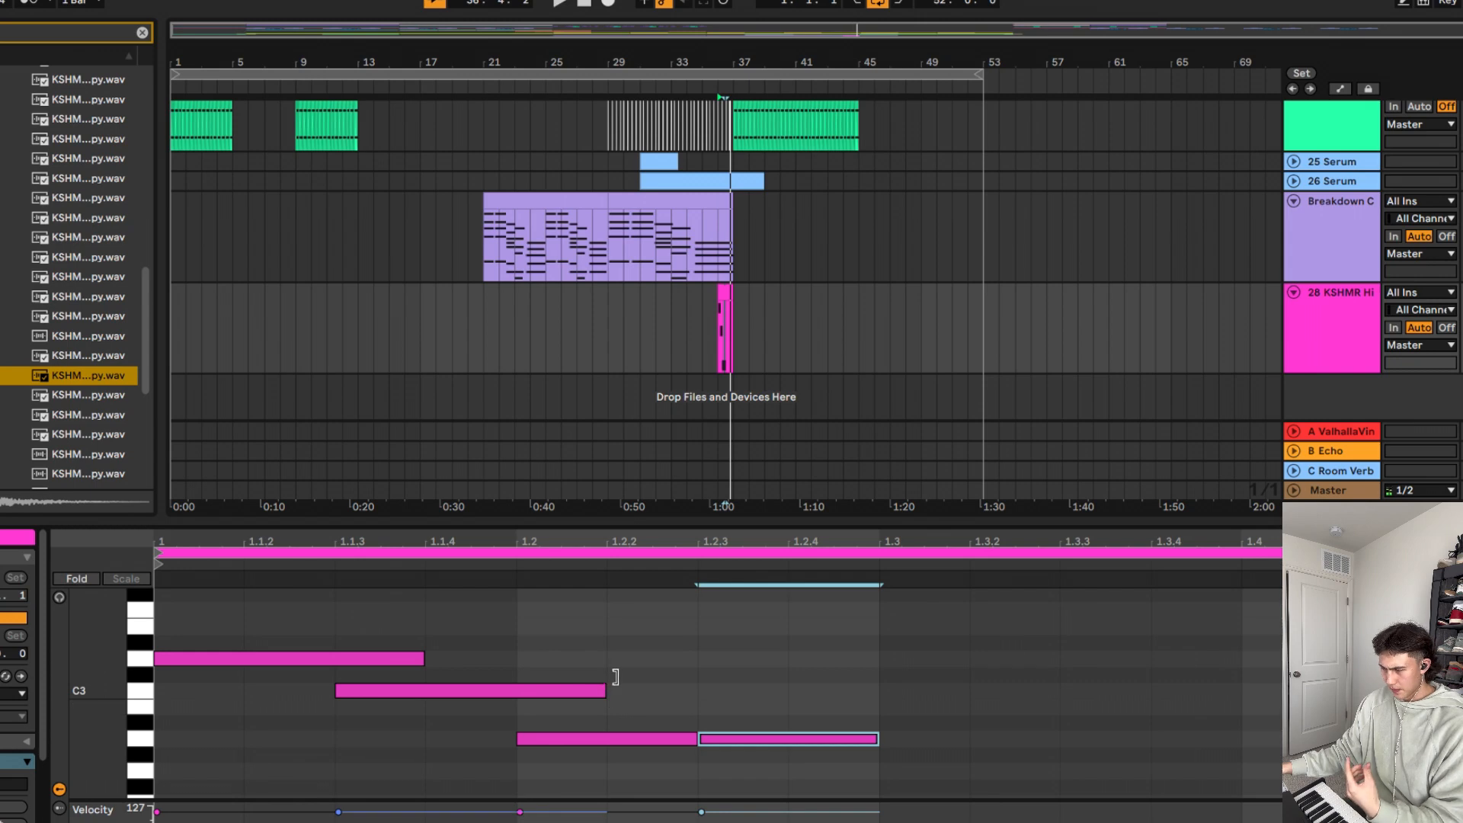
drag(616, 677, 311, 690)
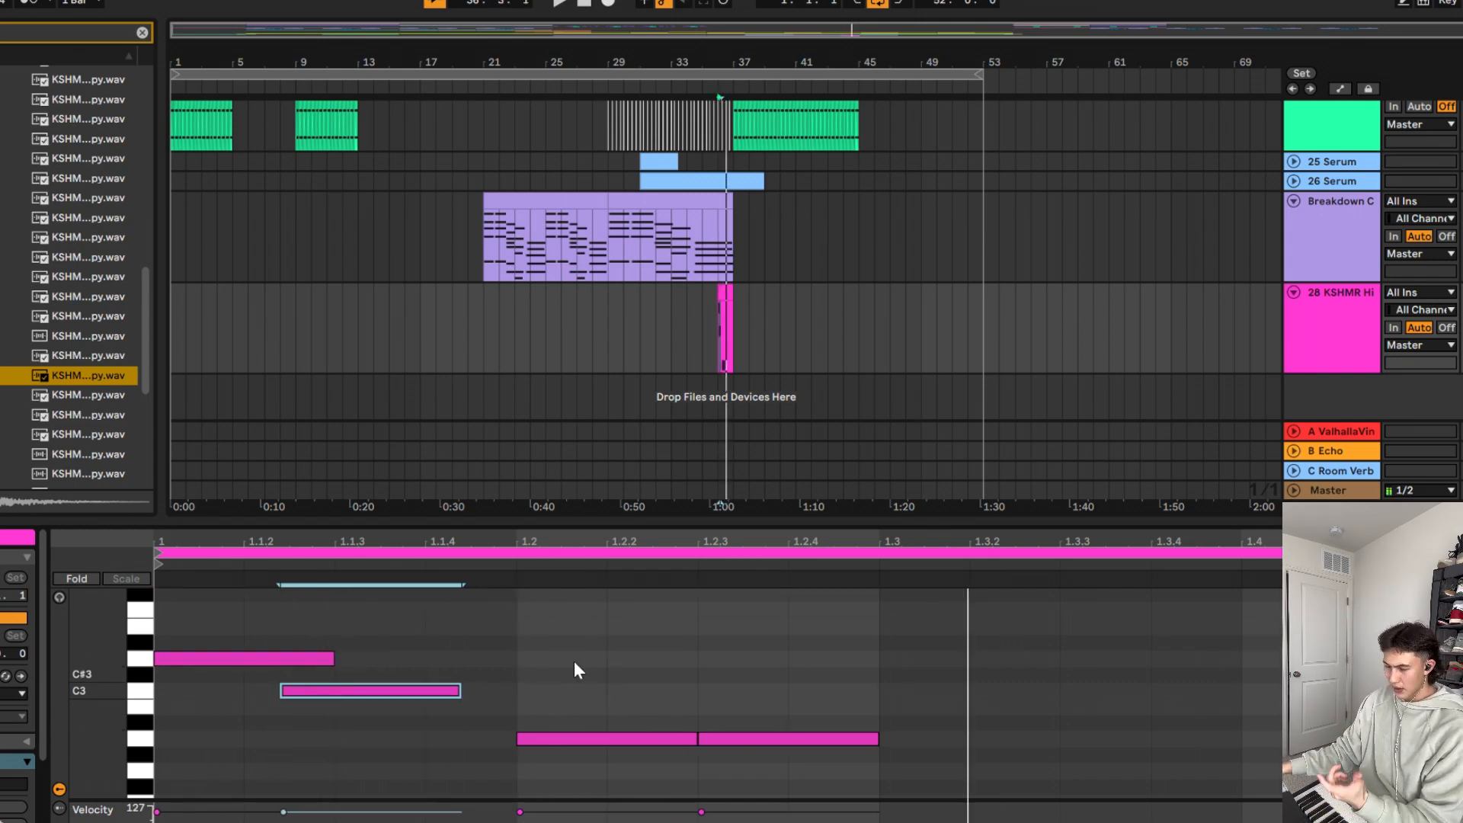
Step: Delete the two A2 notes between 1.2 and 1.3 in the 28 KSHMR Hi clip
drag(573, 671, 739, 738)
key(Delete)
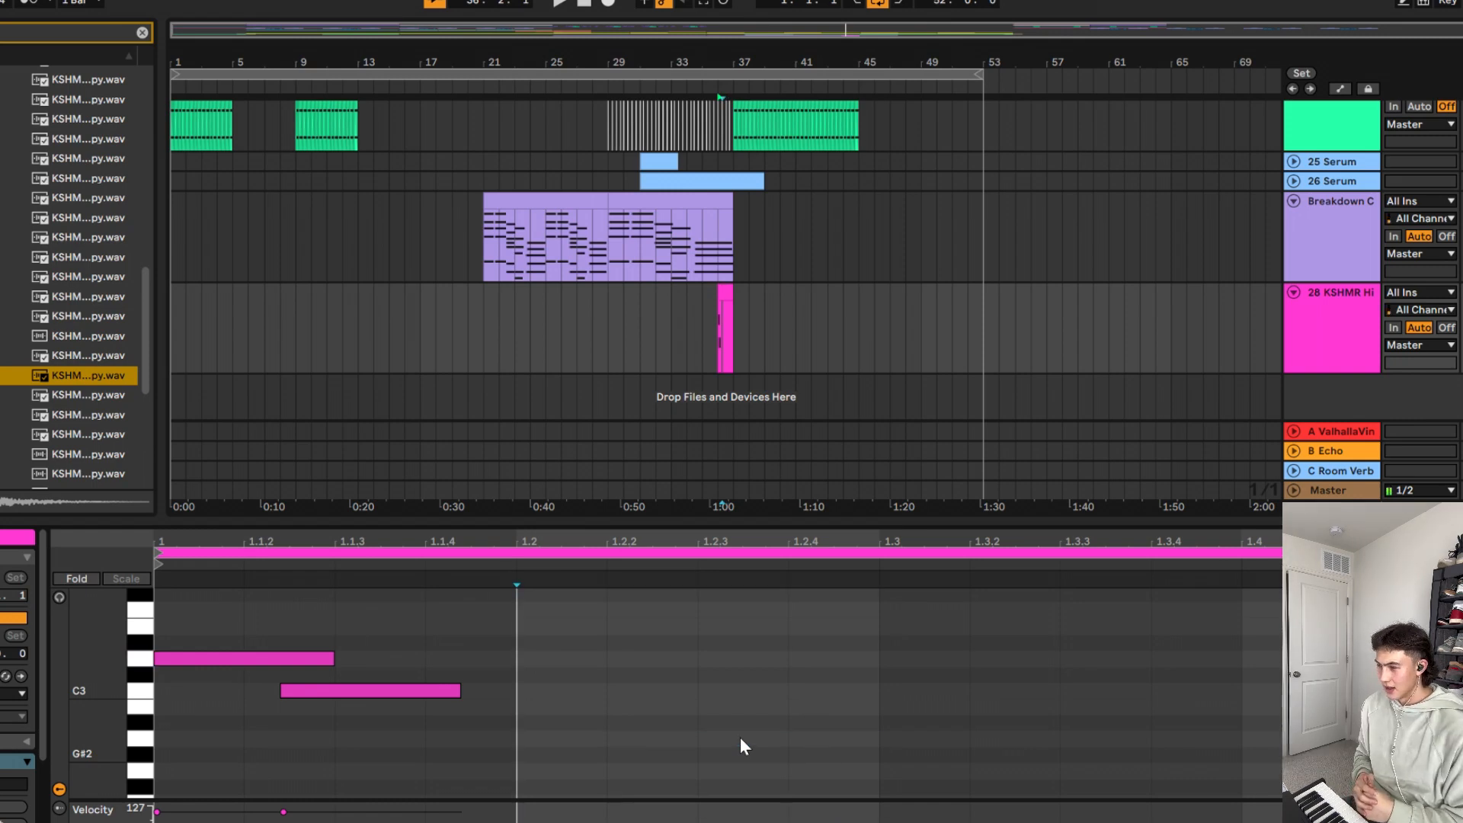